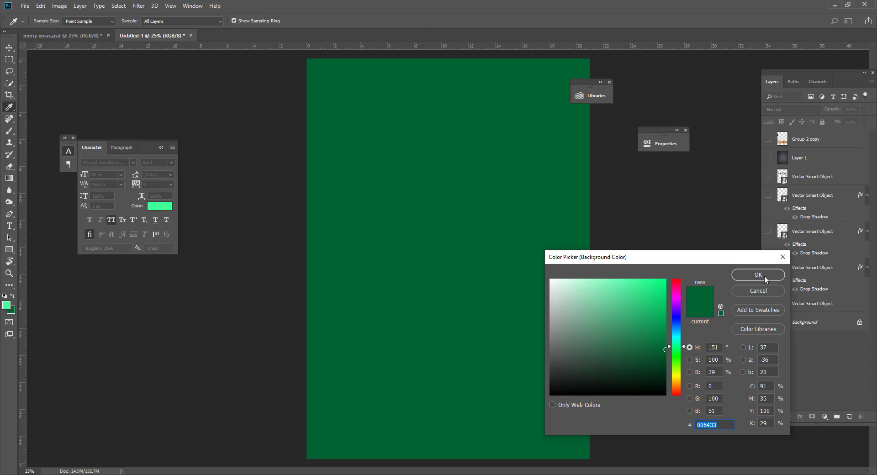
- Confirm the background color 006433 and check the foreground color's values in the Color Picker
{"action": "left_click", "coordinate": [758, 275]}
{"action": "left_click", "coordinate": [7, 305]}
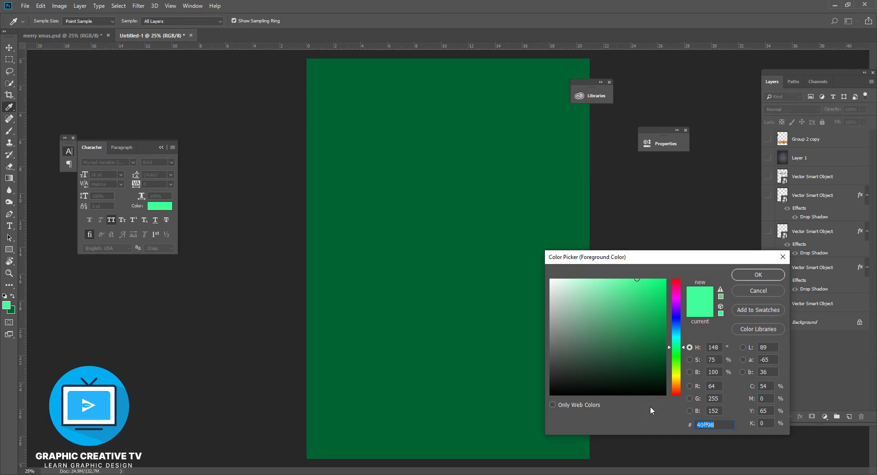
{"action": "left_click", "coordinate": [777, 276]}
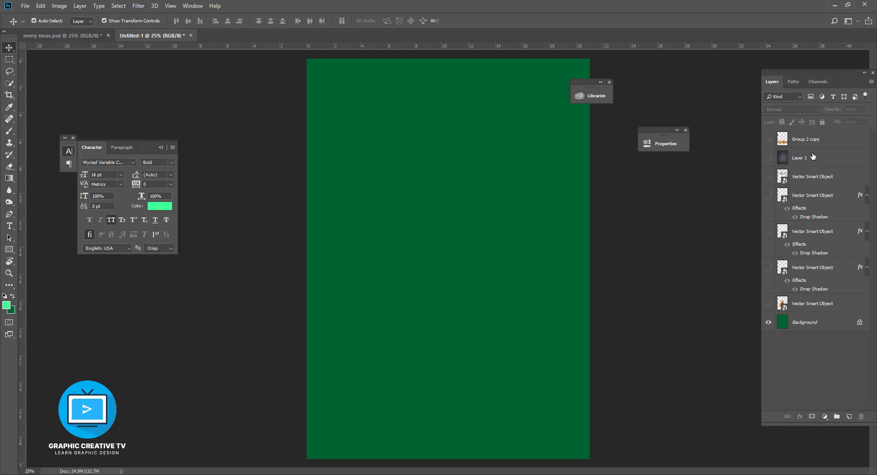
- Show the Group 2 copy layer and position its wooden floor across the full width of the canvas's lower edge
{"action": "left_click", "coordinate": [770, 140]}
{"action": "left_click_drag", "start_coordinate": [432, 357], "coordinate": [390, 418]}
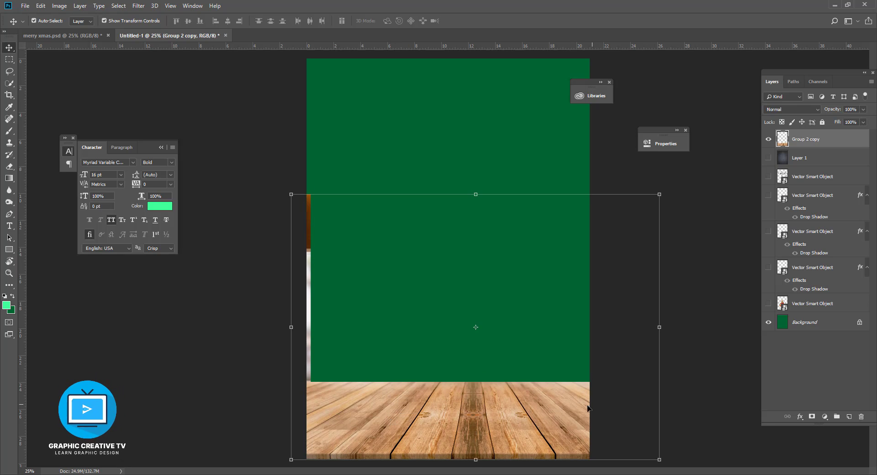
{"action": "key", "text": "shift+Left"}
{"action": "key", "text": "shift+Left"}
{"action": "key", "text": "shift+Left"}
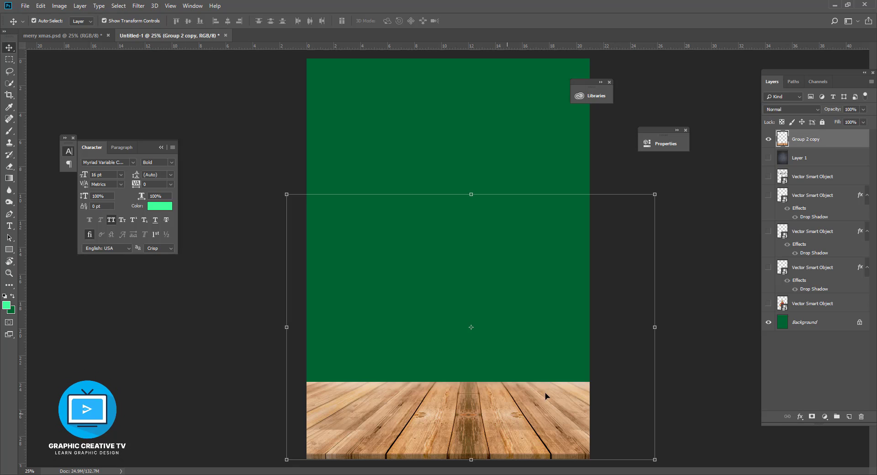
{"action": "left_click", "coordinate": [618, 349]}
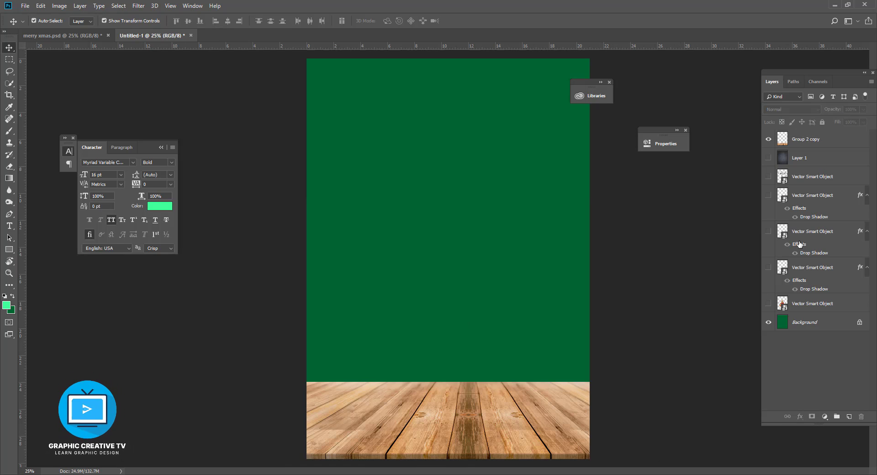
- Show the gift-box smart object just above the Background layer and place it in the middle, above the wooden floor
{"action": "left_click", "coordinate": [798, 305]}
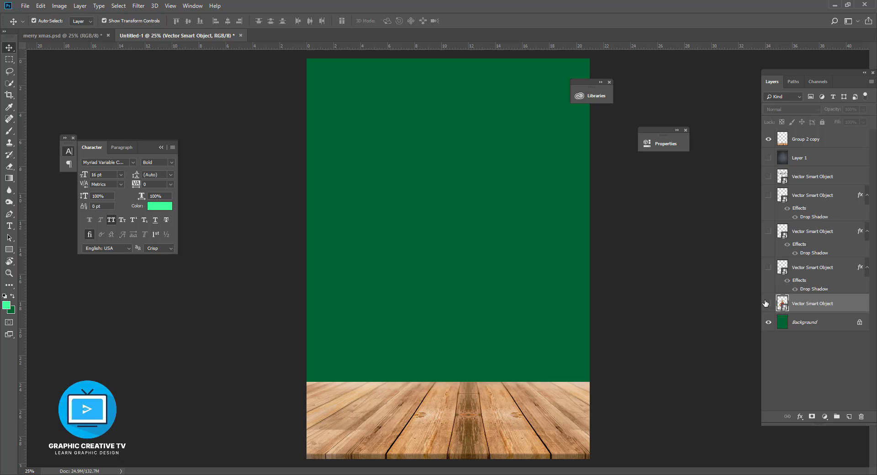
{"action": "left_click", "coordinate": [767, 303]}
{"action": "left_click_drag", "start_coordinate": [471, 297], "coordinate": [473, 343]}
{"action": "left_click_drag", "start_coordinate": [489, 313], "coordinate": [494, 294]}
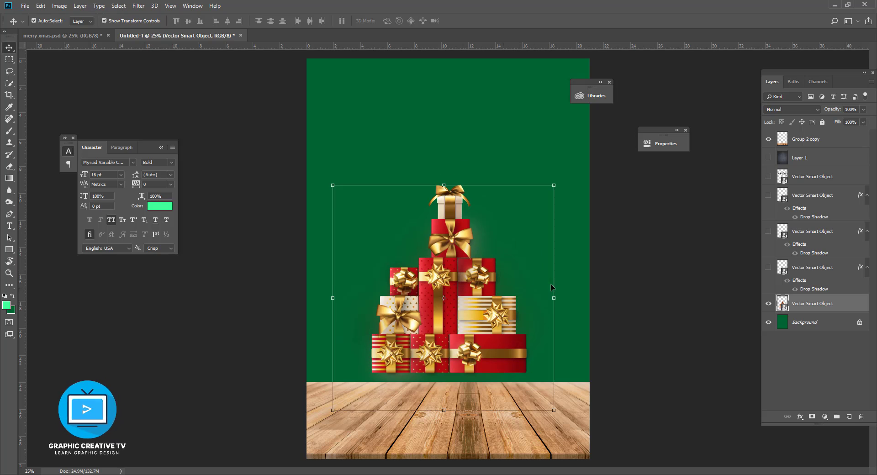
- Bring the gift-box layer to the top of the layer stack and lower the gifts onto the wooden floor
{"action": "left_click_drag", "start_coordinate": [797, 310], "coordinate": [787, 137]}
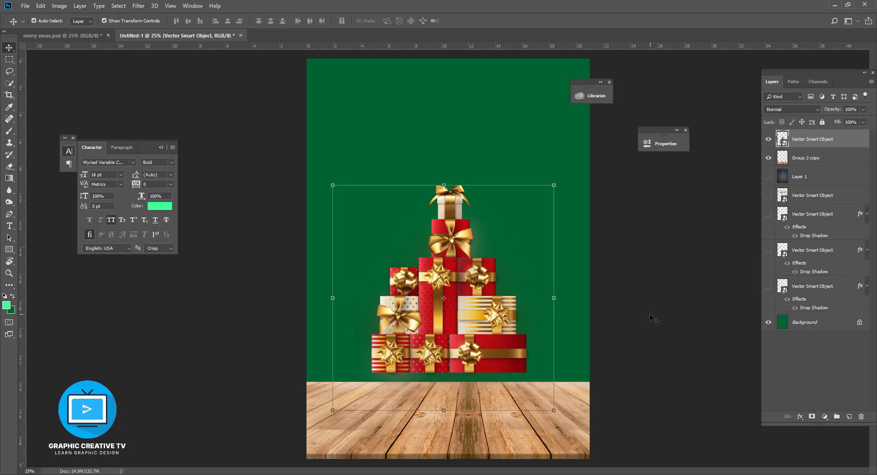
{"action": "left_click", "coordinate": [655, 316]}
{"action": "left_click_drag", "start_coordinate": [511, 322], "coordinate": [513, 365]}
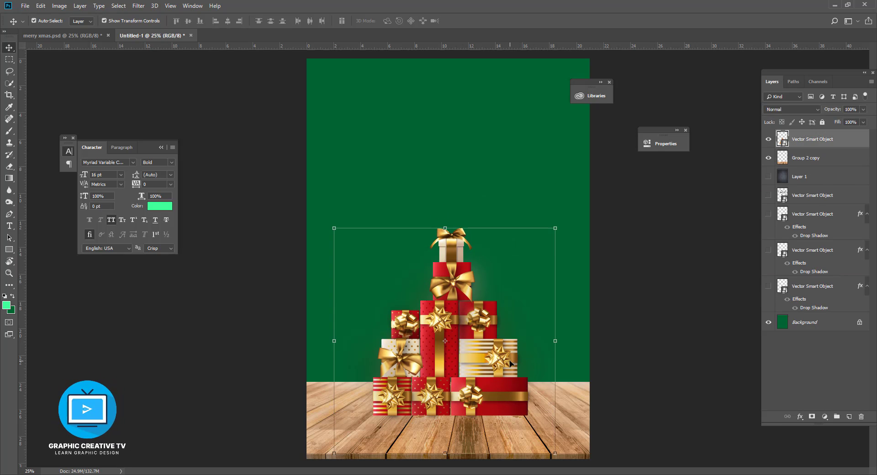
- Scale the gift stack up to about 66% and recenter it horizontally on the wooden floor
{"action": "key", "text": "ctrl+t"}
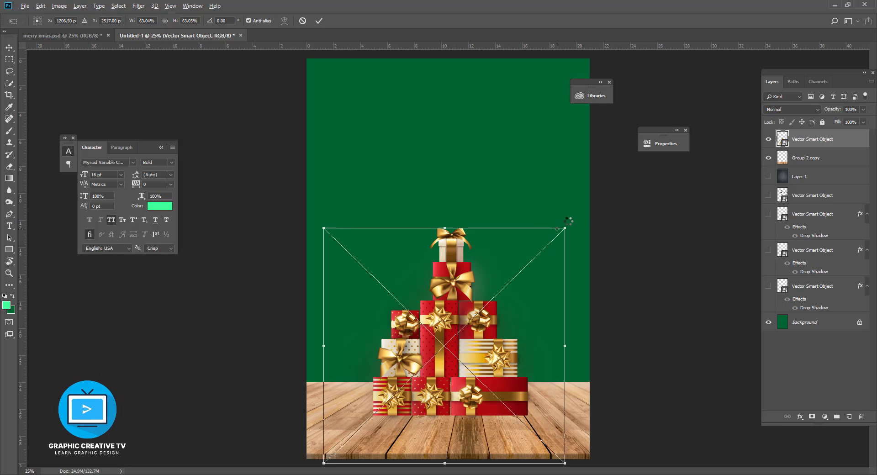
{"action": "key", "text": "Return"}
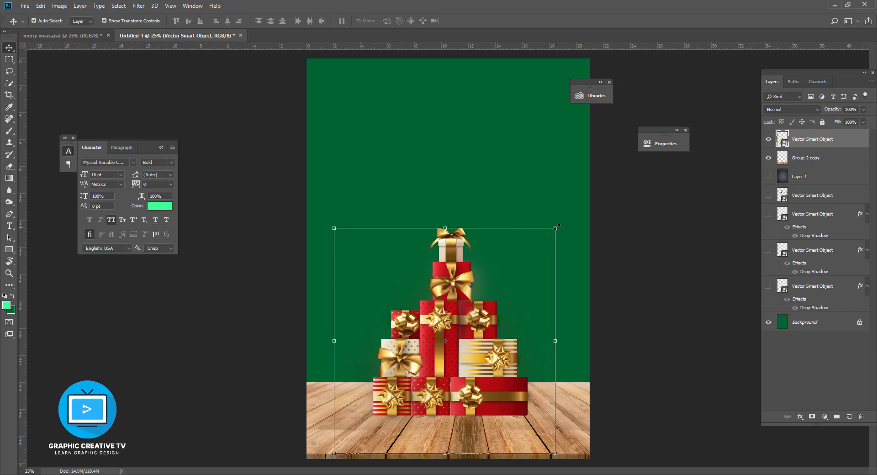
{"action": "left_click_drag", "start_coordinate": [555, 227], "coordinate": [578, 216]}
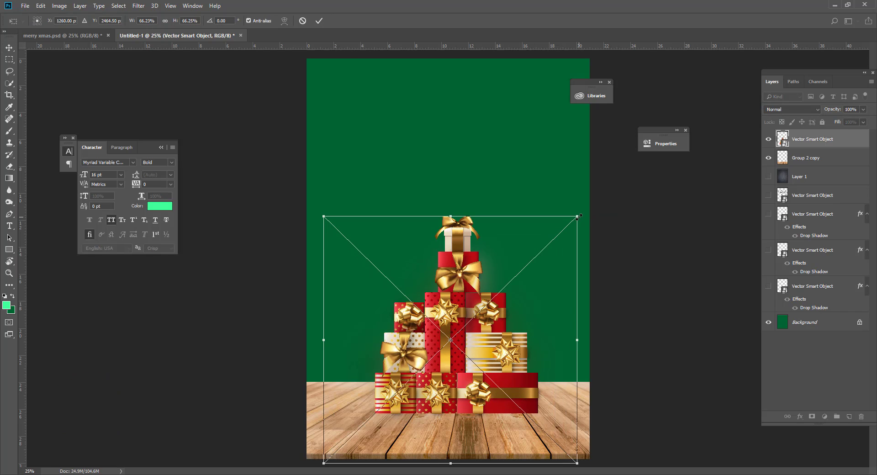
{"action": "key", "text": "Return"}
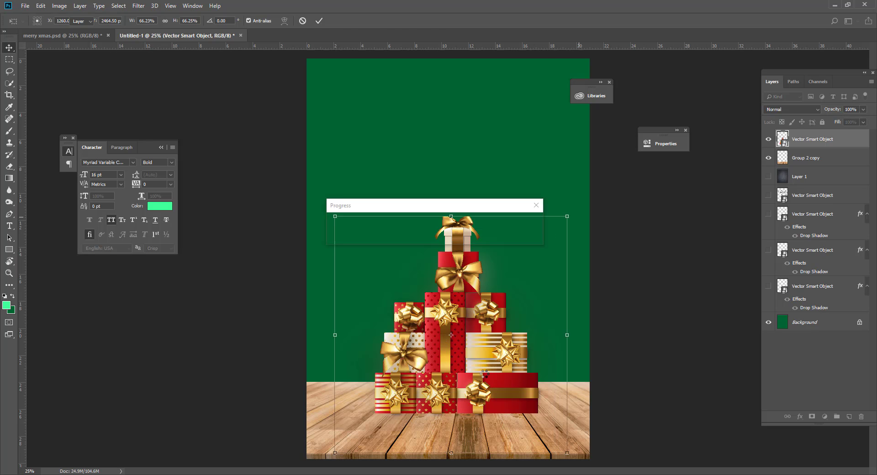
{"action": "left_click_drag", "start_coordinate": [484, 375], "coordinate": [473, 375]}
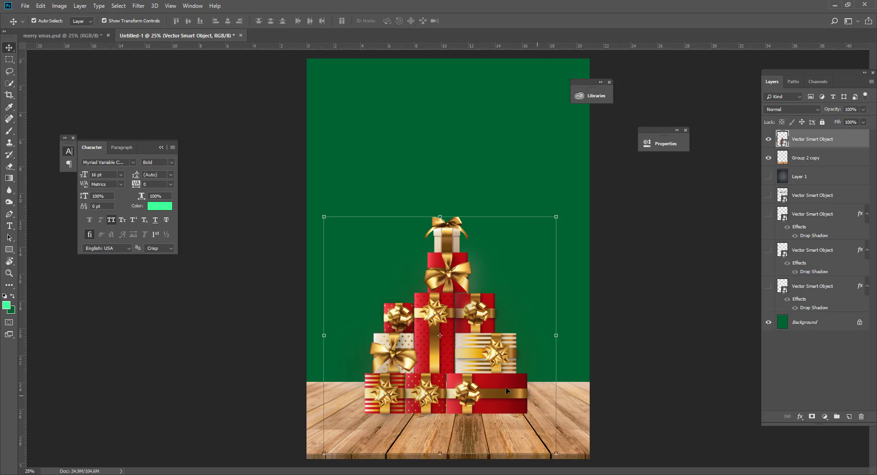
{"action": "left_click", "coordinate": [571, 438]}
{"action": "left_click", "coordinate": [699, 400]}
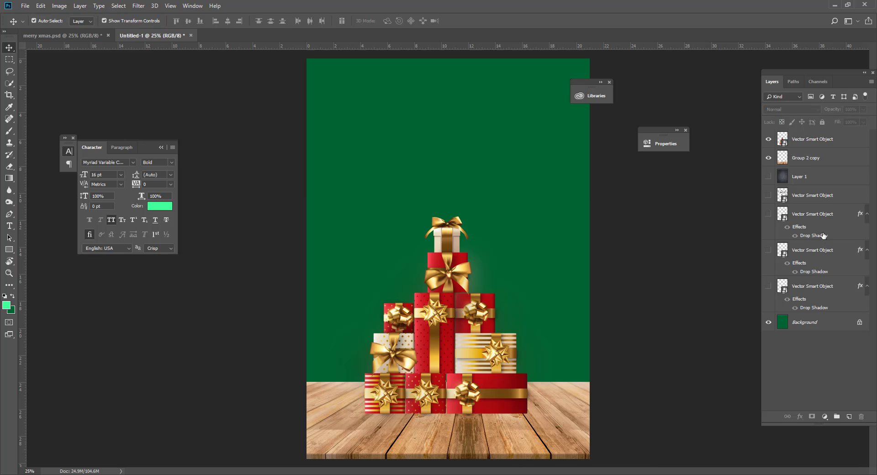
- Add a new empty layer named Layer 2 directly above the Group 2 copy layer
{"action": "left_click", "coordinate": [807, 161]}
{"action": "key", "text": "ctrl+shift+n"}
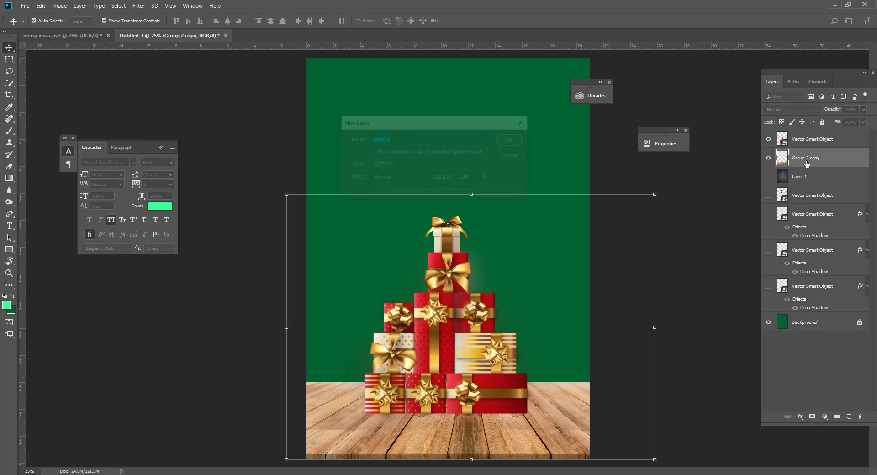
{"action": "key", "text": "Return"}
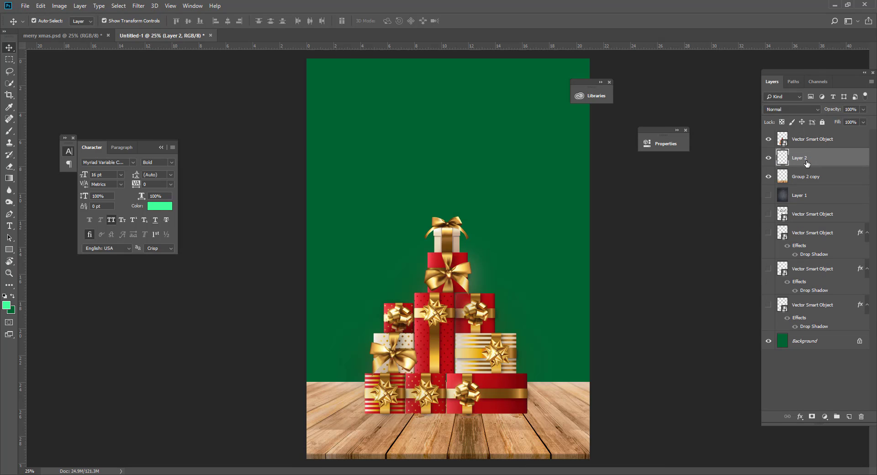
- Choose the Brush tool and set the foreground color to ffffff
{"action": "left_click", "coordinate": [9, 131]}
{"action": "left_click", "coordinate": [6, 305]}
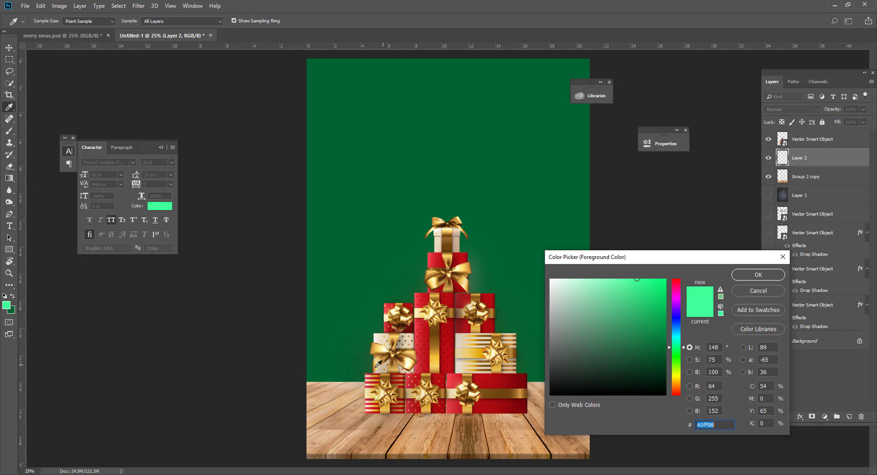
{"action": "type", "text": "ffffff"}
{"action": "left_click", "coordinate": [765, 275]}
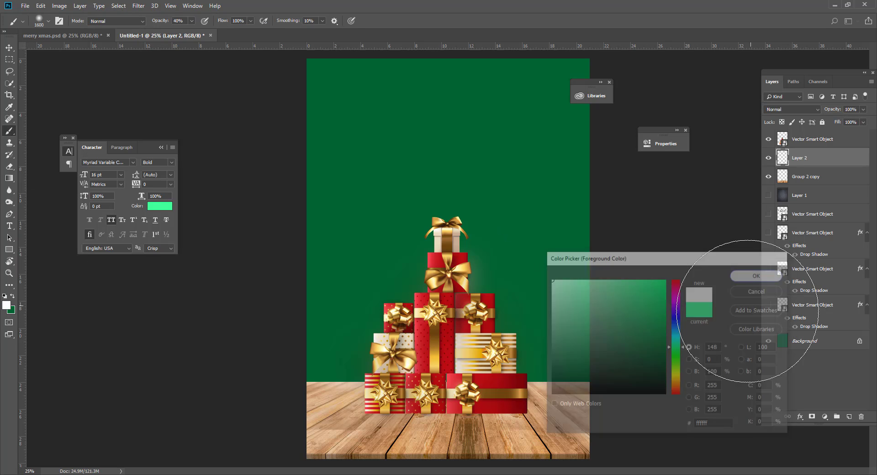
- Load the Group 2 copy layer's outline as a selection and paint the wooden floor white on Layer 2
{"action": "left_click", "coordinate": [784, 178], "text": "ctrl"}
{"action": "left_click_drag", "start_coordinate": [562, 441], "coordinate": [321, 405]}
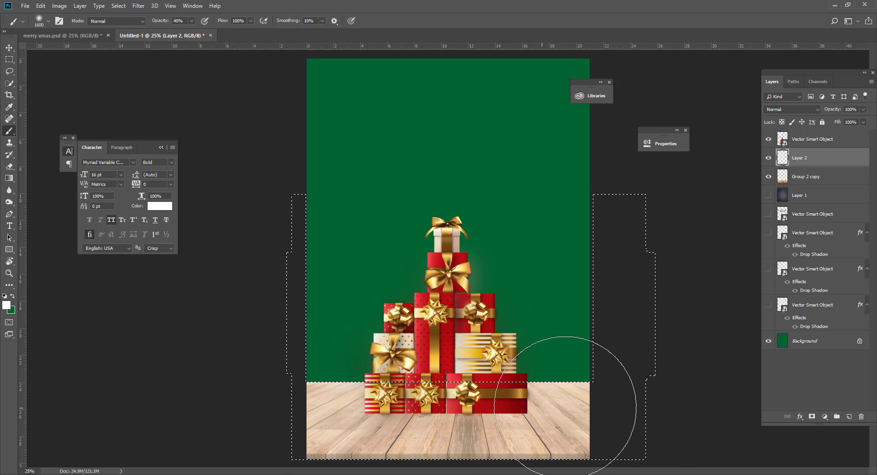
{"action": "mouse_move", "coordinate": [577, 382]}
{"action": "left_mouse_down"}
{"action": "mouse_move", "coordinate": [548, 391]}
{"action": "mouse_move", "coordinate": [381, 391]}
{"action": "mouse_move", "coordinate": [497, 391]}
{"action": "mouse_move", "coordinate": [543, 426]}
{"action": "left_mouse_up"}
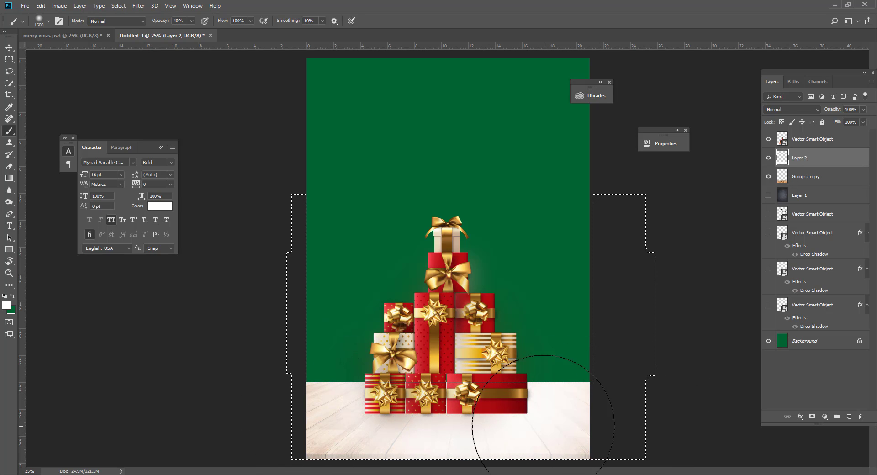
{"action": "left_click_drag", "start_coordinate": [274, 405], "coordinate": [512, 454]}
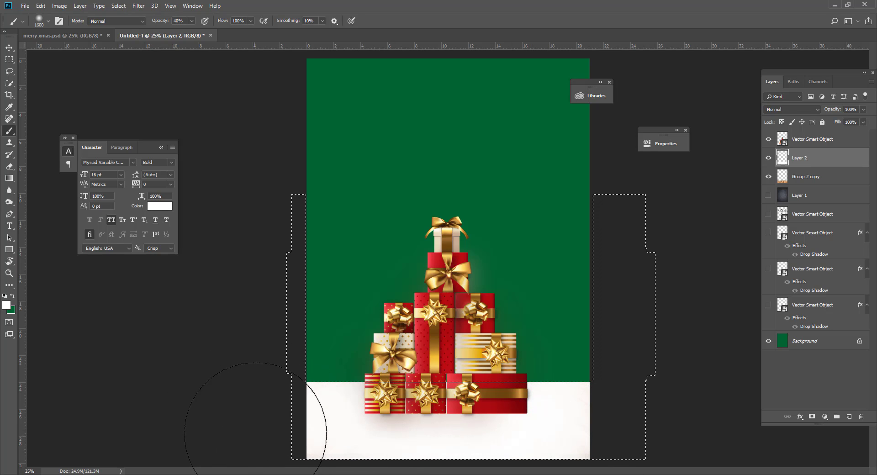
{"action": "left_click_drag", "start_coordinate": [254, 433], "coordinate": [548, 435]}
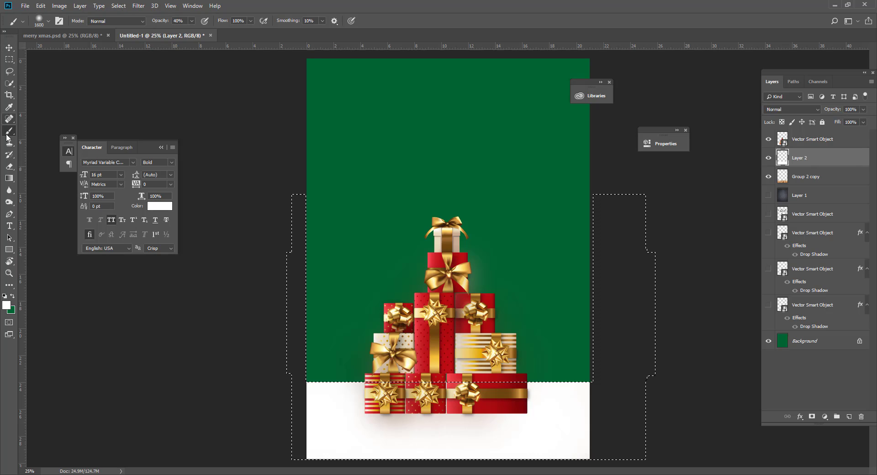
- Erase the white paint lightly beneath the gifts with the Eraser at 1% opacity
{"action": "left_click", "coordinate": [9, 166]}
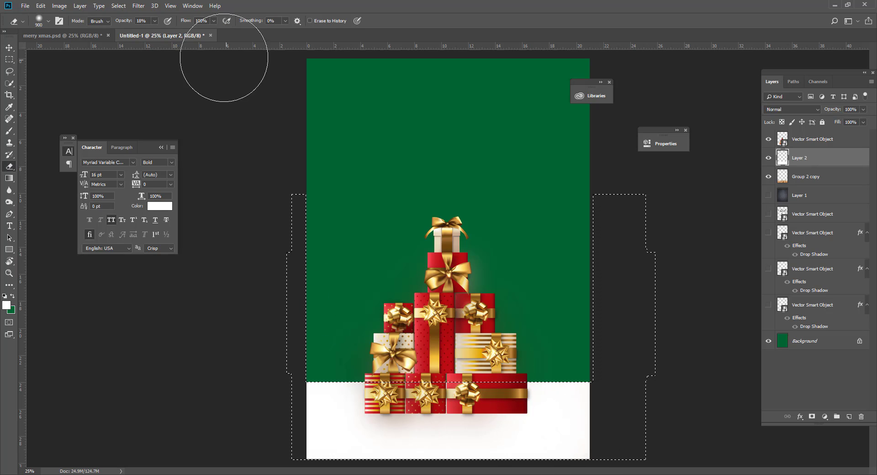
{"action": "left_click_drag", "start_coordinate": [154, 20], "coordinate": [148, 31]}
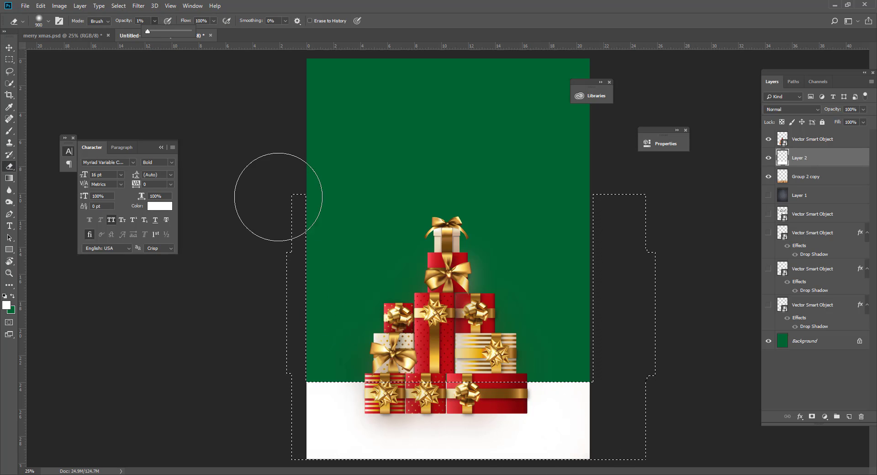
{"action": "left_click_drag", "start_coordinate": [490, 420], "coordinate": [463, 416]}
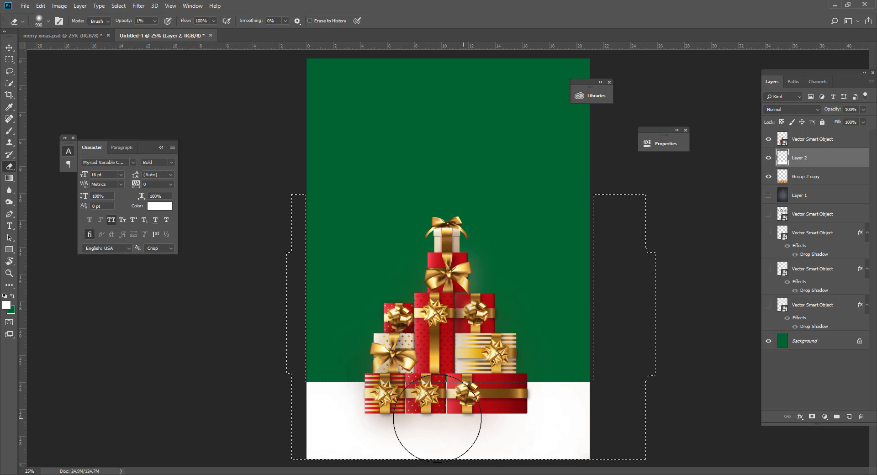
- Raise the Eraser opacity to 9%, erase across the white floor to reveal the planks faintly, and deselect
{"action": "left_click", "coordinate": [155, 21]}
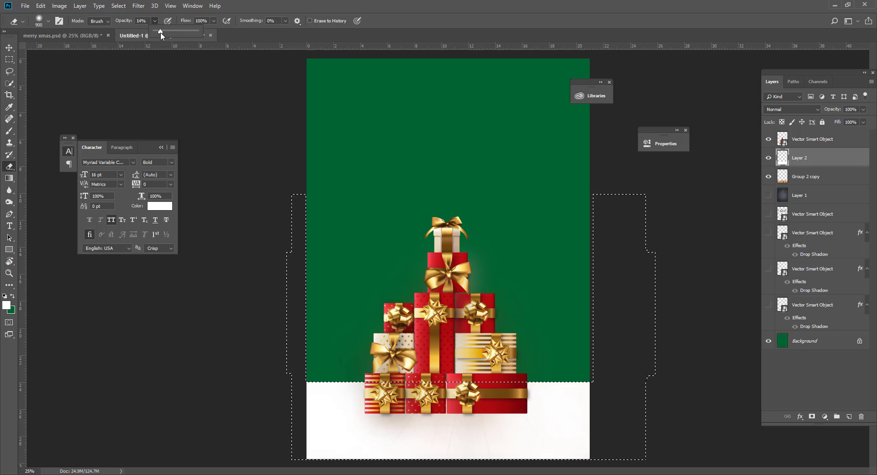
{"action": "left_click_drag", "start_coordinate": [161, 33], "coordinate": [159, 32]}
{"action": "left_click_drag", "start_coordinate": [502, 451], "coordinate": [412, 447]}
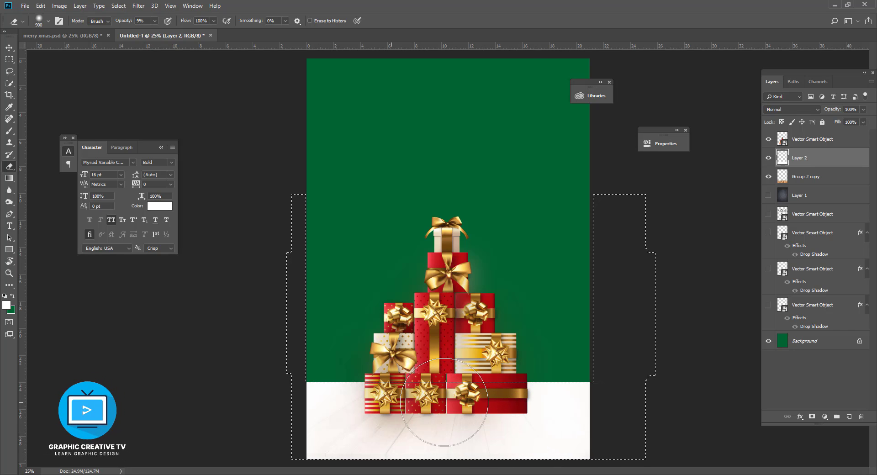
{"action": "mouse_move", "coordinate": [610, 419]}
{"action": "left_mouse_down"}
{"action": "mouse_move", "coordinate": [578, 434]}
{"action": "mouse_move", "coordinate": [370, 384]}
{"action": "mouse_move", "coordinate": [337, 433]}
{"action": "left_mouse_up"}
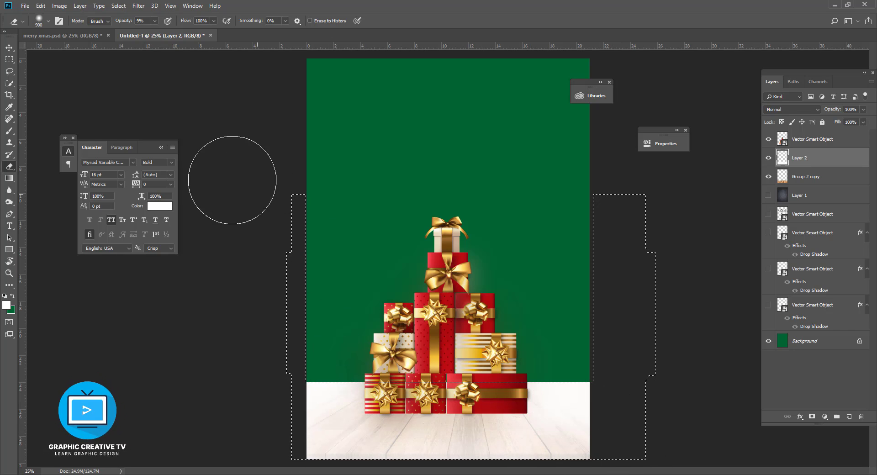
{"action": "left_click", "coordinate": [9, 47]}
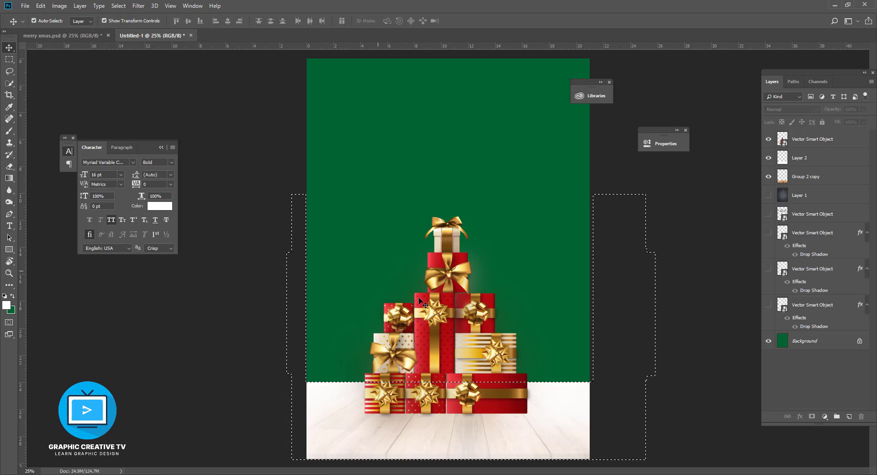
{"action": "key", "text": "ctrl"}
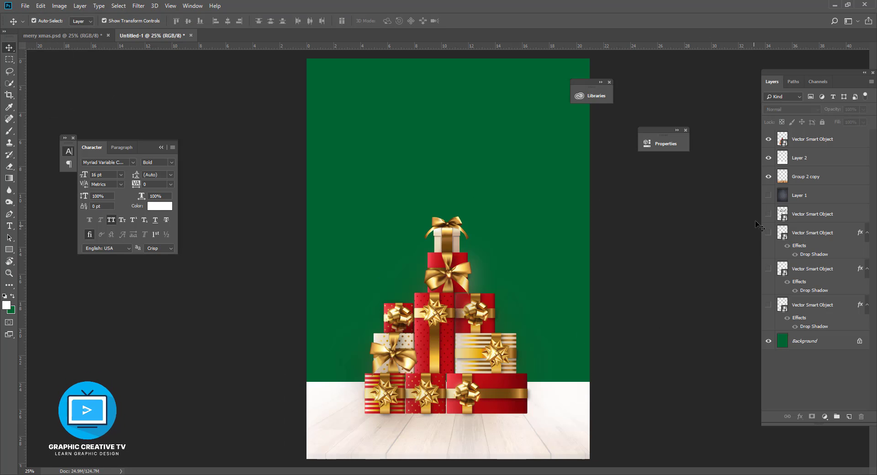
{"action": "left_click", "coordinate": [782, 179], "text": "ctrl"}
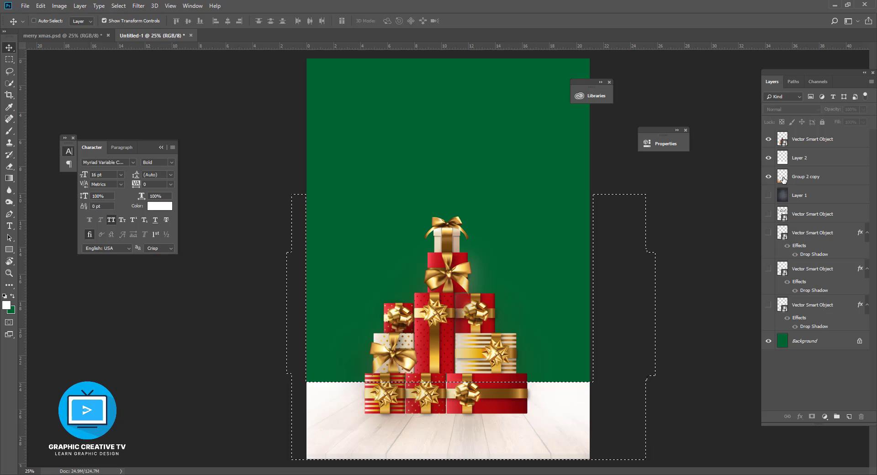
{"action": "left_click", "coordinate": [782, 178], "text": "ctrl"}
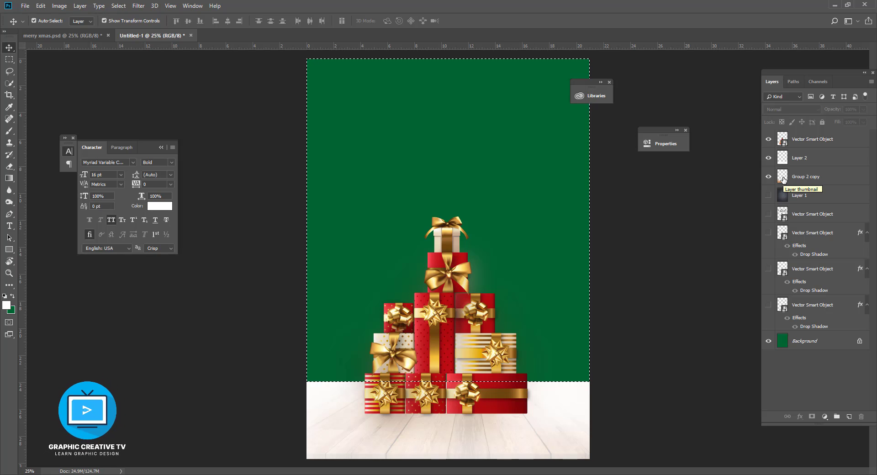
{"action": "left_click", "coordinate": [800, 181]}
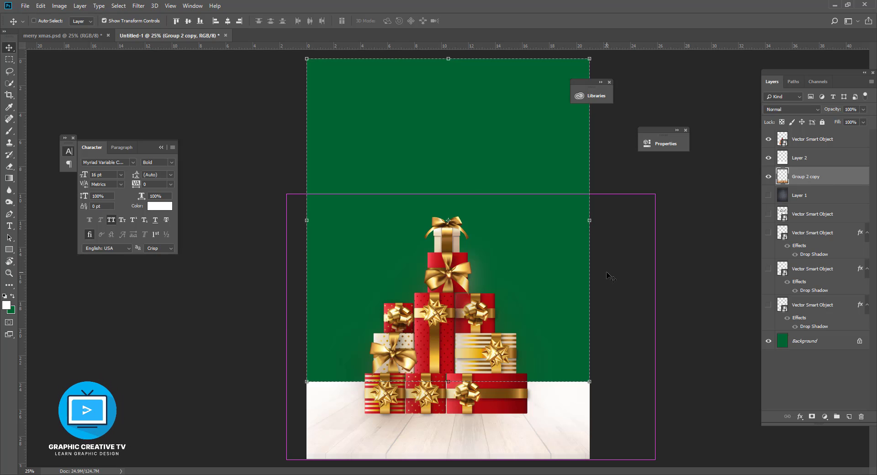
{"action": "key", "text": "ctrl+d"}
{"action": "left_click", "coordinate": [608, 316]}
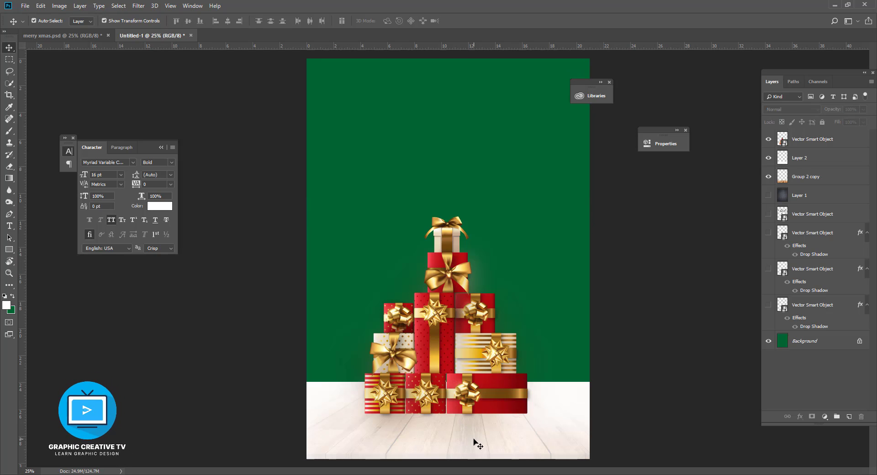
{"action": "left_click", "coordinate": [473, 440]}
{"action": "left_click", "coordinate": [669, 396]}
{"action": "left_click", "coordinate": [504, 375]}
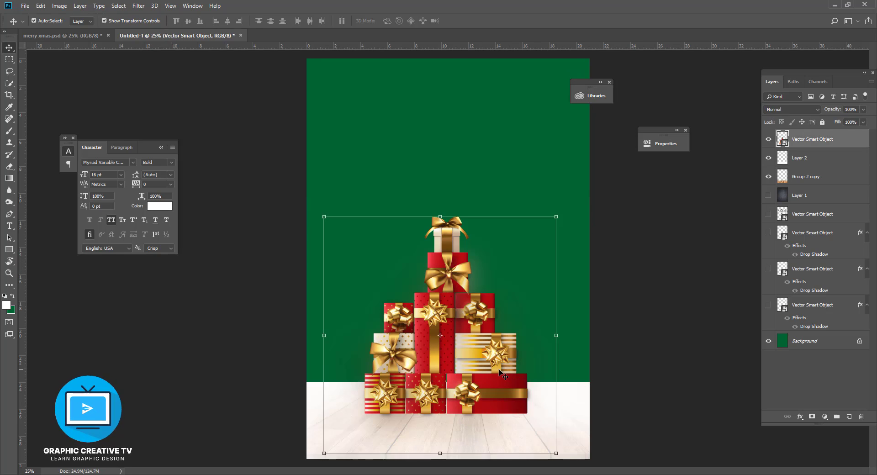
{"action": "left_click", "coordinate": [675, 354]}
- Duplicate the gift stack layer within the same document, keeping the suggested copy name
{"action": "left_click", "coordinate": [451, 326]}
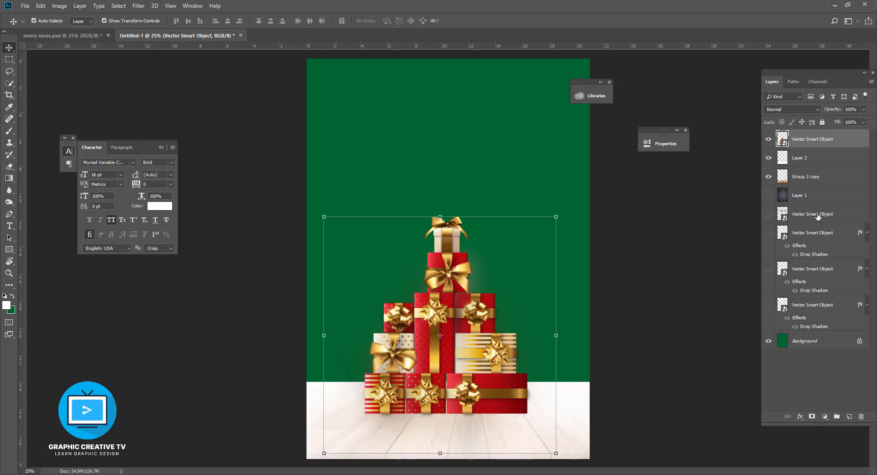
{"action": "right_click", "coordinate": [829, 143]}
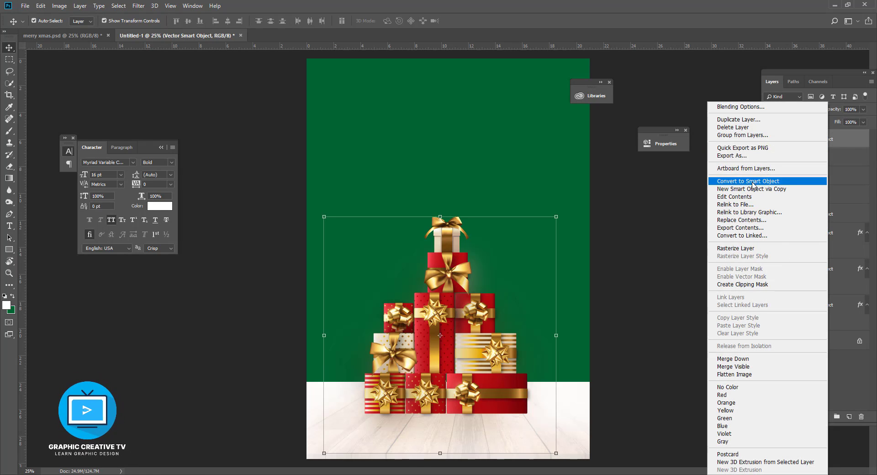
{"action": "left_click", "coordinate": [753, 120]}
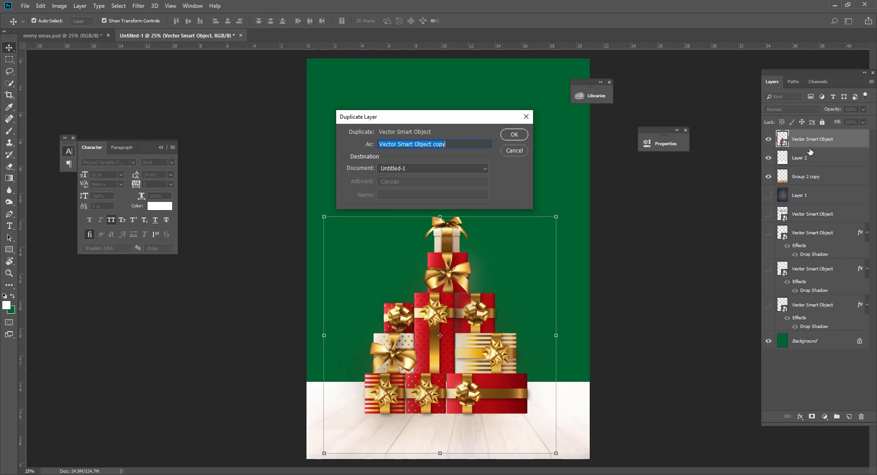
{"action": "left_click", "coordinate": [514, 136]}
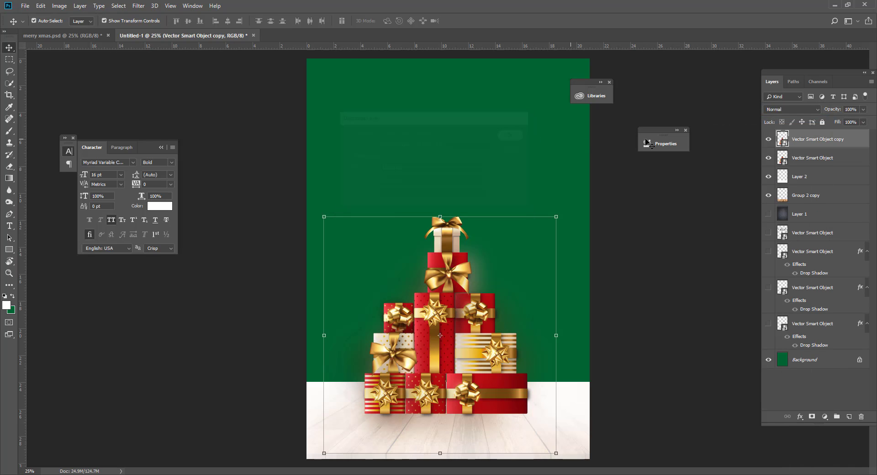
{"action": "left_click", "coordinate": [811, 158]}
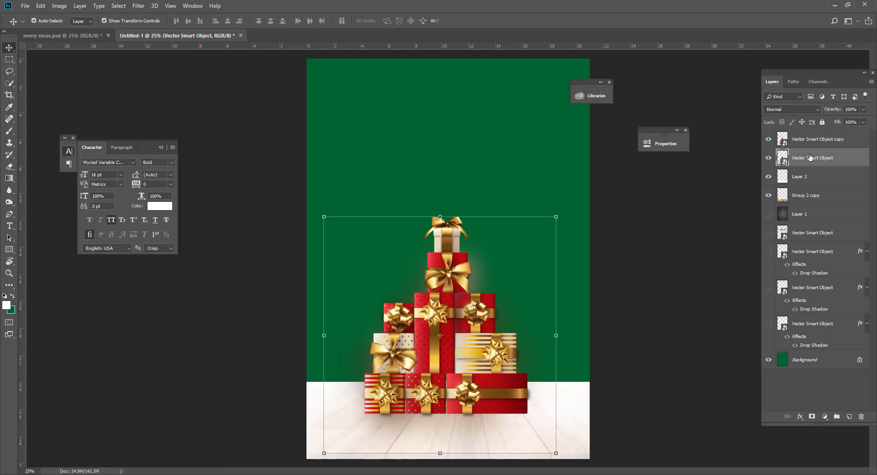
{"action": "right_click", "coordinate": [809, 157]}
{"action": "key", "text": "Escape"}
{"action": "left_click", "coordinate": [824, 417]}
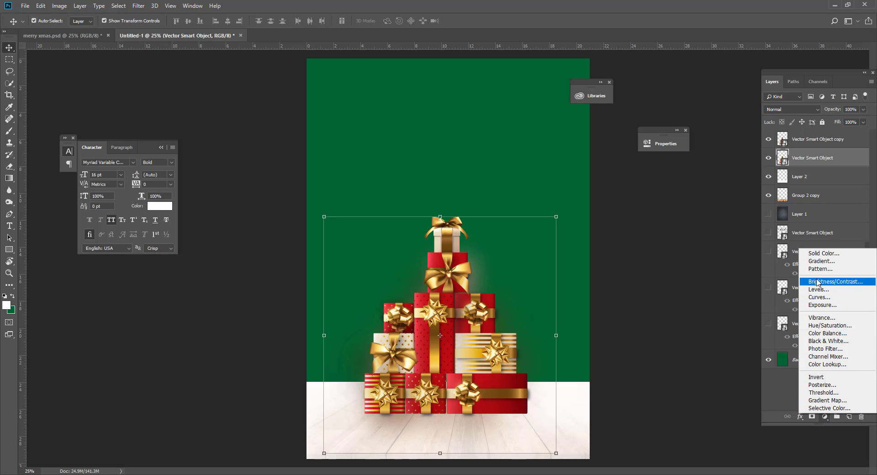
{"action": "left_click", "coordinate": [834, 326]}
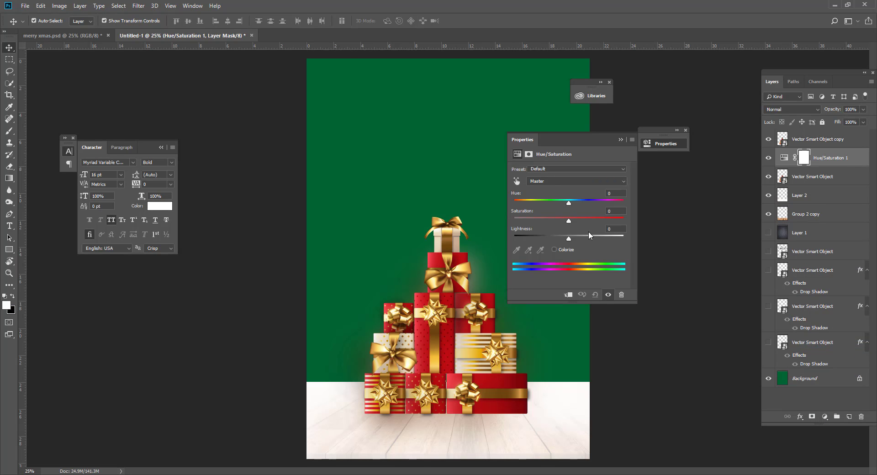
{"action": "left_click_drag", "start_coordinate": [565, 238], "coordinate": [482, 237]}
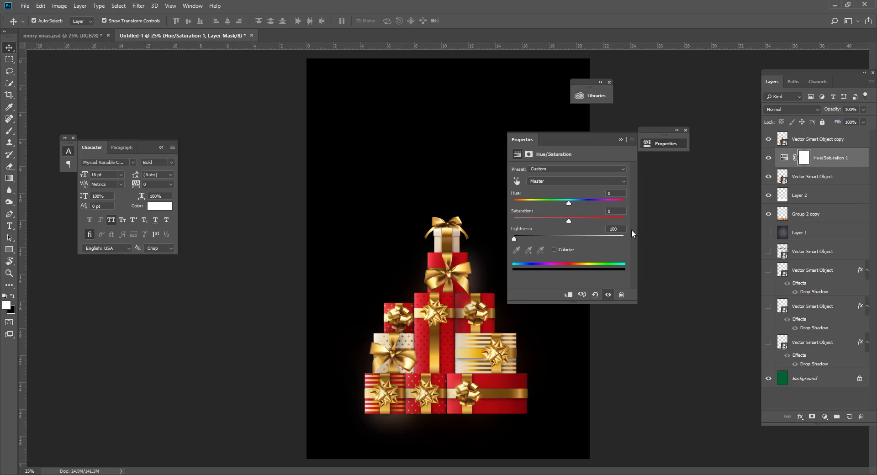
{"action": "left_click", "coordinate": [621, 294]}
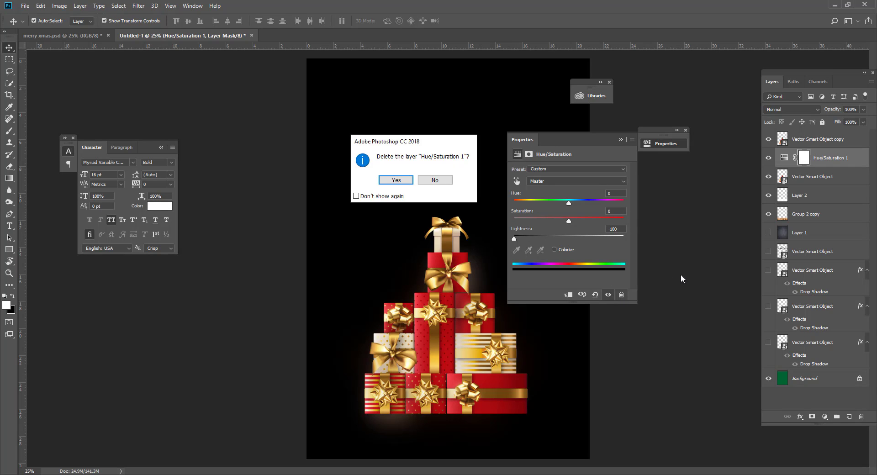
{"action": "left_click", "coordinate": [396, 179]}
- Turn the lower gift stack layer black by setting its Hue/Saturation lightness to -100
{"action": "left_click", "coordinate": [806, 160]}
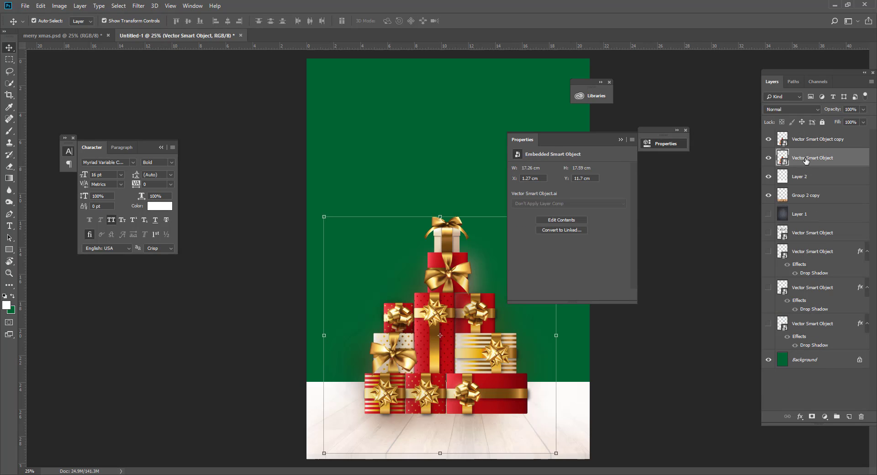
{"action": "key", "text": "ctrl+u"}
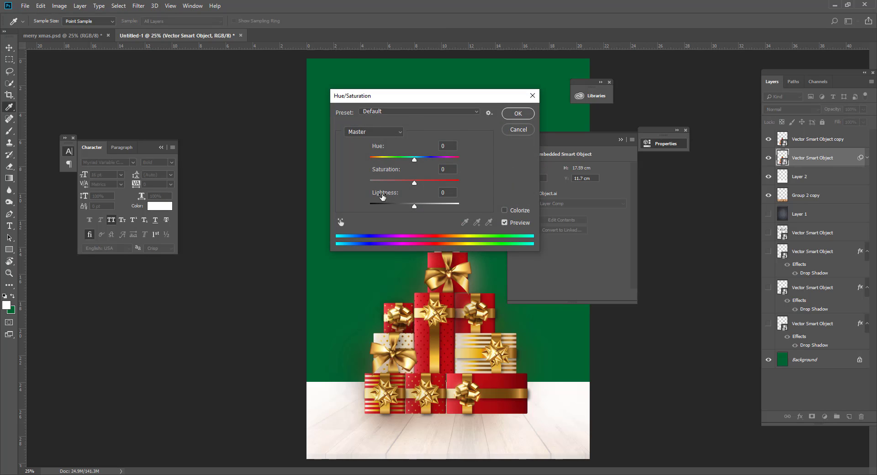
{"action": "left_click_drag", "start_coordinate": [419, 205], "coordinate": [369, 205]}
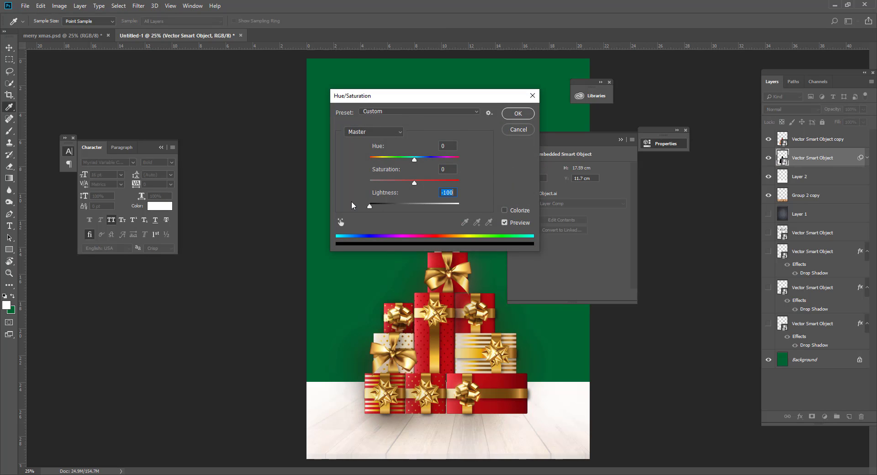
{"action": "left_click", "coordinate": [512, 114]}
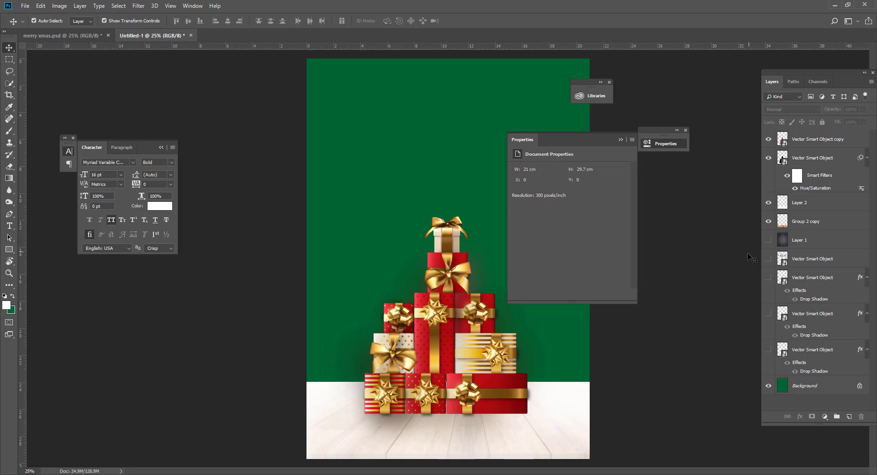
- Rasterize the blackened gift stack layer beneath the copy
{"action": "left_click", "coordinate": [804, 159]}
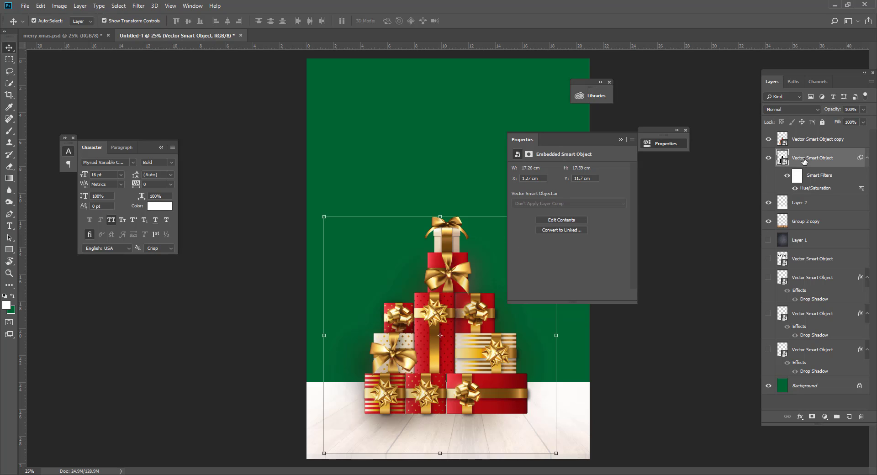
{"action": "right_click", "coordinate": [794, 160]}
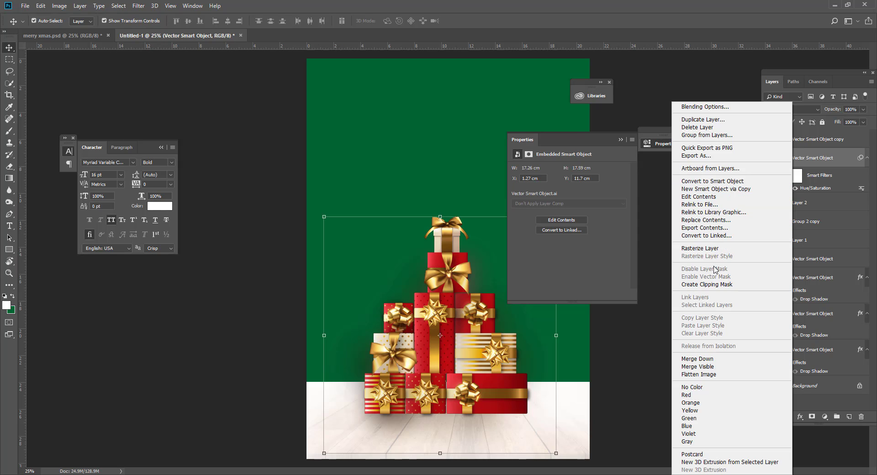
{"action": "left_click", "coordinate": [714, 248]}
{"action": "left_click", "coordinate": [501, 364]}
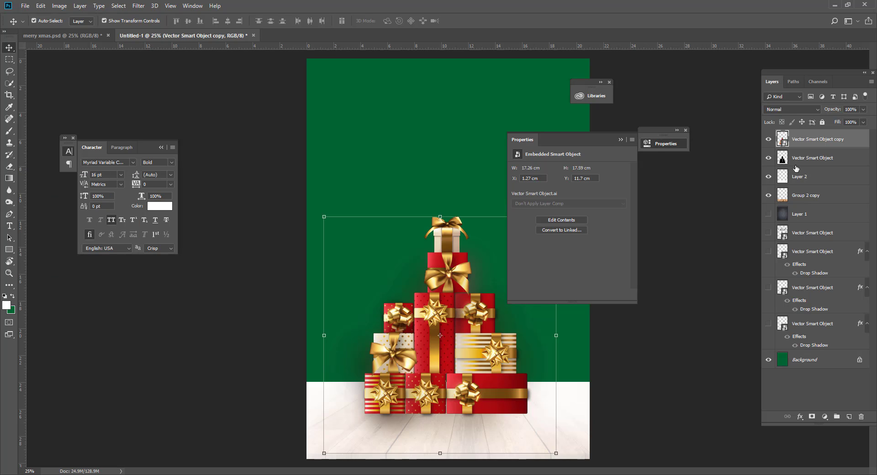
- Set the Eraser opacity to 100% and erase the upper part and lower fringe of the blackened gift layer, leaving a base shadow
{"action": "left_click", "coordinate": [815, 160]}
{"action": "left_click", "coordinate": [9, 166]}
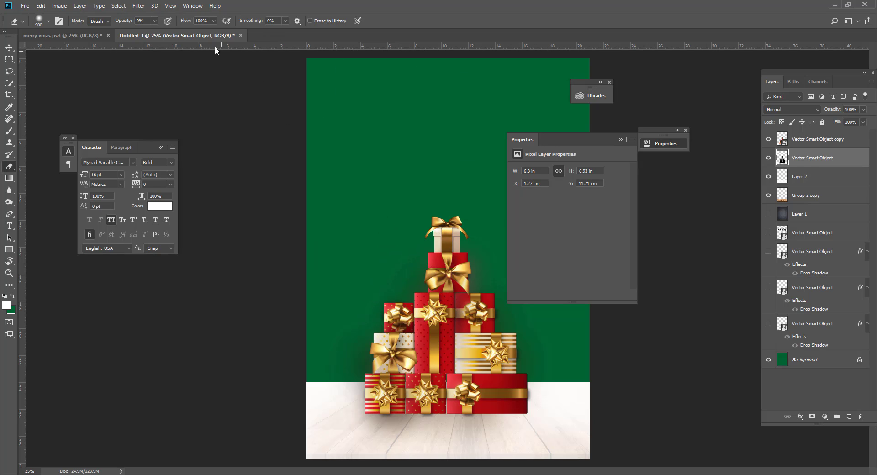
{"action": "left_click", "coordinate": [154, 21]}
{"action": "left_click_drag", "start_coordinate": [162, 31], "coordinate": [196, 31]}
{"action": "mouse_move", "coordinate": [368, 326]}
{"action": "left_mouse_down"}
{"action": "mouse_move", "coordinate": [343, 314]}
{"action": "mouse_move", "coordinate": [509, 309]}
{"action": "mouse_move", "coordinate": [539, 345]}
{"action": "mouse_move", "coordinate": [513, 333]}
{"action": "mouse_move", "coordinate": [450, 242]}
{"action": "left_mouse_up"}
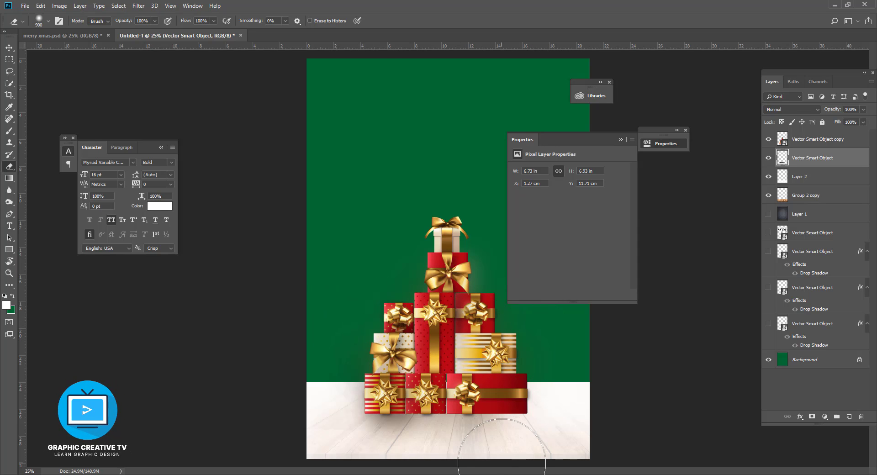
{"action": "key", "text": "ctrl+minus"}
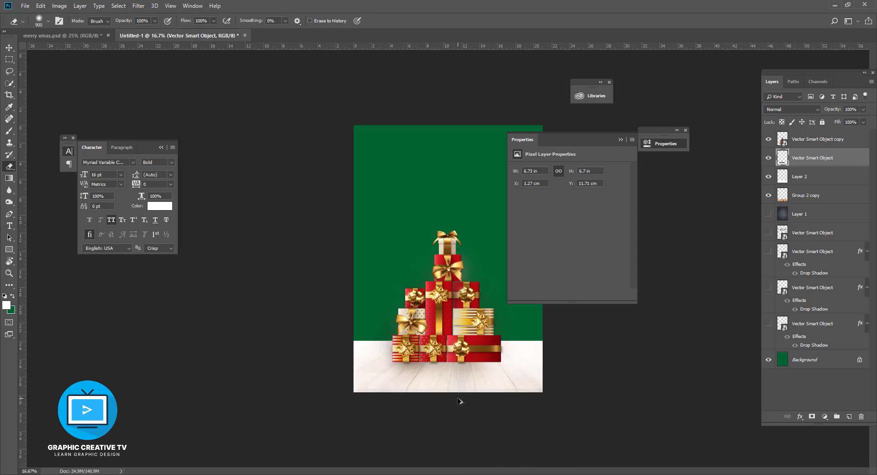
{"action": "left_click_drag", "start_coordinate": [393, 402], "coordinate": [499, 417]}
- Nudge the black shadow layer slightly down beneath the gifts, to a Y position of 11.81 cm
{"action": "left_click", "coordinate": [8, 47]}
{"action": "left_click", "coordinate": [185, 112]}
{"action": "left_click", "coordinate": [824, 157]}
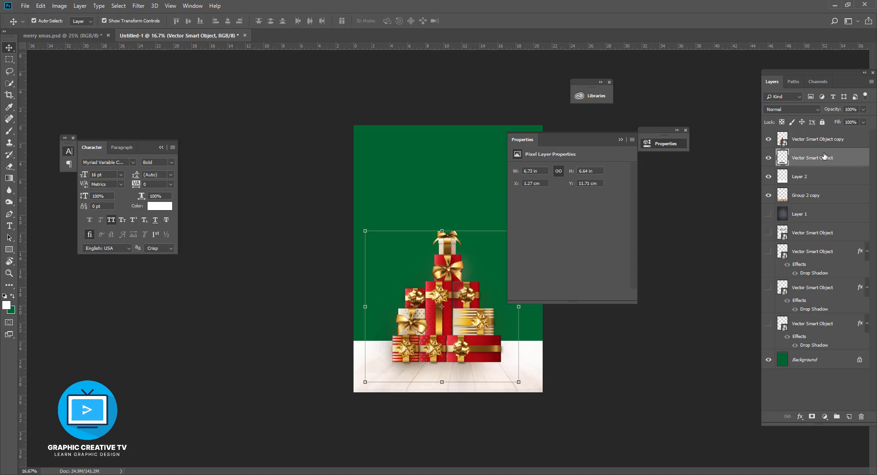
{"action": "key", "text": "shift+Down"}
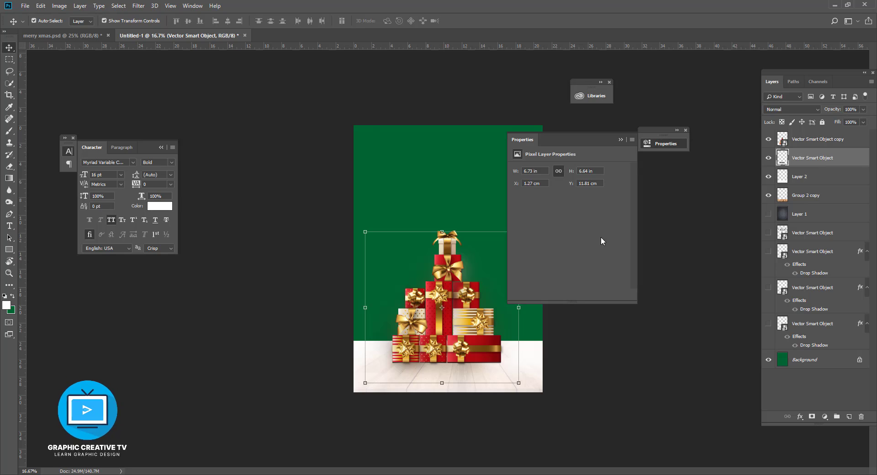
- Soften the black shadow layer with a slight Gaussian Blur and lower its opacity to about 61%
{"action": "left_click", "coordinate": [139, 6]}
{"action": "mouse_move", "coordinate": [219, 109]}
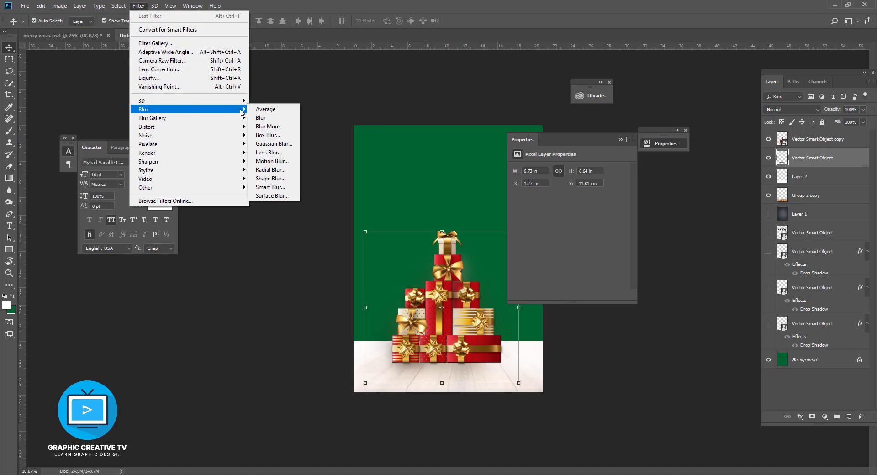
{"action": "left_click", "coordinate": [273, 144]}
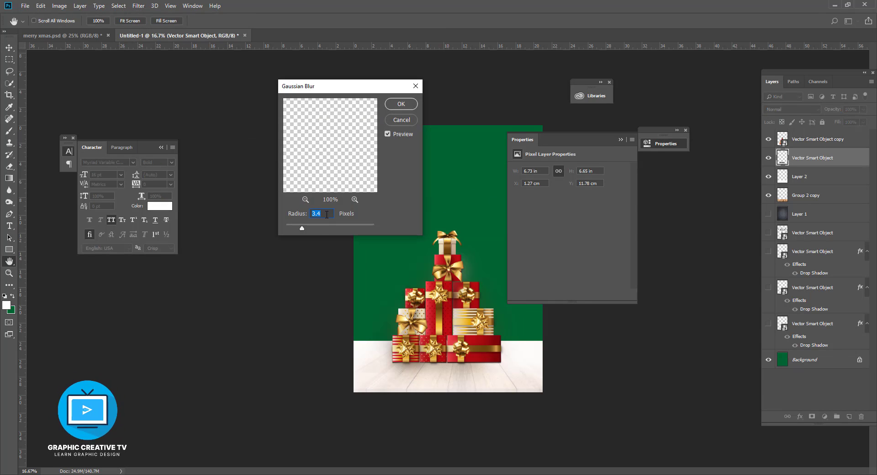
{"action": "left_click_drag", "start_coordinate": [302, 224], "coordinate": [300, 225]}
{"action": "left_click", "coordinate": [401, 104]}
{"action": "left_click", "coordinate": [863, 109]}
{"action": "left_click_drag", "start_coordinate": [865, 120], "coordinate": [835, 119]}
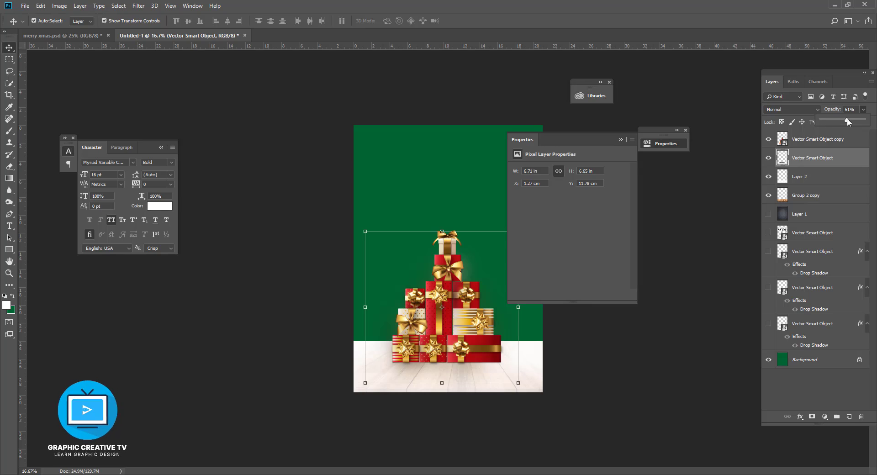
- Duplicate the colored gift stack layer and rasterize the new duplicate
{"action": "left_click", "coordinate": [441, 308]}
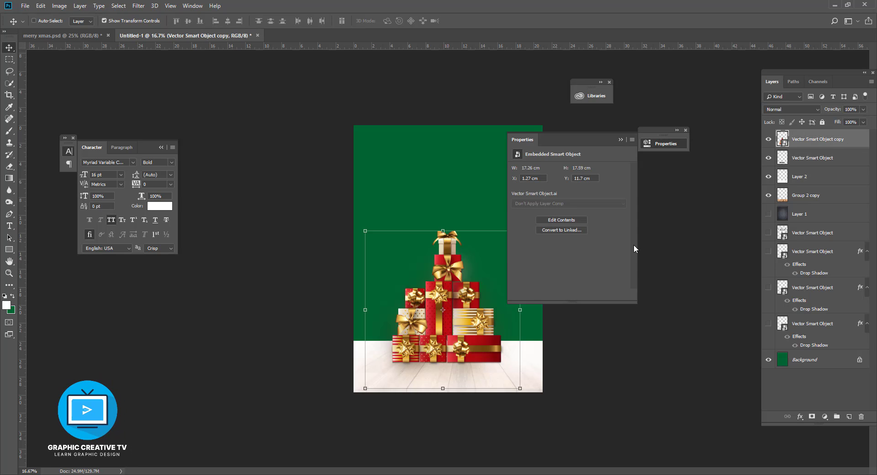
{"action": "key", "text": "ctrl+j"}
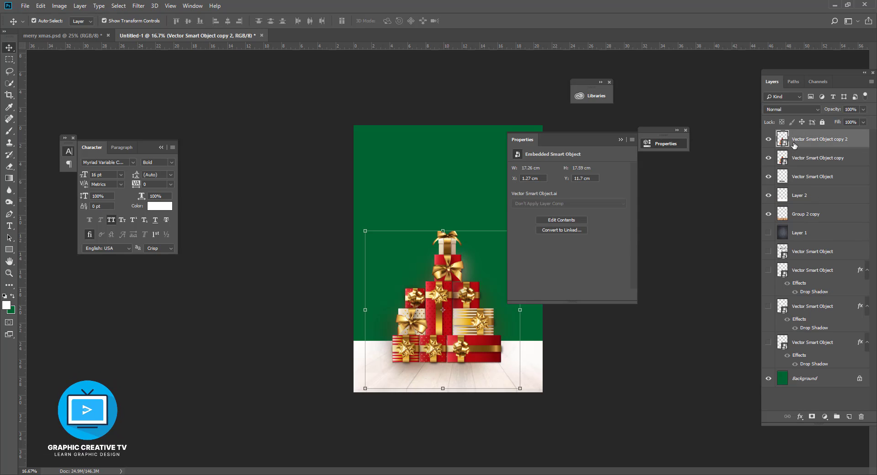
{"action": "right_click", "coordinate": [794, 146]}
{"action": "left_click", "coordinate": [725, 249]}
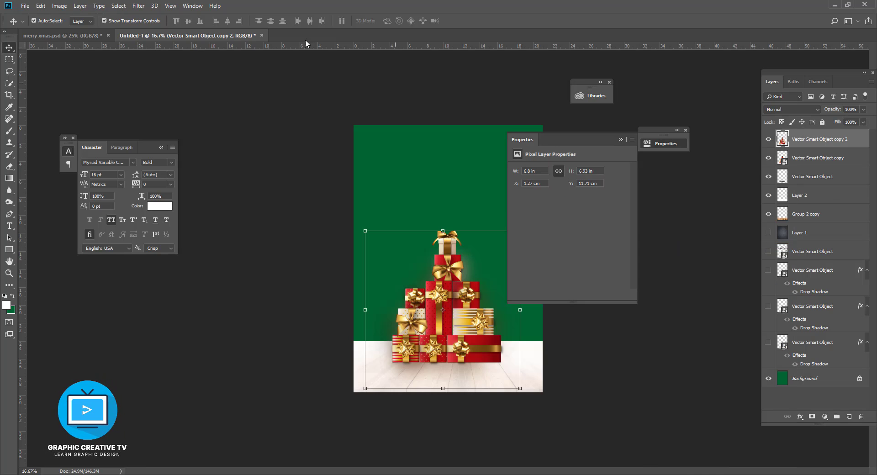
- Apply a vertical Motion Blur at 90° to the rasterized gift duplicate and place the sharp gift layer above it
{"action": "left_click", "coordinate": [139, 5]}
{"action": "mouse_move", "coordinate": [205, 122]}
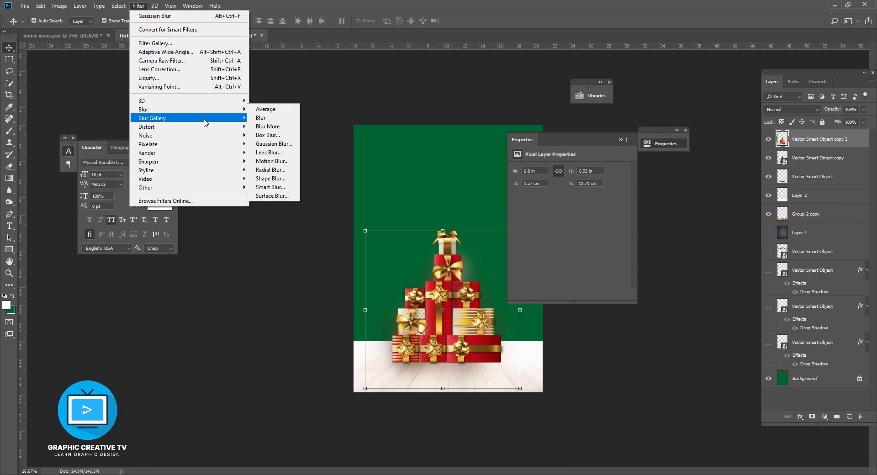
{"action": "left_click", "coordinate": [270, 161]}
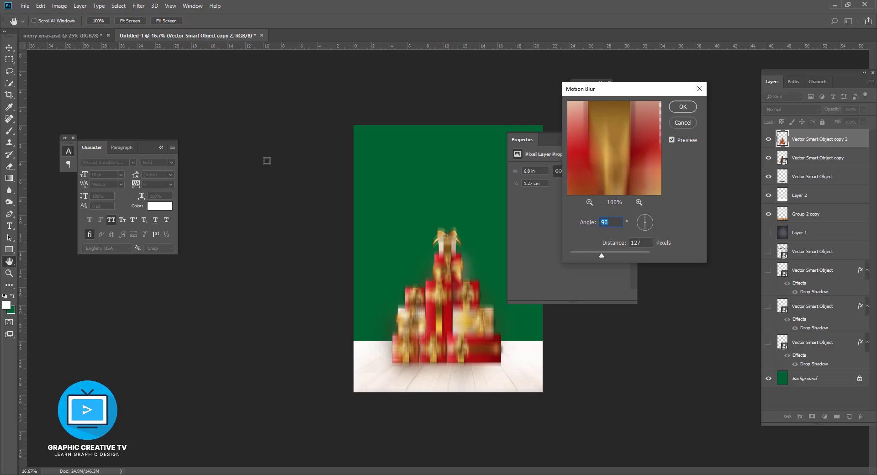
{"action": "key", "text": "ctrl+plus"}
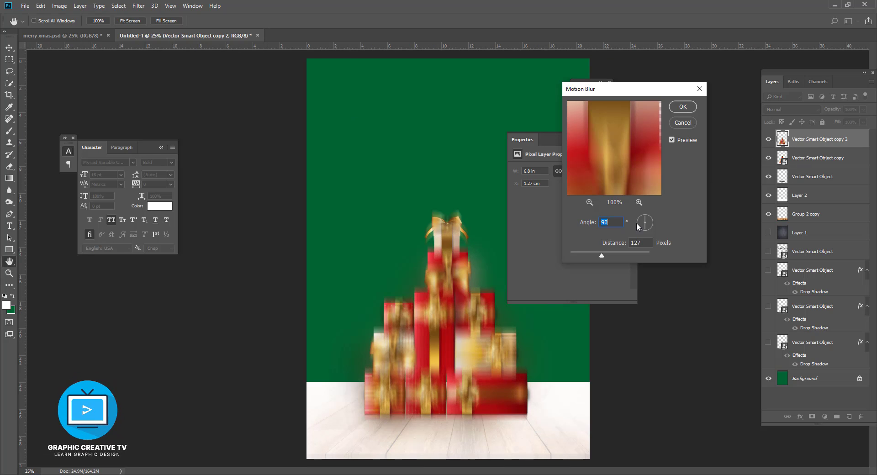
{"action": "left_click_drag", "start_coordinate": [600, 258], "coordinate": [603, 258]}
{"action": "left_click", "coordinate": [683, 107]}
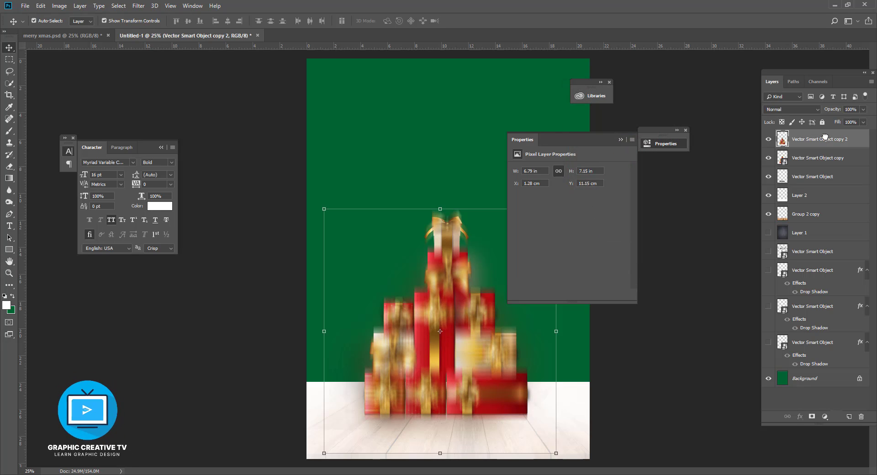
{"action": "left_click_drag", "start_coordinate": [825, 159], "coordinate": [819, 137]}
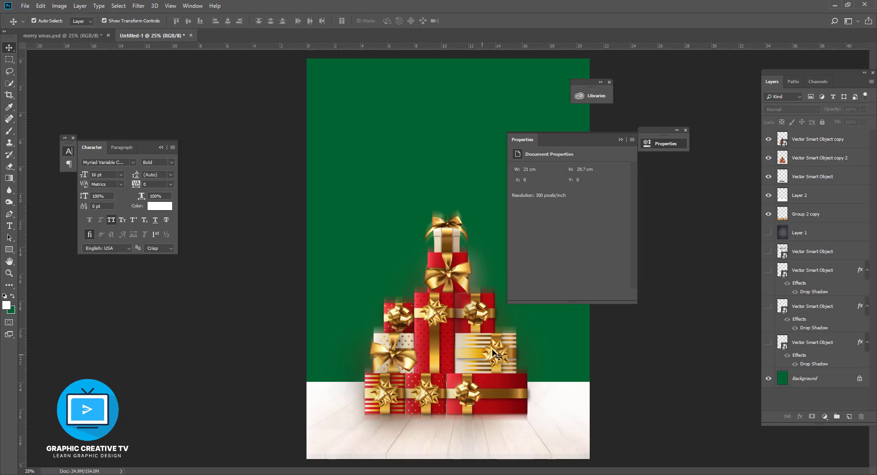
- Erase the blur around the upper gifts on the motion-blurred duplicate with a soft 900 px Eraser
{"action": "left_click", "coordinate": [819, 157]}
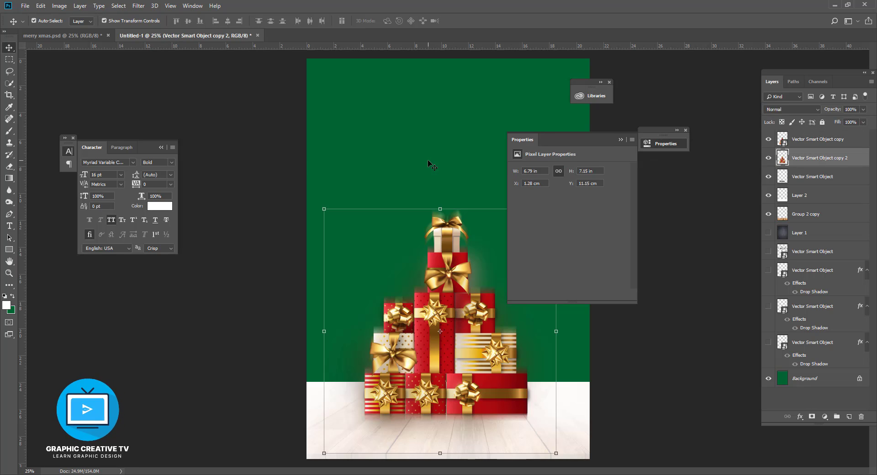
{"action": "left_click", "coordinate": [9, 166]}
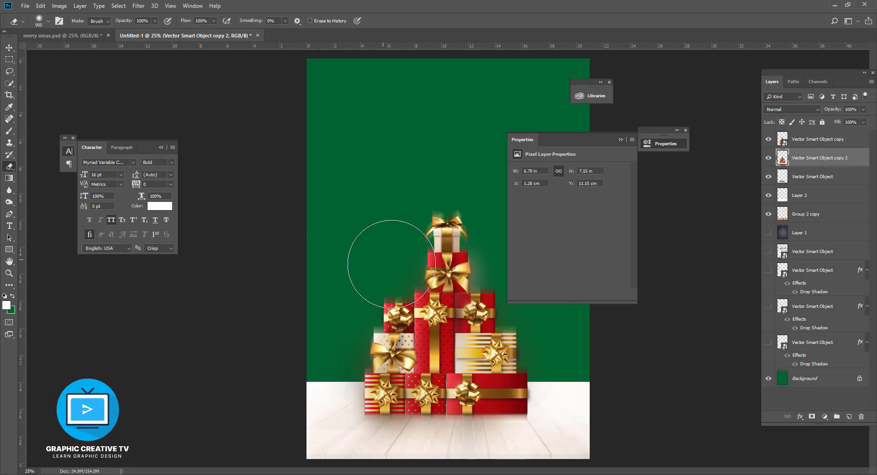
{"action": "left_click_drag", "start_coordinate": [430, 289], "coordinate": [419, 309]}
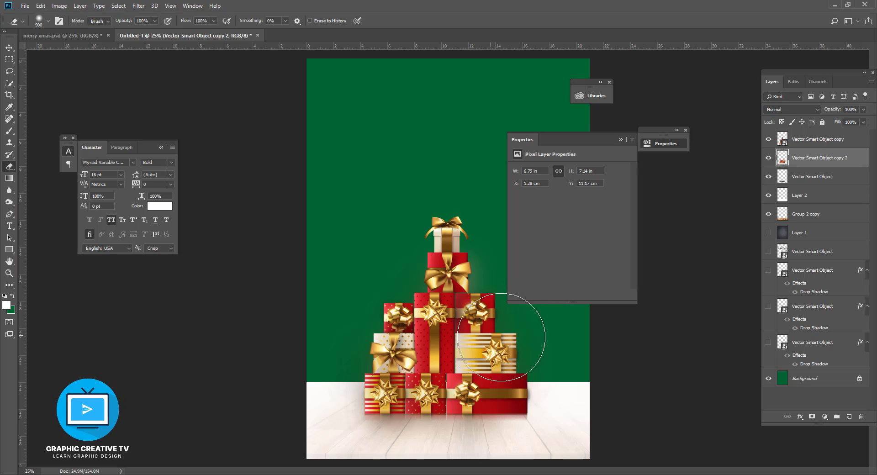
{"action": "mouse_move", "coordinate": [476, 323]}
{"action": "left_mouse_down"}
{"action": "mouse_move", "coordinate": [437, 284]}
{"action": "mouse_move", "coordinate": [406, 308]}
{"action": "mouse_move", "coordinate": [397, 351]}
{"action": "mouse_move", "coordinate": [474, 337]}
{"action": "left_mouse_up"}
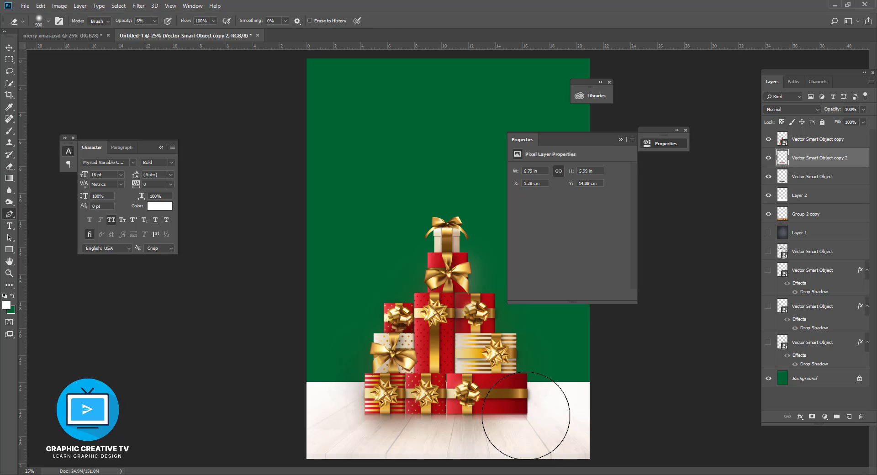
- Reduce the Eraser to 250 px at 6% opacity and lower the blurred gift duplicate's layer opacity to about 87%
{"action": "key", "text": "p"}
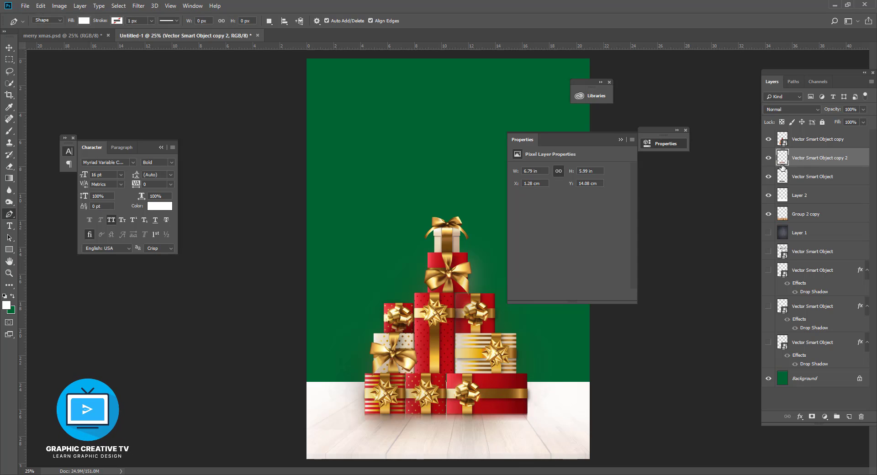
{"action": "left_click", "coordinate": [9, 166]}
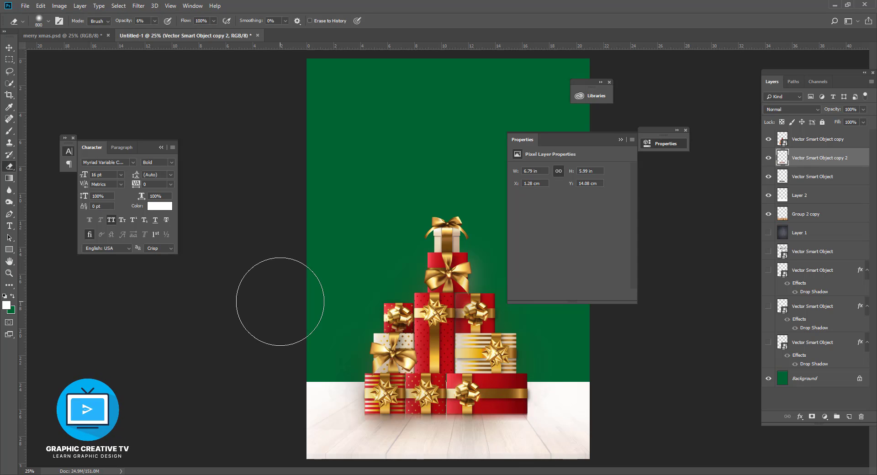
{"action": "key", "text": "bracketleft"}
{"action": "key", "text": "bracketleft"}
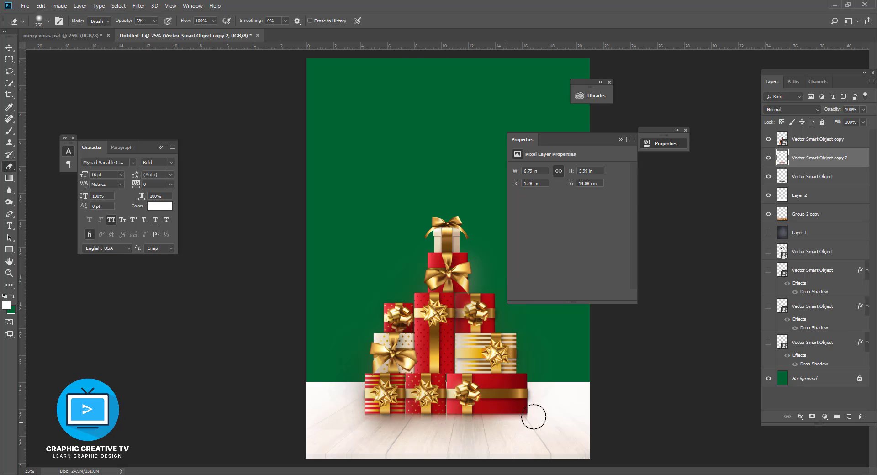
{"action": "left_click", "coordinate": [863, 110]}
{"action": "left_click_drag", "start_coordinate": [842, 121], "coordinate": [859, 130]}
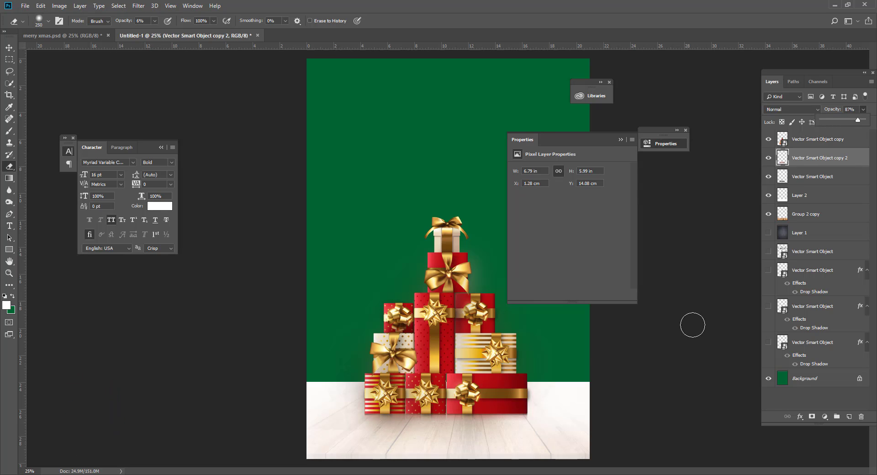
{"action": "key", "text": "v"}
{"action": "left_click", "coordinate": [45, 102]}
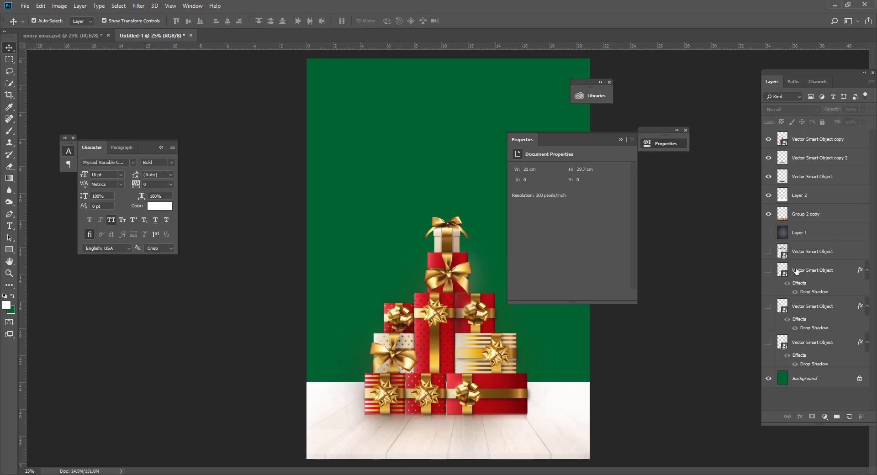
- Show the dark texture Layer 1 and blend it over the green background in Overlay mode at 80% opacity
{"action": "left_click", "coordinate": [805, 235]}
{"action": "left_click", "coordinate": [768, 234]}
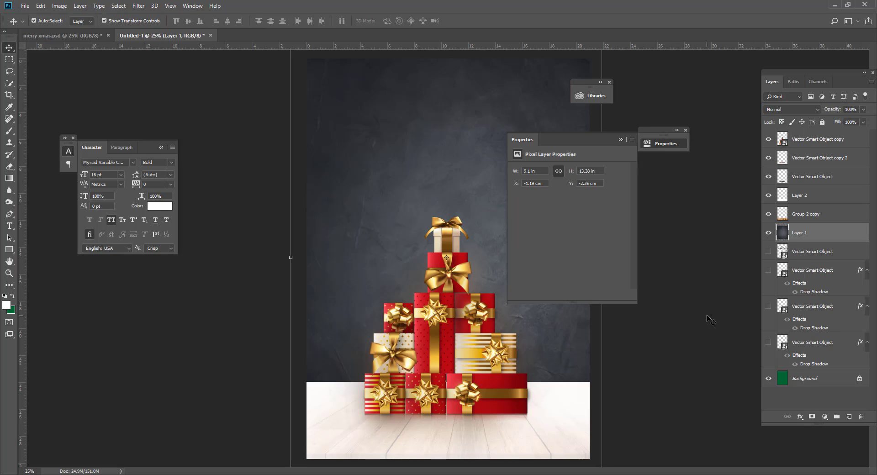
{"action": "left_click", "coordinate": [782, 110]}
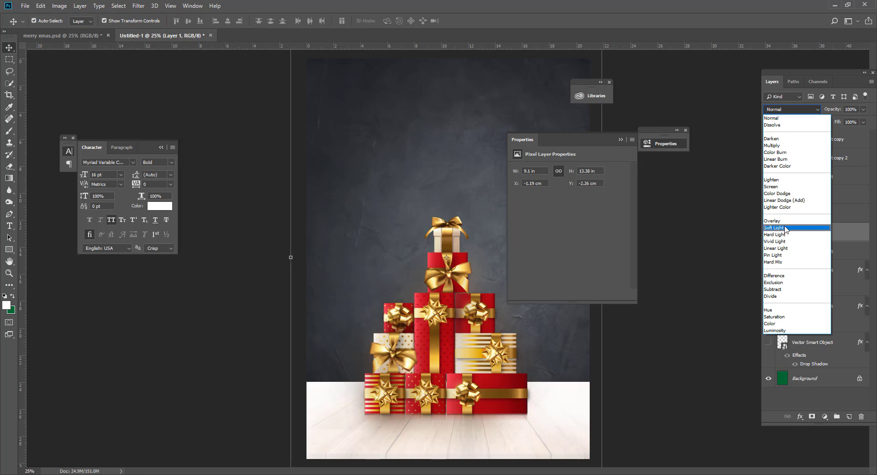
{"action": "left_click", "coordinate": [783, 221]}
{"action": "left_click", "coordinate": [713, 318]}
{"action": "left_click", "coordinate": [513, 113]}
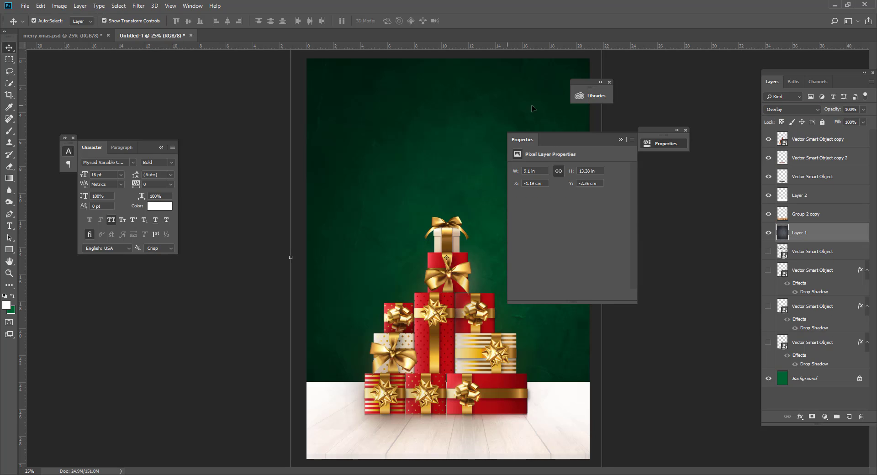
{"action": "left_click", "coordinate": [862, 110]}
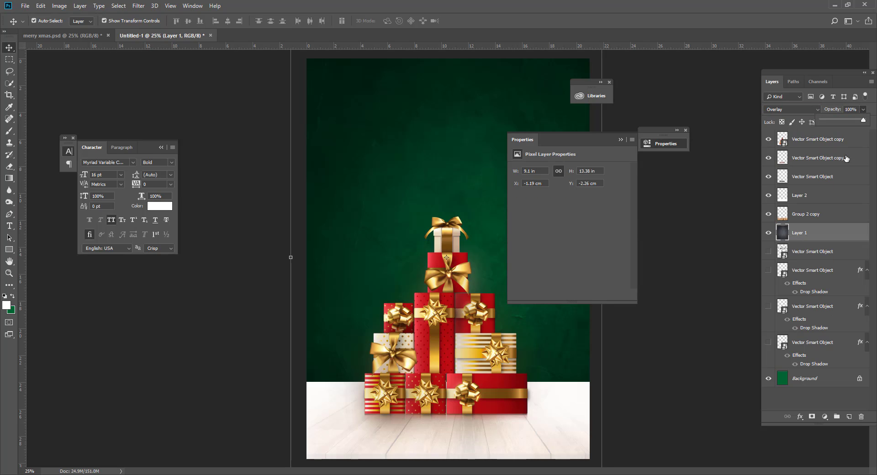
{"action": "left_click", "coordinate": [850, 110]}
{"action": "type", "text": "80"}
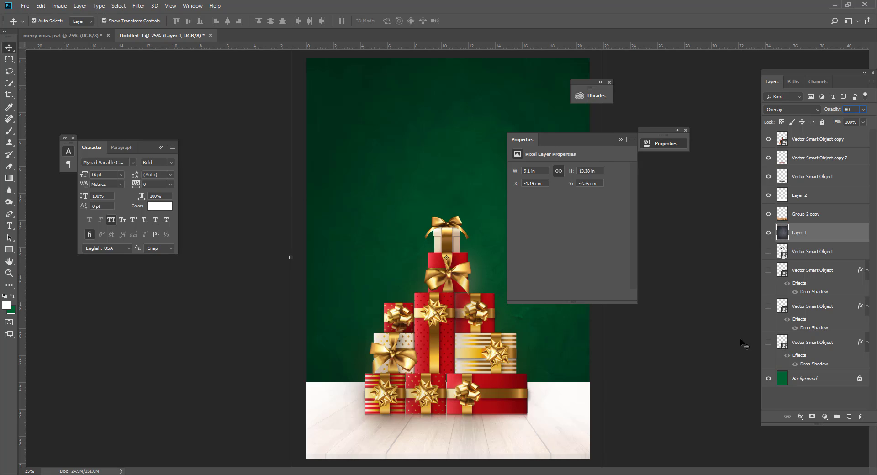
{"action": "key", "text": "Return"}
- Add a new layer above the texture and choose bright green 18e783 as the Brush foreground color
{"action": "left_click", "coordinate": [847, 415]}
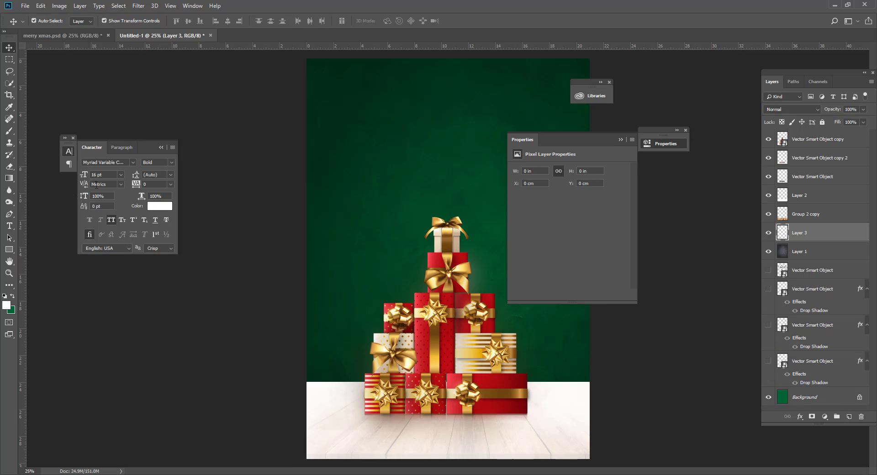
{"action": "left_click", "coordinate": [10, 131]}
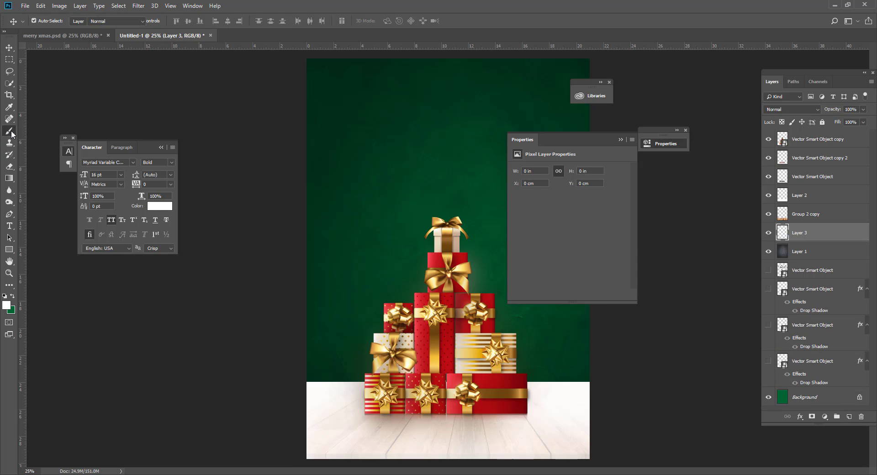
{"action": "left_click", "coordinate": [5, 304]}
{"action": "left_click", "coordinate": [367, 177]}
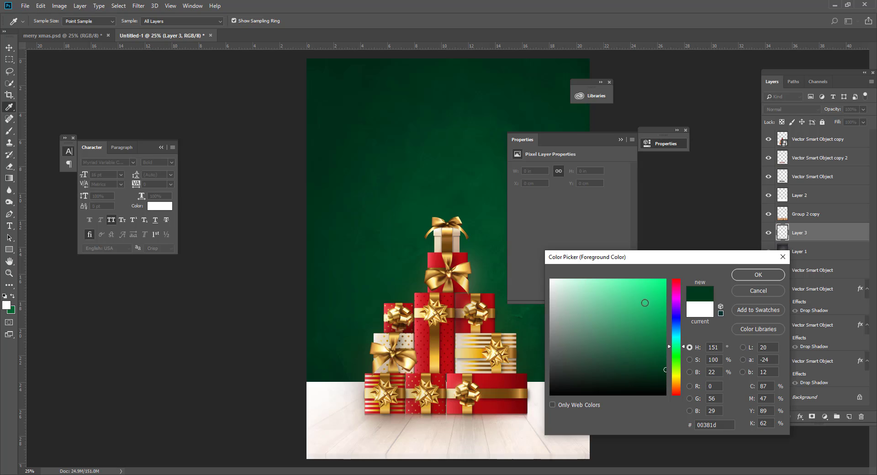
{"action": "left_click_drag", "start_coordinate": [644, 302], "coordinate": [655, 289]}
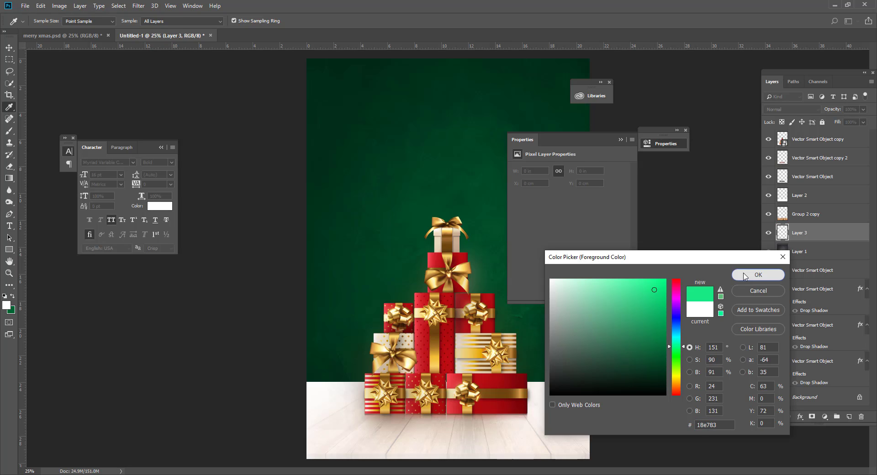
{"action": "left_click", "coordinate": [758, 275]}
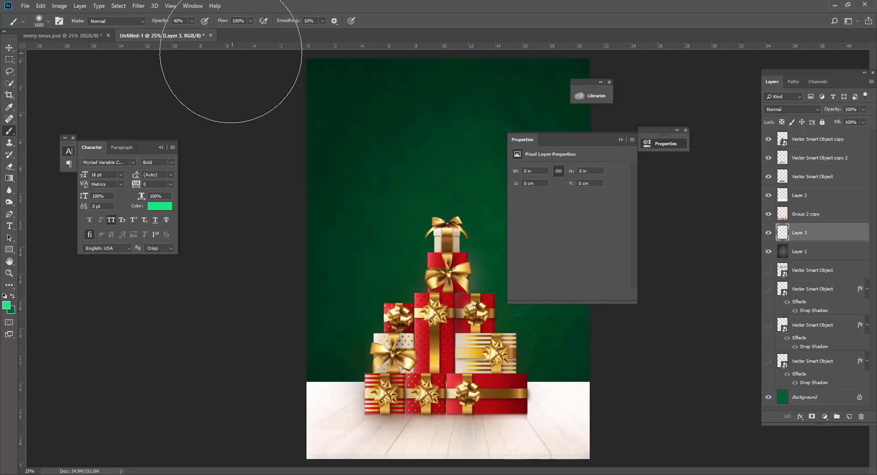
- Dab a soft green glow on both sides of the gift stack with the 1600 px Brush at 16% opacity
{"action": "left_click", "coordinate": [191, 21]}
{"action": "left_click_drag", "start_coordinate": [183, 31], "coordinate": [182, 31]}
{"action": "left_click", "coordinate": [544, 362]}
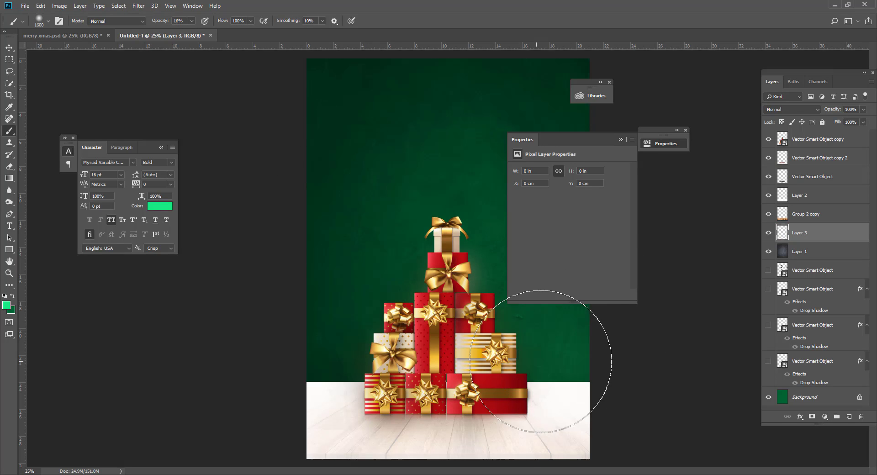
{"action": "left_click", "coordinate": [311, 362]}
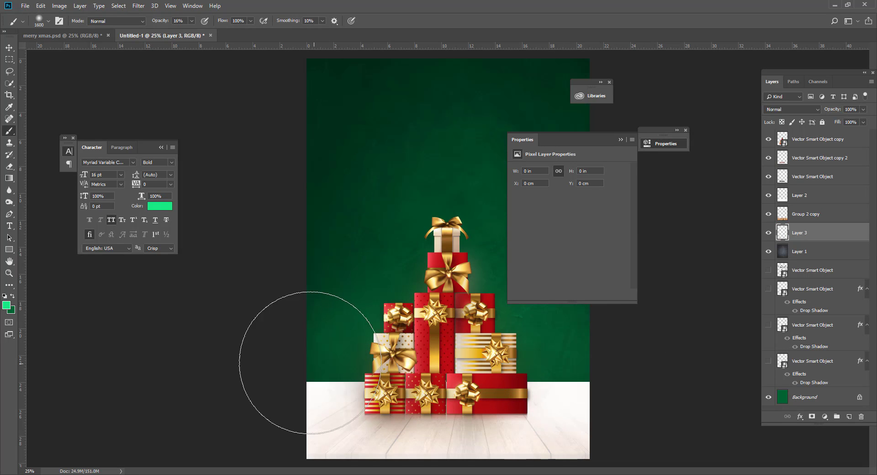
{"action": "left_click", "coordinate": [9, 49]}
{"action": "left_click", "coordinate": [103, 98]}
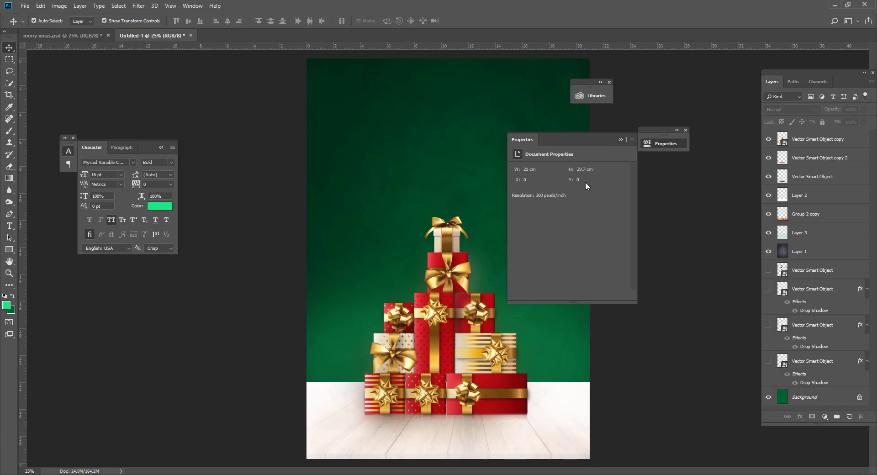
- Collapse the document properties, then show and select the hidden gold confetti layer
{"action": "left_click", "coordinate": [620, 140]}
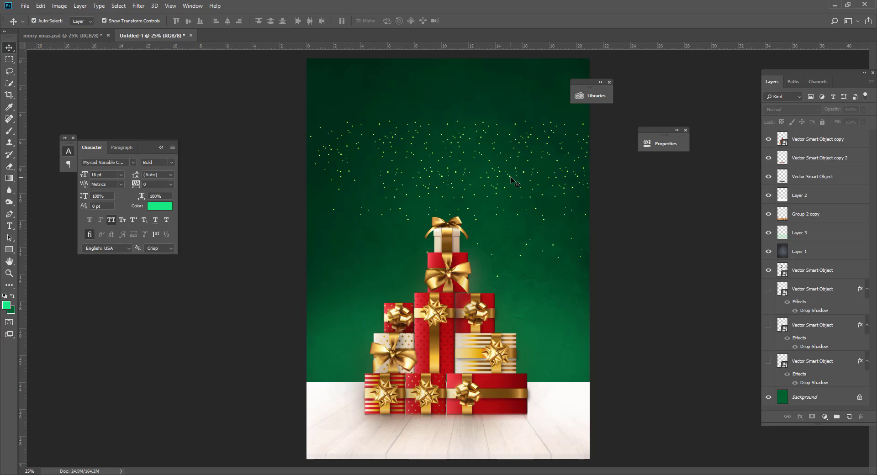
{"action": "left_click", "coordinate": [511, 178]}
{"action": "left_click", "coordinate": [817, 271]}
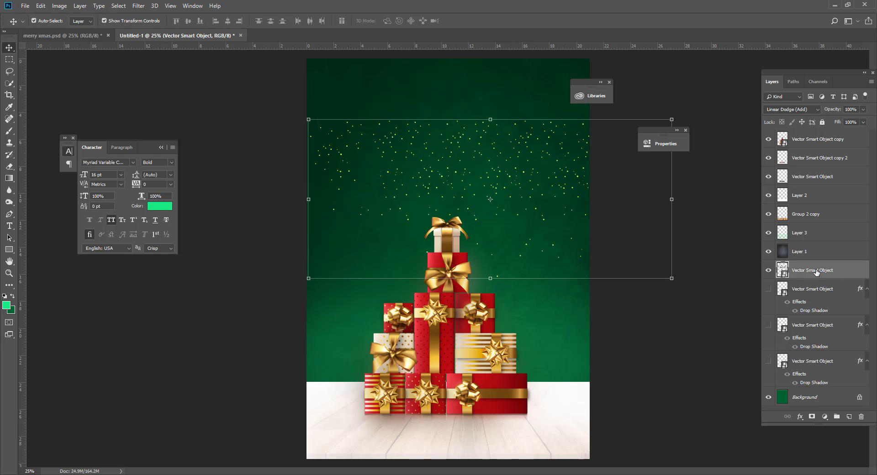
- Try other blend modes such as Screen on the gold confetti layer and try shifting the artwork upward
{"action": "left_click", "coordinate": [789, 108]}
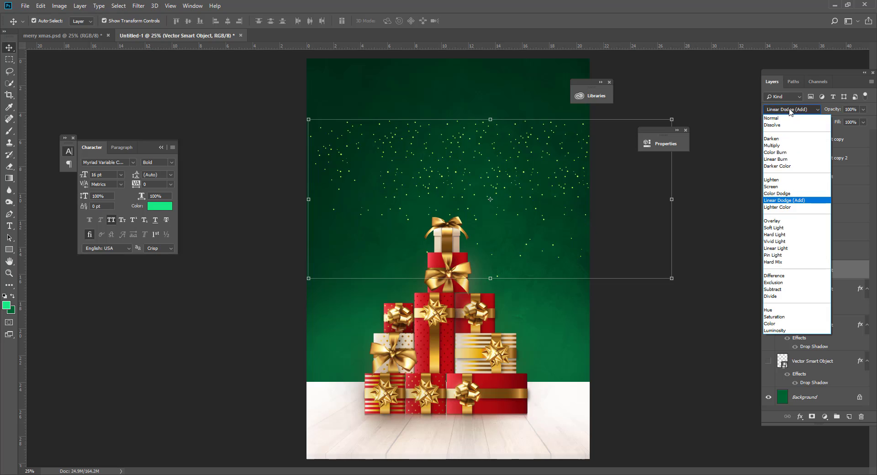
{"action": "key", "text": "Escape"}
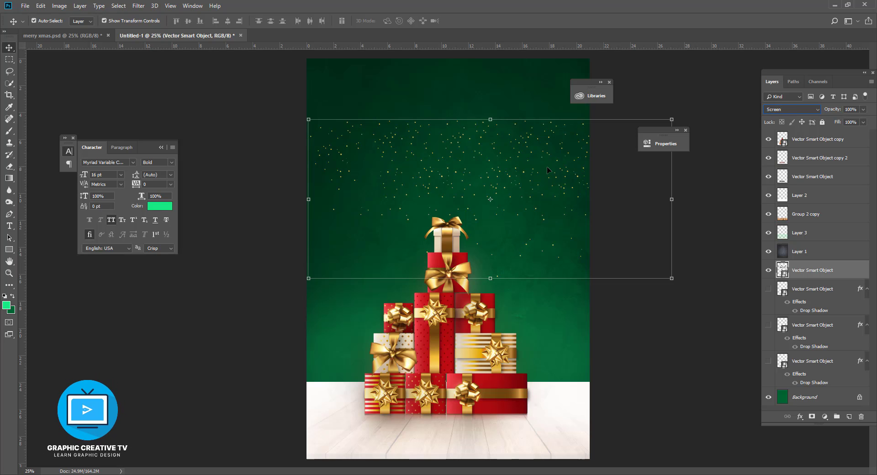
{"action": "key", "text": "Up"}
{"action": "key", "text": "Down"}
{"action": "key", "text": "Down"}
{"action": "left_click", "coordinate": [522, 168]}
{"action": "left_click_drag", "start_coordinate": [524, 175], "coordinate": [524, 138]}
{"action": "key", "text": "ctrl+z"}
{"action": "left_click", "coordinate": [687, 237]}
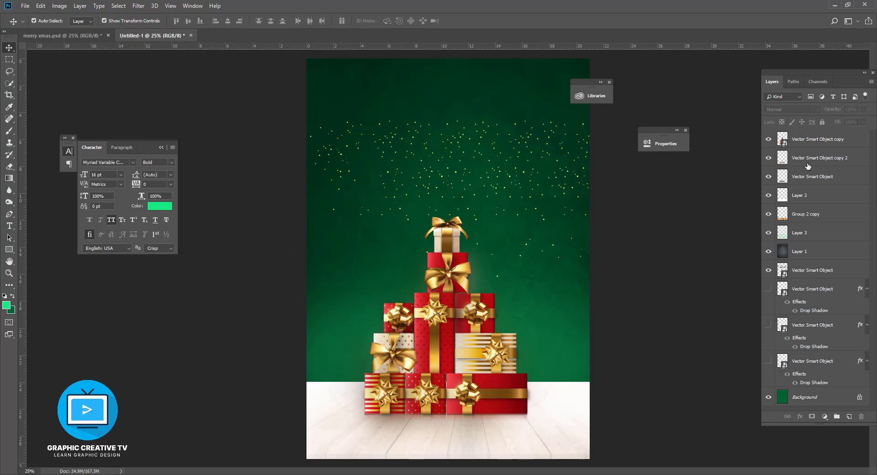
- Move the gold confetti layer up to the poster's top edge and slightly left
{"action": "left_click", "coordinate": [809, 273]}
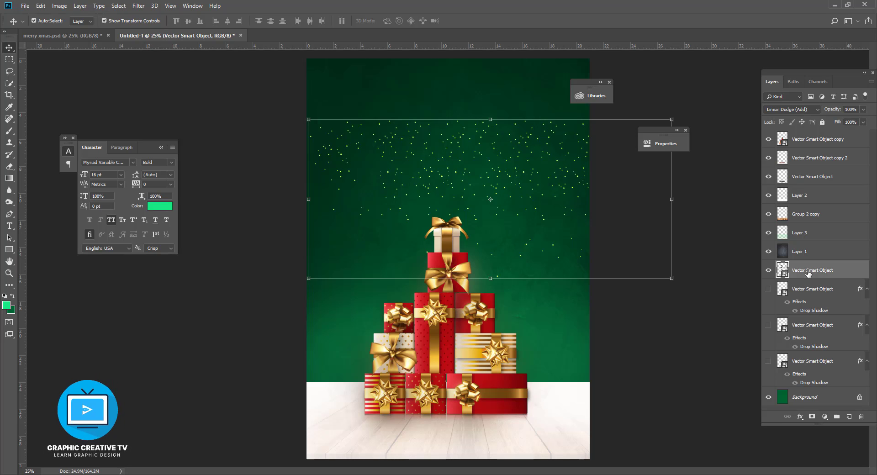
{"action": "key", "text": "shift+Up"}
{"action": "key", "text": "shift+Up"}
{"action": "key", "text": "shift+Up"}
{"action": "key", "text": "shift+Up"}
{"action": "key", "text": "shift+Up"}
{"action": "key", "text": "shift+Up"}
{"action": "key", "text": "shift+Up"}
{"action": "key", "text": "shift+Up"}
{"action": "key", "text": "shift+Up"}
{"action": "key", "text": "shift+Up"}
{"action": "key", "text": "shift+Up"}
{"action": "key", "text": "shift+Up"}
{"action": "key", "text": "shift+Up"}
{"action": "key", "text": "shift+Up"}
{"action": "key", "text": "shift+Up"}
{"action": "key", "text": "shift+Up"}
{"action": "key", "text": "shift+Up"}
{"action": "key", "text": "shift+Up"}
{"action": "key", "text": "shift+Up"}
{"action": "key", "text": "shift+Up"}
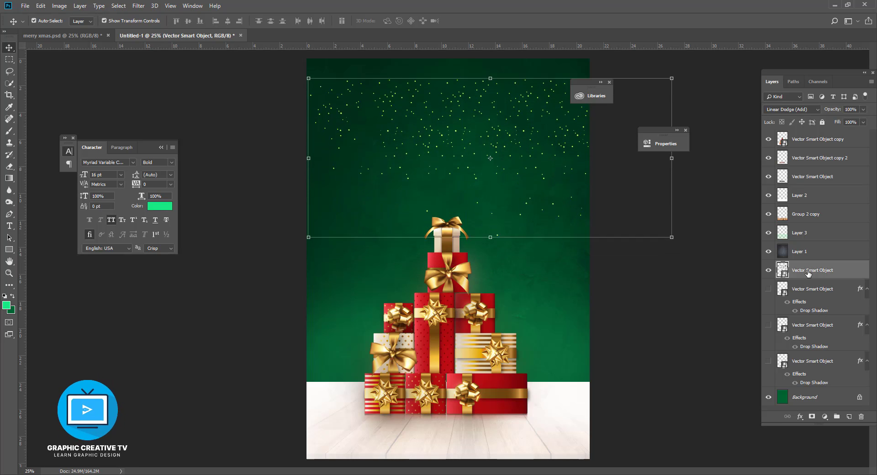
{"action": "key", "text": "shift+Up"}
{"action": "key", "text": "shift+Up"}
{"action": "key", "text": "shift+Up"}
{"action": "key", "text": "shift+Up"}
{"action": "key", "text": "shift+Left"}
{"action": "key", "text": "shift+Left"}
{"action": "key", "text": "shift+Left"}
{"action": "key", "text": "shift+Left"}
{"action": "key", "text": "shift+Left"}
{"action": "key", "text": "shift+Left"}
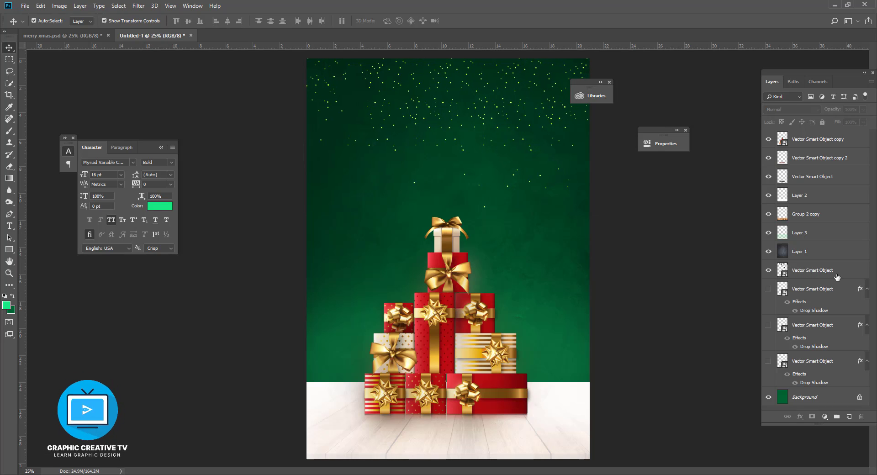
{"action": "left_click", "coordinate": [715, 290]}
{"action": "left_click", "coordinate": [431, 327]}
{"action": "left_click", "coordinate": [639, 308]}
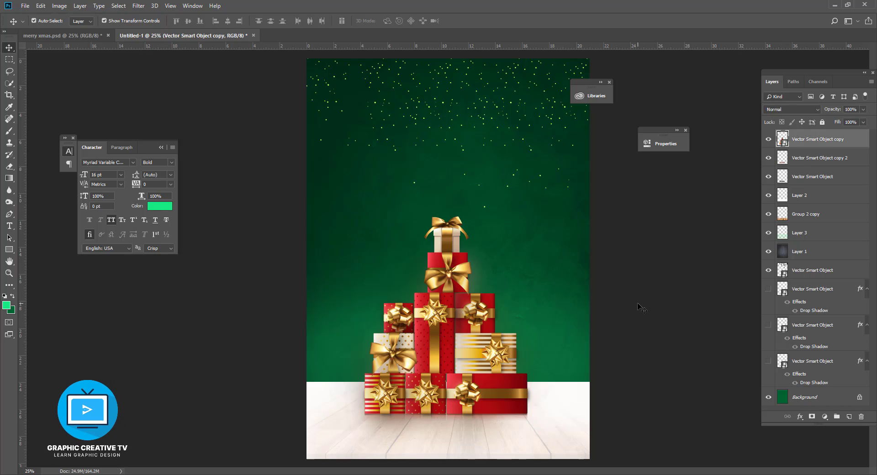
- Show the three hidden hanging ornament layers and select them together
{"action": "left_click", "coordinate": [768, 361]}
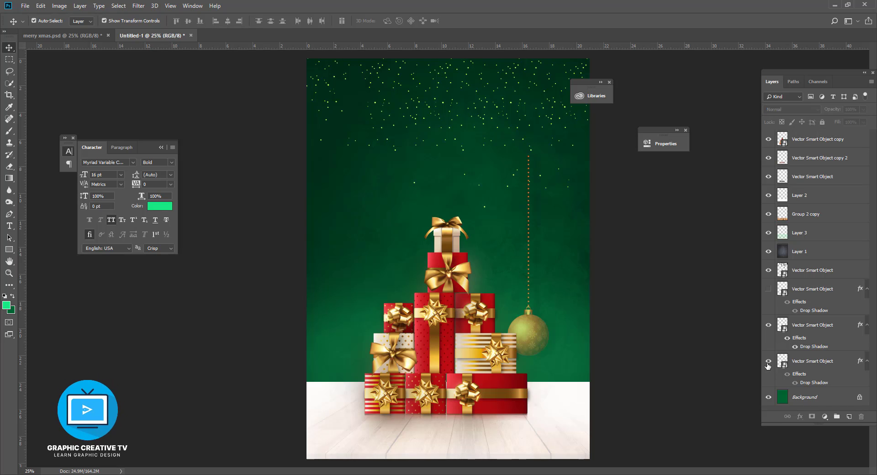
{"action": "left_click", "coordinate": [769, 294]}
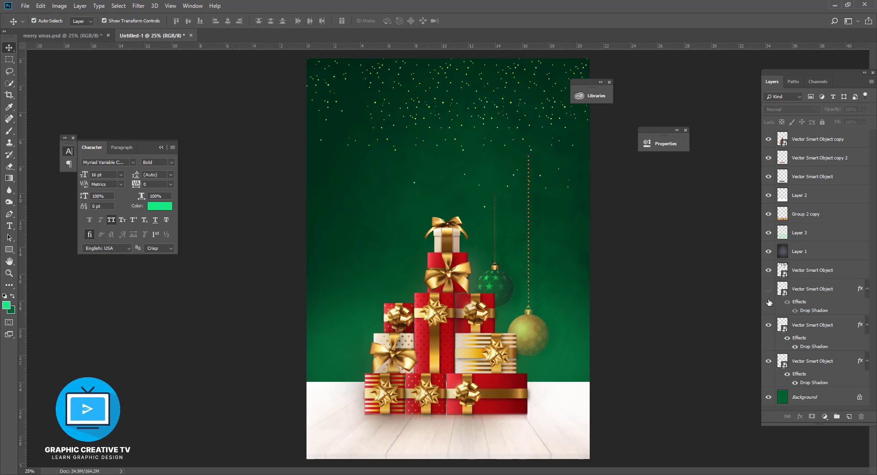
{"action": "left_click", "coordinate": [821, 292]}
{"action": "left_click", "coordinate": [819, 325], "text": "shift"}
{"action": "left_click", "coordinate": [816, 362], "text": "shift"}
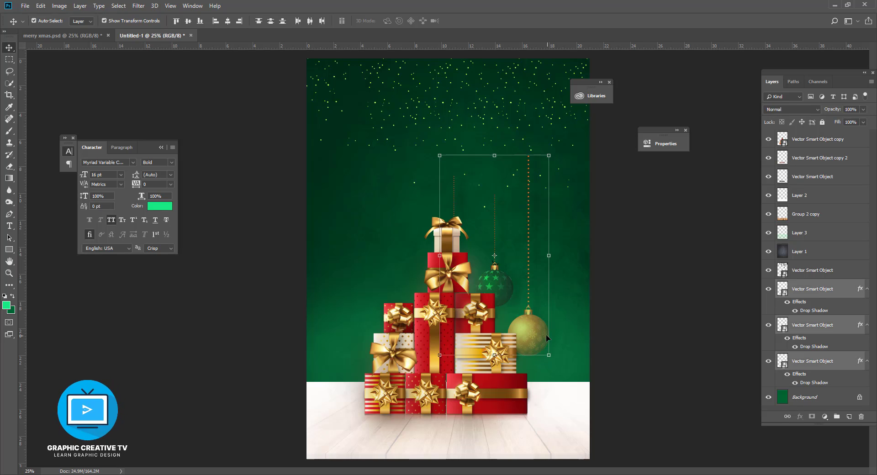
- Raise the three ornament layers to just below Group 2 copy and move them up to hang from the poster's upper-right edge
{"action": "key", "text": "shift+Up"}
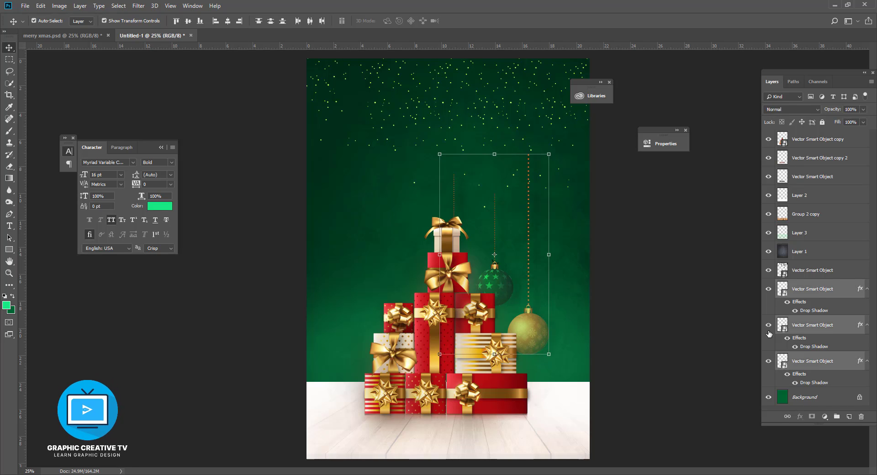
{"action": "key", "text": "ctrl+bracketright"}
{"action": "key", "text": "ctrl+bracketright"}
{"action": "key", "text": "ctrl+bracketright"}
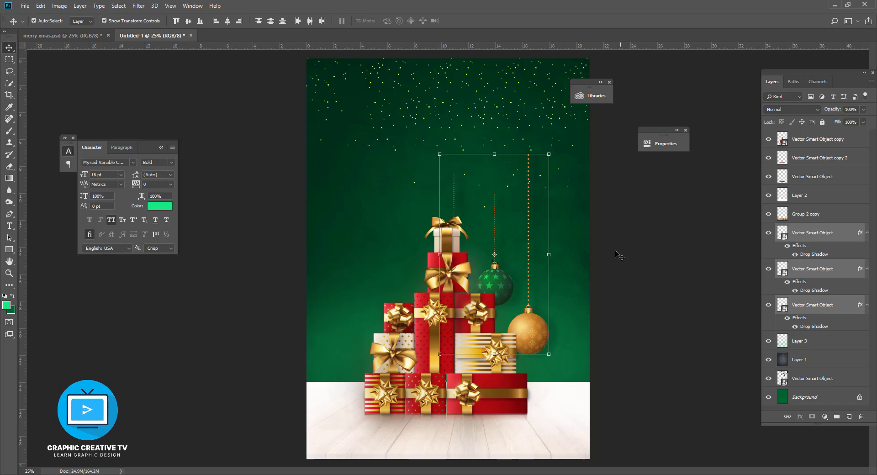
{"action": "left_click_drag", "start_coordinate": [497, 283], "coordinate": [518, 156]}
{"action": "left_click", "coordinate": [560, 214]}
{"action": "left_click", "coordinate": [639, 224]}
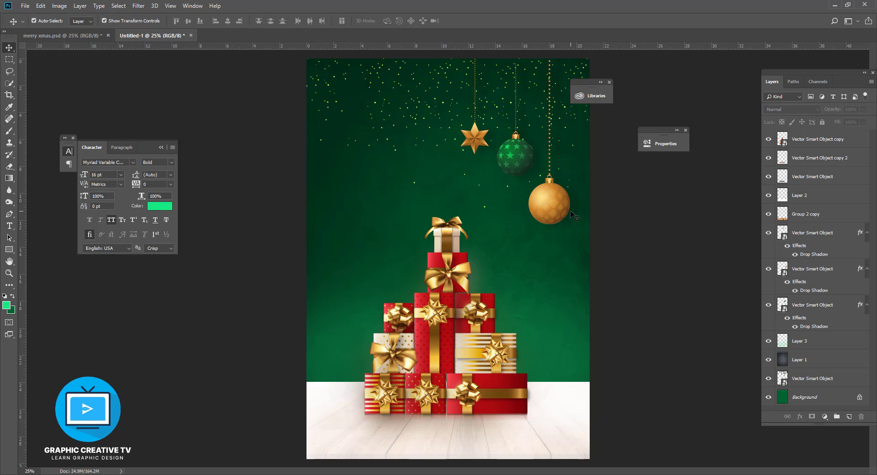
{"action": "left_click", "coordinate": [567, 211]}
{"action": "left_click", "coordinate": [648, 227]}
{"action": "left_click_drag", "start_coordinate": [396, 151], "coordinate": [397, 213]}
{"action": "key", "text": "ctrl+z"}
{"action": "left_click", "coordinate": [619, 224]}
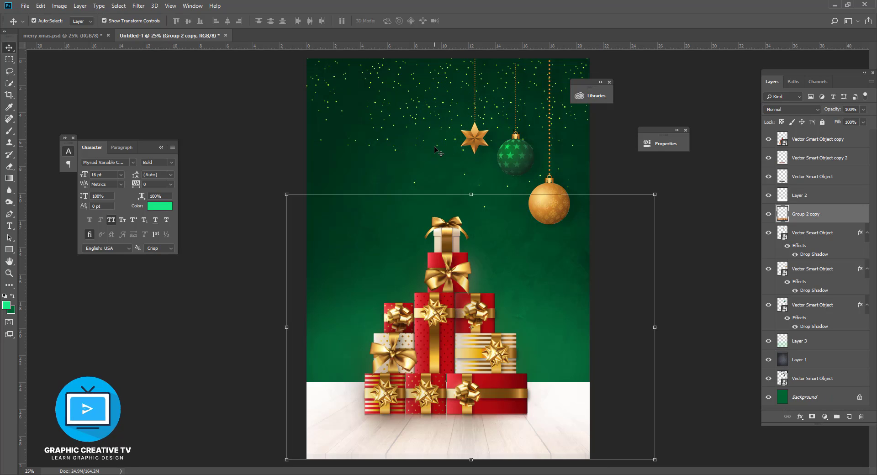
- Duplicate the gold confetti layer and move the copy down behind the gift stack, overlapping the wooden floor
{"action": "left_click", "coordinate": [804, 233]}
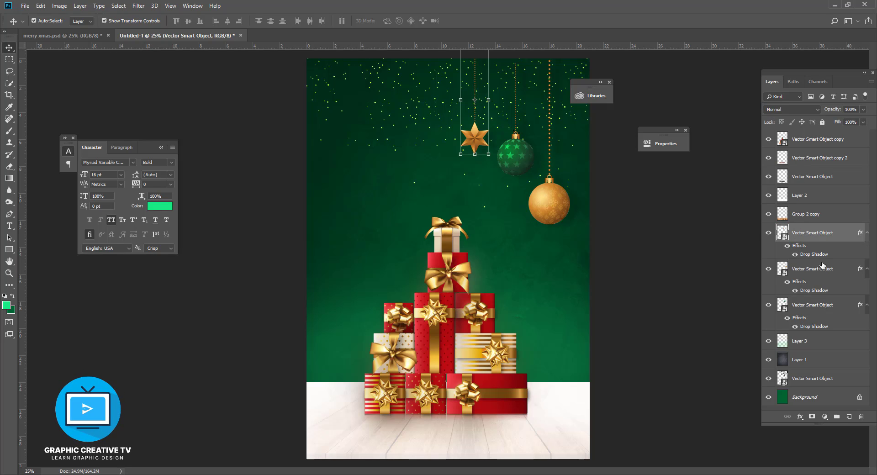
{"action": "left_click", "coordinate": [803, 377]}
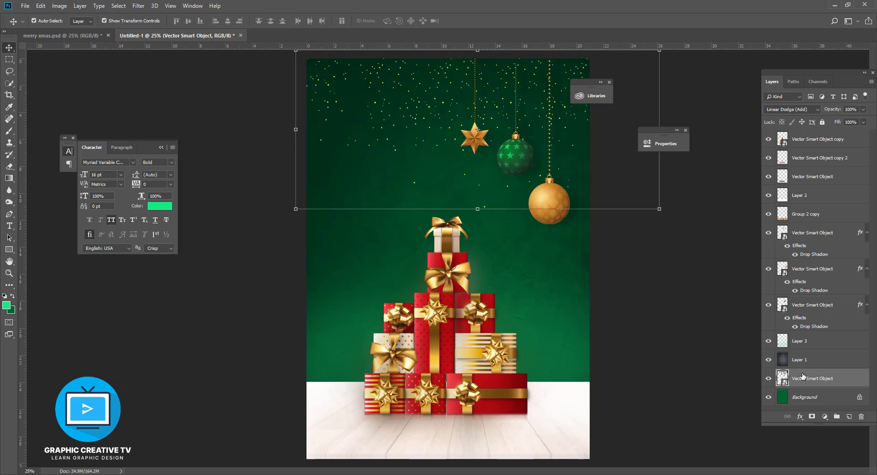
{"action": "key", "text": "ctrl+j"}
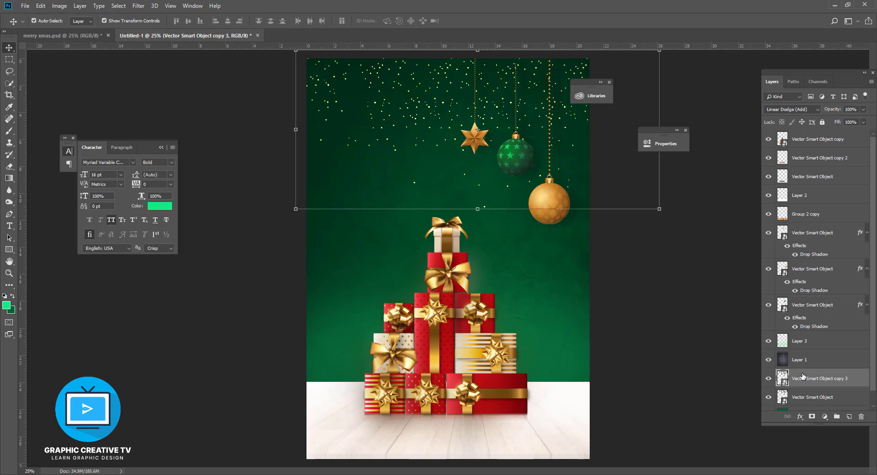
{"action": "key", "text": "shift+Down"}
{"action": "key", "text": "shift+Down"}
{"action": "key", "text": "shift+Down"}
{"action": "key", "text": "shift+Down"}
{"action": "key", "text": "shift+Down"}
{"action": "key", "text": "shift+Down"}
{"action": "key", "text": "shift+Down"}
{"action": "key", "text": "shift+Down"}
{"action": "key", "text": "shift+Down"}
{"action": "key", "text": "shift+Down"}
{"action": "key", "text": "shift+Down"}
{"action": "key", "text": "shift+Down"}
{"action": "key", "text": "shift+Down"}
{"action": "key", "text": "shift+Down"}
{"action": "key", "text": "shift+Down"}
{"action": "key", "text": "shift+Down"}
{"action": "key", "text": "shift+Down"}
{"action": "key", "text": "shift+Down"}
{"action": "key", "text": "shift+Down"}
{"action": "key", "text": "shift+Down"}
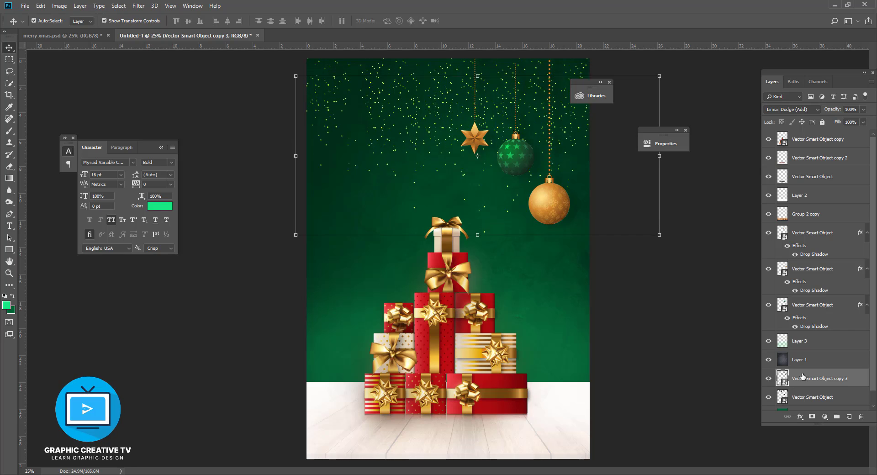
{"action": "key", "text": "shift+Down"}
{"action": "key", "text": "shift+Down"}
{"action": "key", "text": "shift+Down"}
{"action": "key", "text": "shift+Down"}
{"action": "key", "text": "shift+Down"}
{"action": "key", "text": "shift+Down"}
{"action": "key", "text": "shift+Down"}
{"action": "key", "text": "shift+Down"}
{"action": "key", "text": "shift+Down"}
{"action": "key", "text": "shift+Down"}
{"action": "key", "text": "shift+Down"}
{"action": "key", "text": "shift+Down"}
{"action": "key", "text": "shift+Down"}
{"action": "key", "text": "shift+Down"}
{"action": "key", "text": "shift+Down"}
{"action": "key", "text": "shift+Down"}
{"action": "key", "text": "shift+Down"}
{"action": "key", "text": "shift+Down"}
{"action": "key", "text": "shift+Down"}
{"action": "key", "text": "shift+Down"}
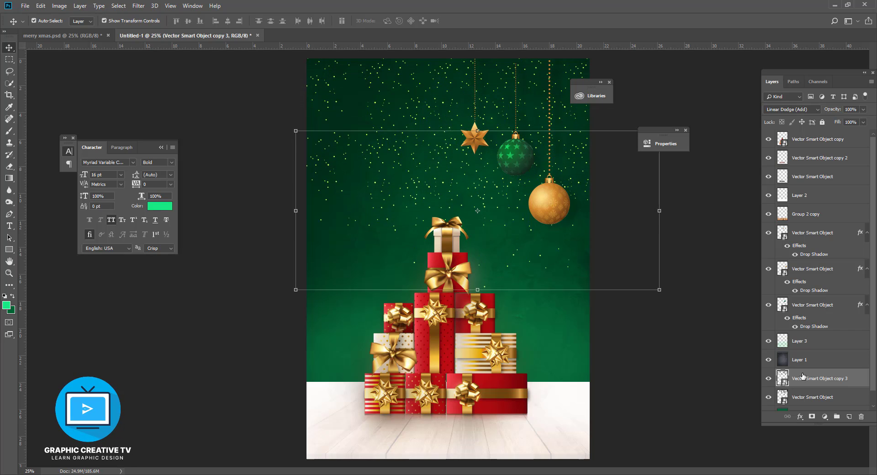
{"action": "key", "text": "shift+Down"}
{"action": "key", "text": "shift+Down"}
{"action": "key", "text": "shift+Down"}
{"action": "key", "text": "shift+Down"}
{"action": "key", "text": "shift+Down"}
{"action": "key", "text": "shift+Down"}
{"action": "key", "text": "shift+Down"}
{"action": "key", "text": "shift+Down"}
{"action": "key", "text": "shift+Down"}
{"action": "key", "text": "shift+Down"}
{"action": "key", "text": "shift+Down"}
{"action": "key", "text": "shift+Down"}
{"action": "key", "text": "shift+Down"}
{"action": "key", "text": "shift+Down"}
{"action": "key", "text": "shift+Down"}
{"action": "key", "text": "shift+Down"}
{"action": "key", "text": "shift+Down"}
{"action": "key", "text": "shift+Down"}
{"action": "key", "text": "shift+Down"}
{"action": "key", "text": "shift+Down"}
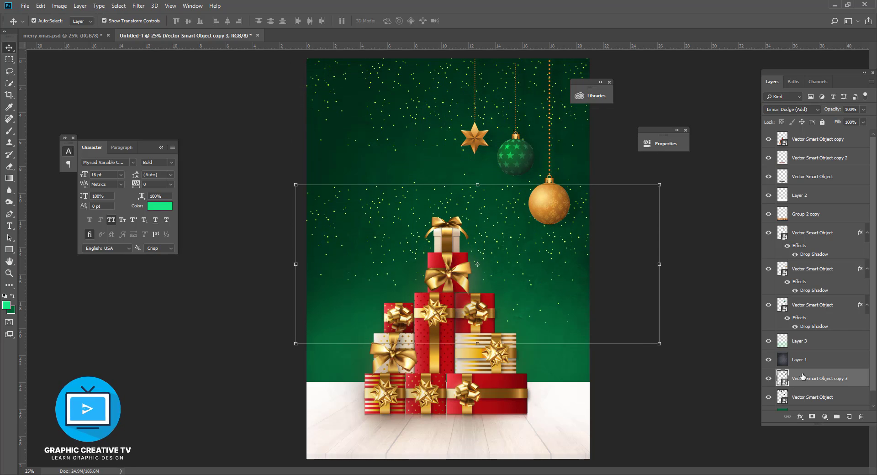
{"action": "key", "text": "shift+Down"}
{"action": "key", "text": "shift+Down"}
{"action": "key", "text": "shift+Down"}
{"action": "key", "text": "shift+Down"}
{"action": "key", "text": "shift+Down"}
{"action": "key", "text": "shift+Down"}
{"action": "key", "text": "shift+Down"}
{"action": "key", "text": "shift+Down"}
{"action": "key", "text": "shift+Down"}
{"action": "key", "text": "shift+Down"}
{"action": "key", "text": "shift+Down"}
{"action": "key", "text": "shift+Down"}
{"action": "key", "text": "shift+Down"}
{"action": "key", "text": "shift+Down"}
{"action": "key", "text": "shift+Down"}
{"action": "key", "text": "shift+Down"}
{"action": "key", "text": "shift+Down"}
{"action": "key", "text": "shift+Down"}
{"action": "key", "text": "shift+Down"}
{"action": "key", "text": "shift+Down"}
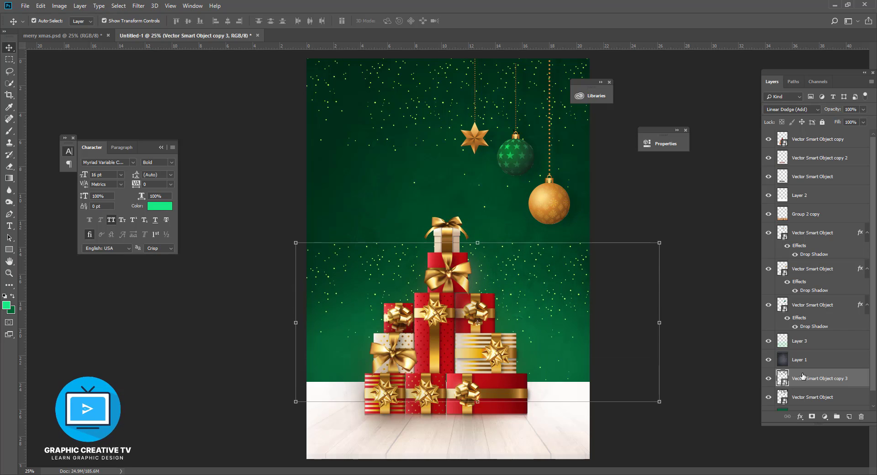
{"action": "key", "text": "shift+Down"}
{"action": "key", "text": "shift+Down"}
{"action": "key", "text": "shift+Down"}
{"action": "key", "text": "shift+Down"}
{"action": "key", "text": "shift+Down"}
{"action": "key", "text": "shift+Down"}
{"action": "key", "text": "shift+Down"}
{"action": "key", "text": "shift+Down"}
{"action": "key", "text": "shift+Down"}
{"action": "key", "text": "shift+Down"}
{"action": "key", "text": "shift+Down"}
{"action": "key", "text": "shift+Down"}
{"action": "key", "text": "shift+Down"}
{"action": "key", "text": "shift+Down"}
{"action": "key", "text": "shift+Down"}
{"action": "key", "text": "shift+Down"}
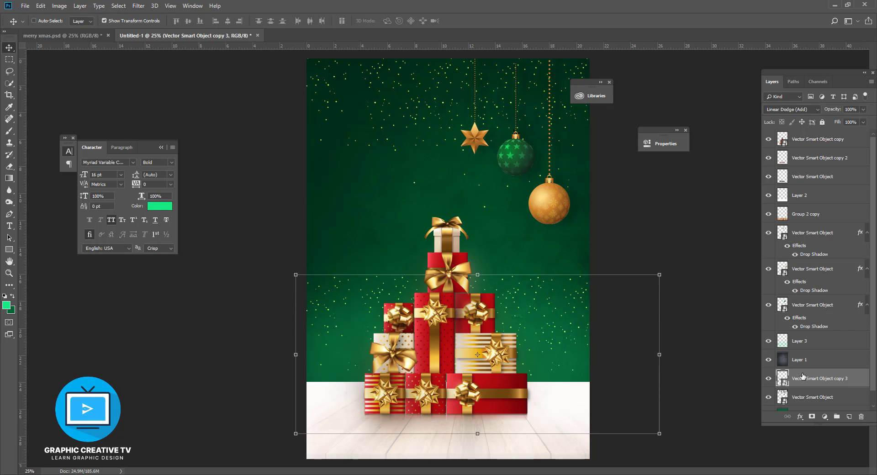
- Flip the duplicated gold confetti vertically with Free Transform
{"action": "key", "text": "ctrl+t"}
{"action": "right_click", "coordinate": [548, 332]}
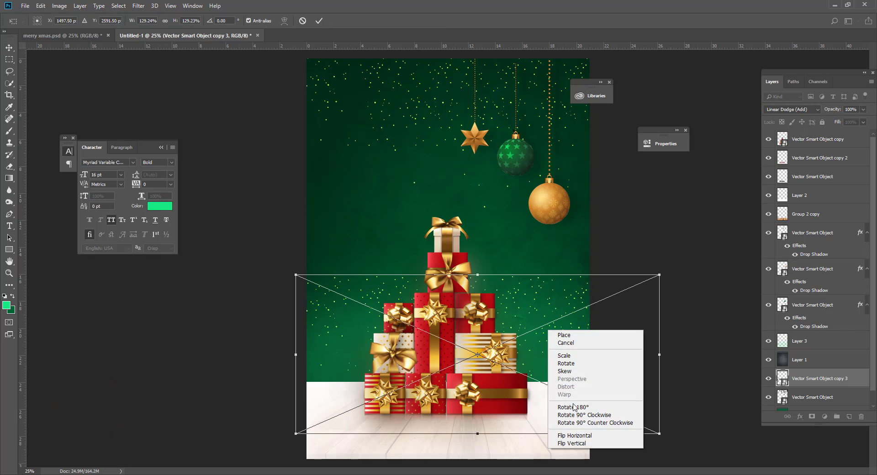
{"action": "left_click", "coordinate": [579, 445]}
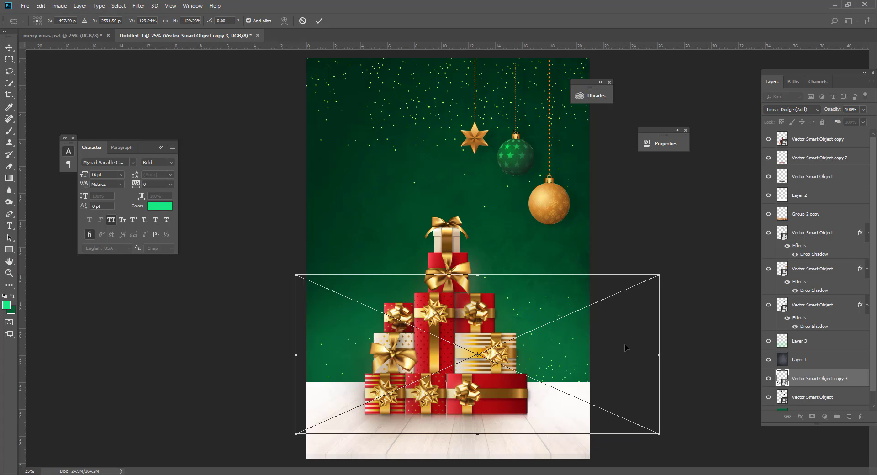
{"action": "key", "text": "Return"}
- Nudge the flipped confetti copy slightly up and to the left behind the gift stack
{"action": "key", "text": "shift+Up"}
{"action": "key", "text": "shift+Up"}
{"action": "key", "text": "shift+Up"}
{"action": "key", "text": "shift+Up"}
{"action": "key", "text": "shift+Up"}
{"action": "key", "text": "shift+Up"}
{"action": "key", "text": "shift+Up"}
{"action": "key", "text": "shift+Up"}
{"action": "key", "text": "shift+Up"}
{"action": "key", "text": "shift+Up"}
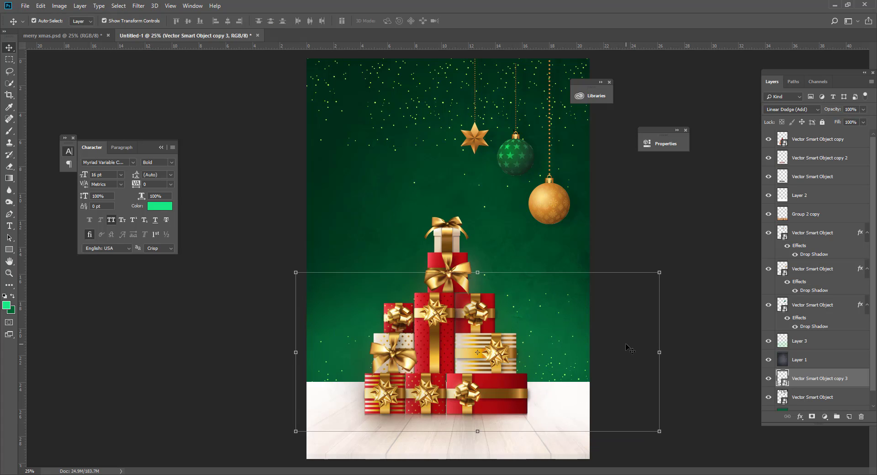
{"action": "key", "text": "shift+Left"}
{"action": "key", "text": "shift+Left"}
{"action": "key", "text": "shift+Left"}
{"action": "key", "text": "shift+Left"}
{"action": "key", "text": "shift+Left"}
{"action": "key", "text": "shift+Left"}
{"action": "key", "text": "shift+Left"}
{"action": "key", "text": "shift+Left"}
{"action": "key", "text": "shift+Left"}
{"action": "key", "text": "shift+Left"}
{"action": "key", "text": "shift+Left"}
{"action": "key", "text": "shift+Left"}
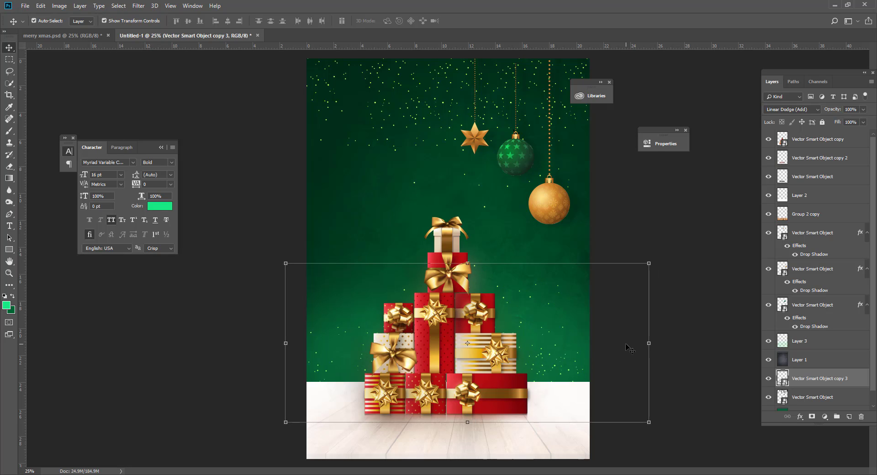
{"action": "key", "text": "shift+Up"}
{"action": "key", "text": "shift+Up"}
{"action": "key", "text": "shift+Up"}
{"action": "key", "text": "shift+Up"}
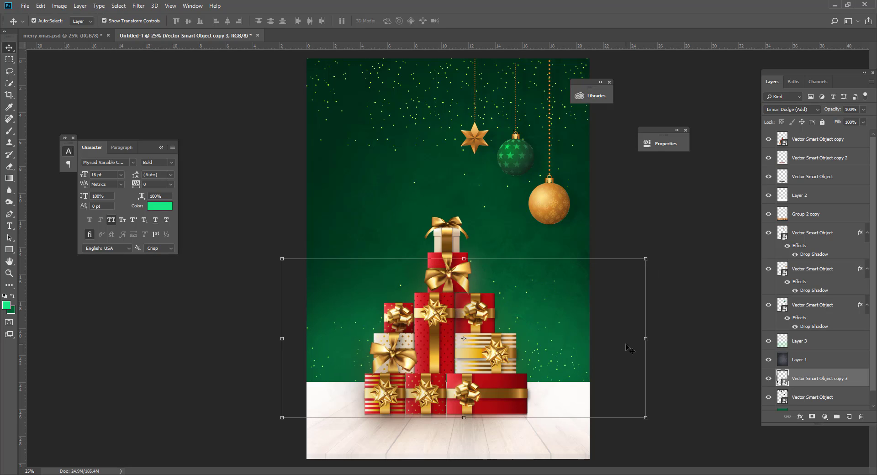
- Create a new empty layer, Layer 4, directly above Group 2 copy
{"action": "left_click", "coordinate": [690, 395]}
{"action": "left_click", "coordinate": [815, 341]}
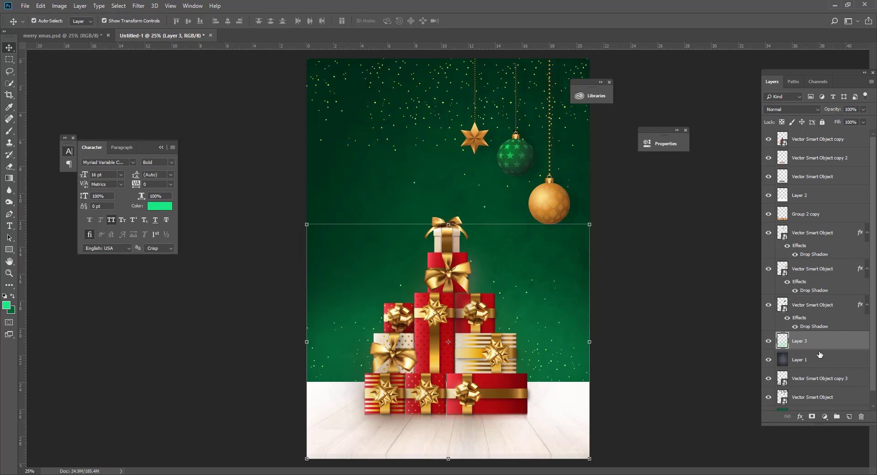
{"action": "left_click", "coordinate": [806, 215]}
{"action": "key", "text": "ctrl+shift+n"}
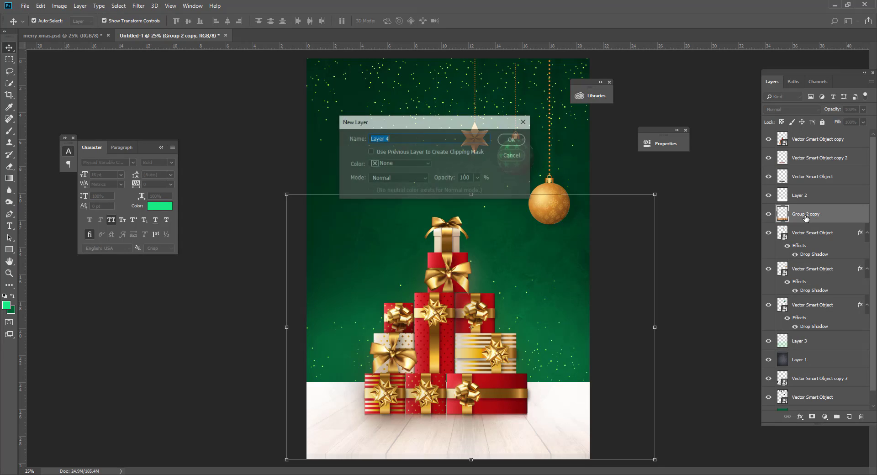
{"action": "key", "text": "Return"}
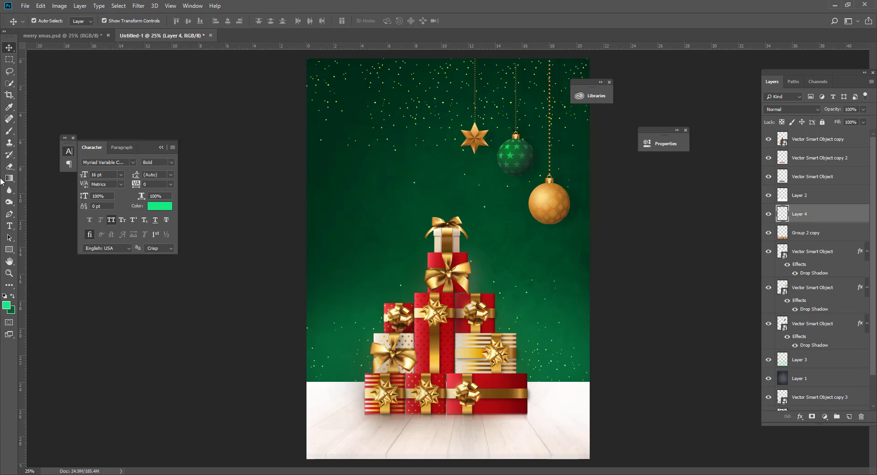
- Set up the Brush with a dark green sampled from the background beside the gifts and 72% opacity
{"action": "left_click", "coordinate": [10, 131]}
{"action": "key", "text": "super"}
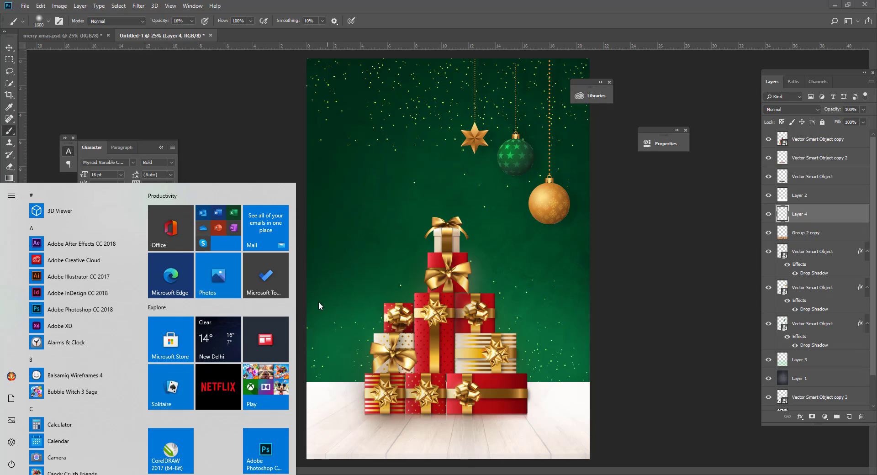
{"action": "key", "text": "super"}
{"action": "left_click", "coordinate": [340, 342], "text": "alt"}
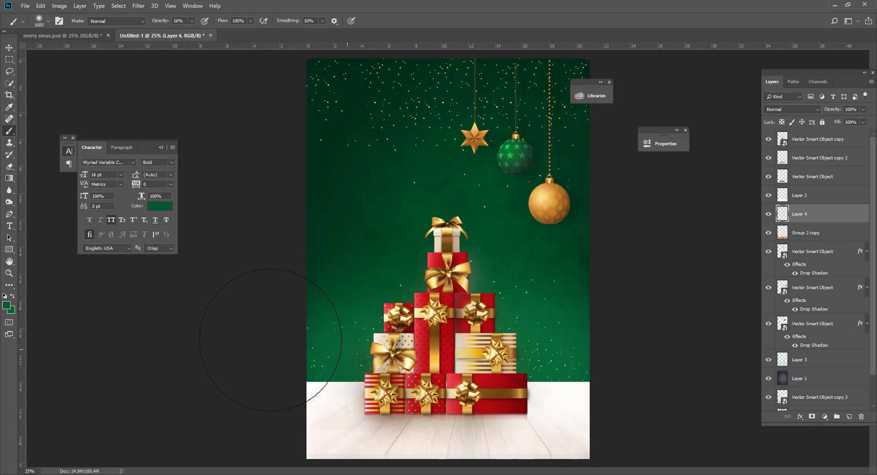
{"action": "left_click", "coordinate": [294, 214]}
{"action": "mouse_move", "coordinate": [191, 21]}
{"action": "left_mouse_down"}
{"action": "mouse_move", "coordinate": [188, 29]}
{"action": "mouse_move", "coordinate": [215, 34]}
{"action": "left_mouse_up"}
- Move Layer 4 above Layer 2 and paint dark green over the wooden floor and lower background with the 1600 px Brush
{"action": "left_click_drag", "start_coordinate": [817, 216], "coordinate": [815, 186]}
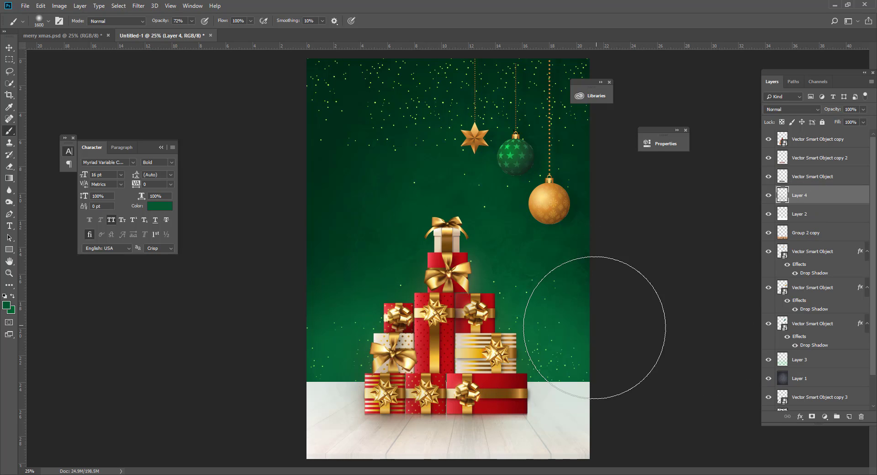
{"action": "mouse_move", "coordinate": [573, 341]}
{"action": "left_mouse_down"}
{"action": "mouse_move", "coordinate": [422, 342]}
{"action": "mouse_move", "coordinate": [385, 328]}
{"action": "mouse_move", "coordinate": [547, 327]}
{"action": "mouse_move", "coordinate": [391, 331]}
{"action": "mouse_move", "coordinate": [547, 348]}
{"action": "mouse_move", "coordinate": [294, 329]}
{"action": "mouse_move", "coordinate": [629, 383]}
{"action": "mouse_move", "coordinate": [619, 373]}
{"action": "mouse_move", "coordinate": [267, 371]}
{"action": "mouse_move", "coordinate": [644, 420]}
{"action": "mouse_move", "coordinate": [284, 422]}
{"action": "mouse_move", "coordinate": [619, 426]}
{"action": "mouse_move", "coordinate": [367, 426]}
{"action": "mouse_move", "coordinate": [355, 373]}
{"action": "left_mouse_up"}
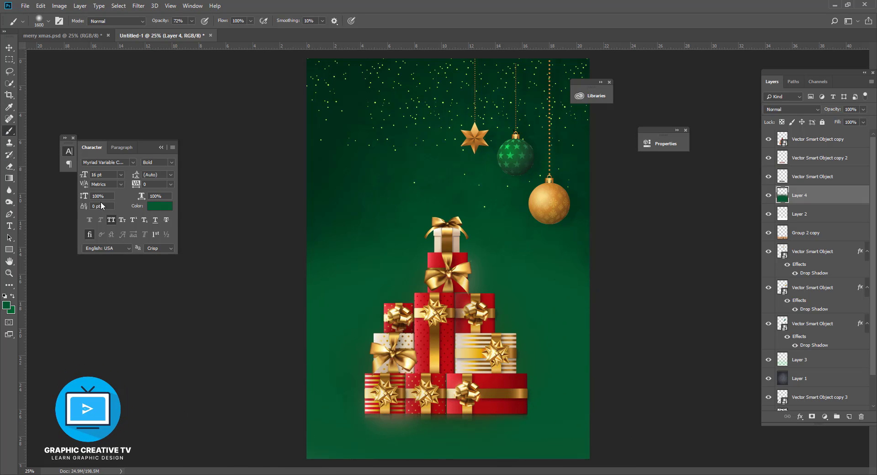
- Erase the green on Layer 4 over the lower floor with a 1200 px Eraser at 6% opacity to reveal the wood
{"action": "left_click", "coordinate": [10, 167]}
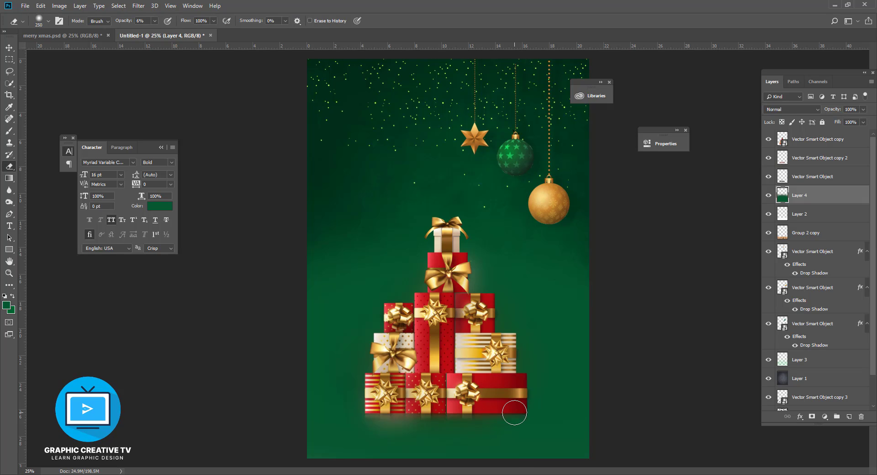
{"action": "key", "text": "ctrl+minus"}
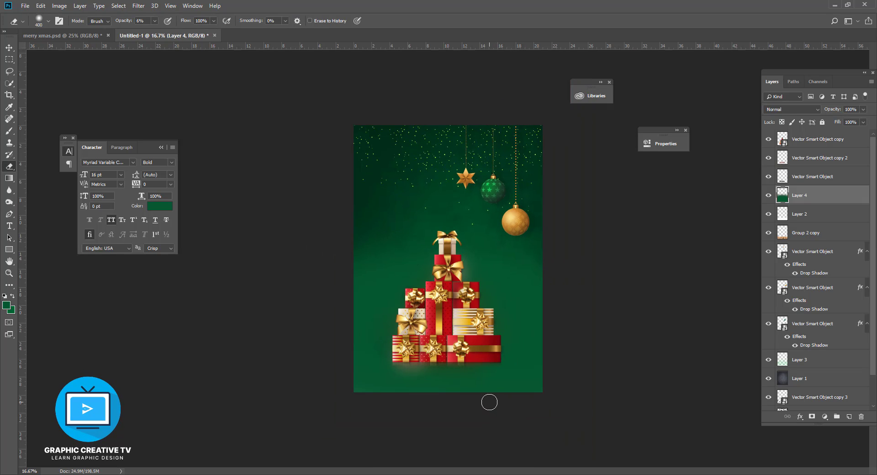
{"action": "key", "text": "bracketright"}
{"action": "key", "text": "bracketright"}
{"action": "key", "text": "bracketright"}
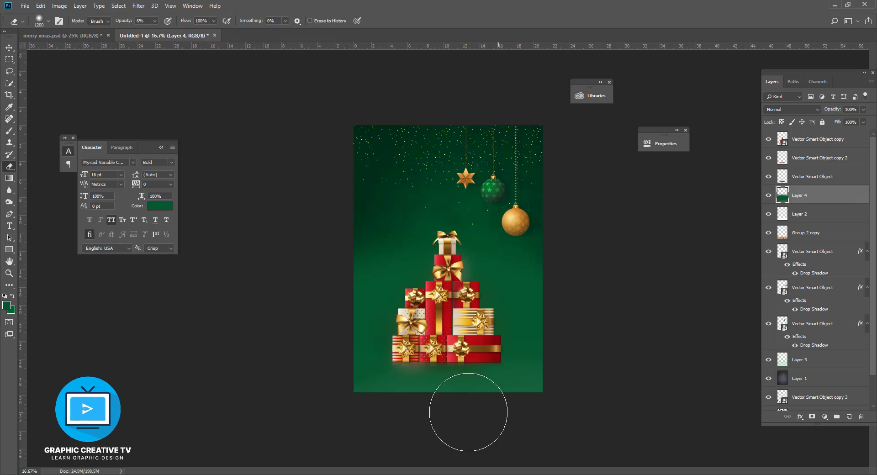
{"action": "mouse_move", "coordinate": [395, 407]}
{"action": "left_mouse_down"}
{"action": "mouse_move", "coordinate": [522, 406]}
{"action": "mouse_move", "coordinate": [444, 410]}
{"action": "mouse_move", "coordinate": [435, 398]}
{"action": "mouse_move", "coordinate": [518, 408]}
{"action": "mouse_move", "coordinate": [442, 417]}
{"action": "mouse_move", "coordinate": [479, 430]}
{"action": "mouse_move", "coordinate": [412, 419]}
{"action": "mouse_move", "coordinate": [448, 408]}
{"action": "mouse_move", "coordinate": [411, 404]}
{"action": "mouse_move", "coordinate": [448, 395]}
{"action": "mouse_move", "coordinate": [372, 414]}
{"action": "mouse_move", "coordinate": [385, 395]}
{"action": "mouse_move", "coordinate": [362, 401]}
{"action": "mouse_move", "coordinate": [539, 426]}
{"action": "mouse_move", "coordinate": [398, 404]}
{"action": "mouse_move", "coordinate": [448, 406]}
{"action": "mouse_move", "coordinate": [413, 421]}
{"action": "mouse_move", "coordinate": [543, 417]}
{"action": "mouse_move", "coordinate": [543, 401]}
{"action": "mouse_move", "coordinate": [486, 387]}
{"action": "mouse_move", "coordinate": [392, 382]}
{"action": "mouse_move", "coordinate": [368, 386]}
{"action": "mouse_move", "coordinate": [360, 405]}
{"action": "mouse_move", "coordinate": [380, 398]}
{"action": "mouse_move", "coordinate": [353, 410]}
{"action": "mouse_move", "coordinate": [439, 415]}
{"action": "mouse_move", "coordinate": [299, 412]}
{"action": "mouse_move", "coordinate": [542, 414]}
{"action": "mouse_move", "coordinate": [332, 413]}
{"action": "mouse_move", "coordinate": [527, 433]}
{"action": "left_mouse_up"}
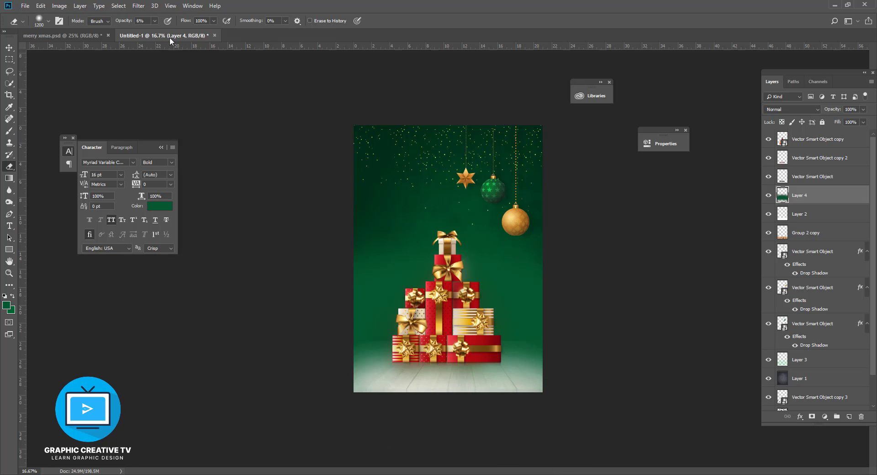
- Raise the Eraser opacity to 26%, reduce its size to 700 px, and clear more green from the wooden floor around the gifts' base
{"action": "left_click_drag", "start_coordinate": [168, 36], "coordinate": [164, 36]}
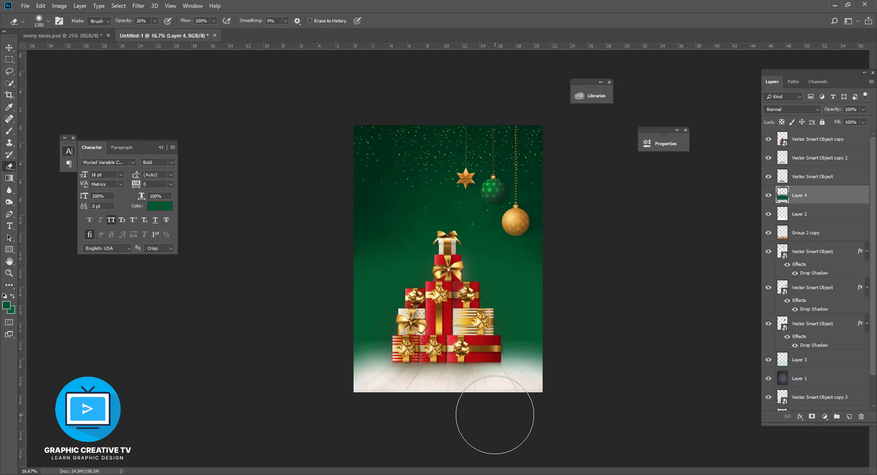
{"action": "key", "text": "bracketleft"}
{"action": "key", "text": "bracketleft"}
{"action": "key", "text": "bracketleft"}
{"action": "key", "text": "bracketleft"}
{"action": "key", "text": "bracketleft"}
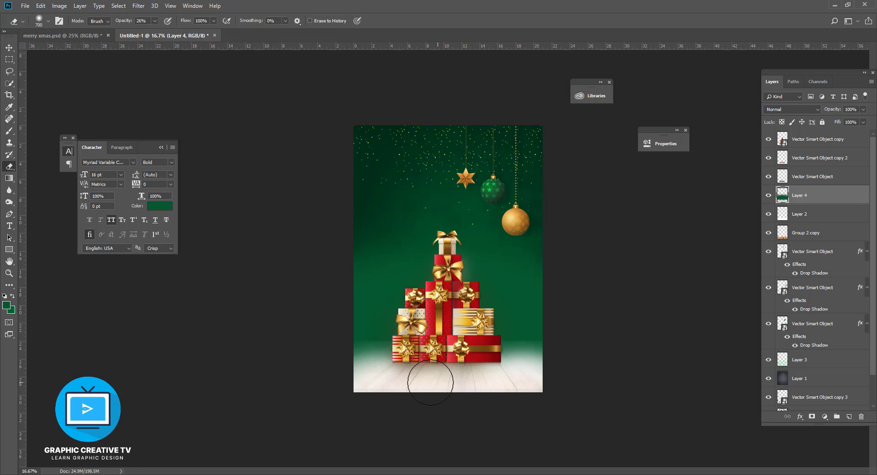
- Set the Brush to 600 px at 72% opacity and repaint green along the upper edge of the wooden floor
{"action": "left_click", "coordinate": [9, 131]}
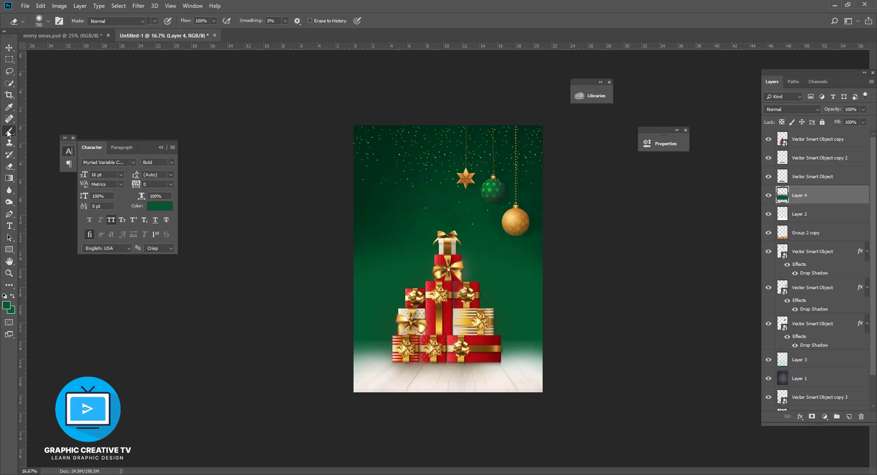
{"action": "key", "text": "bracketleft"}
{"action": "key", "text": "bracketleft"}
{"action": "key", "text": "bracketleft"}
{"action": "key", "text": "bracketleft"}
{"action": "key", "text": "bracketleft"}
{"action": "key", "text": "bracketleft"}
{"action": "key", "text": "bracketleft"}
{"action": "key", "text": "bracketleft"}
{"action": "key", "text": "bracketleft"}
{"action": "key", "text": "bracketleft"}
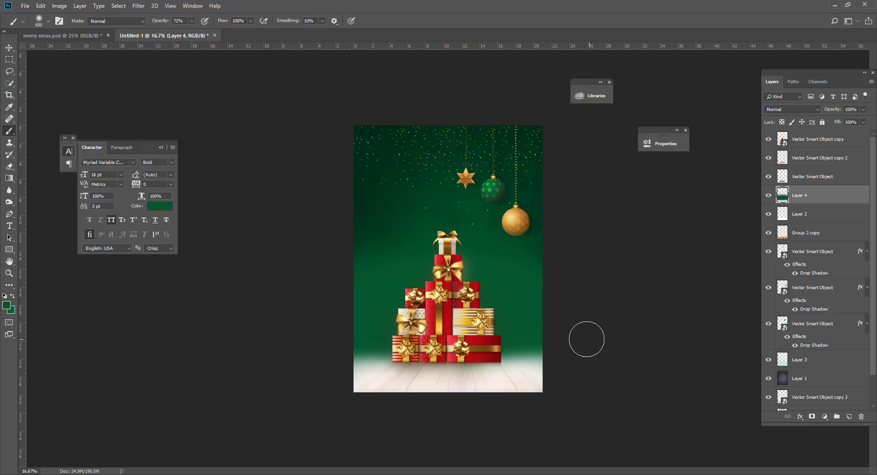
- Lightly erase the green over the floor with the Eraser at 6% opacity, reducing its size to 300 px
{"action": "left_click", "coordinate": [10, 166]}
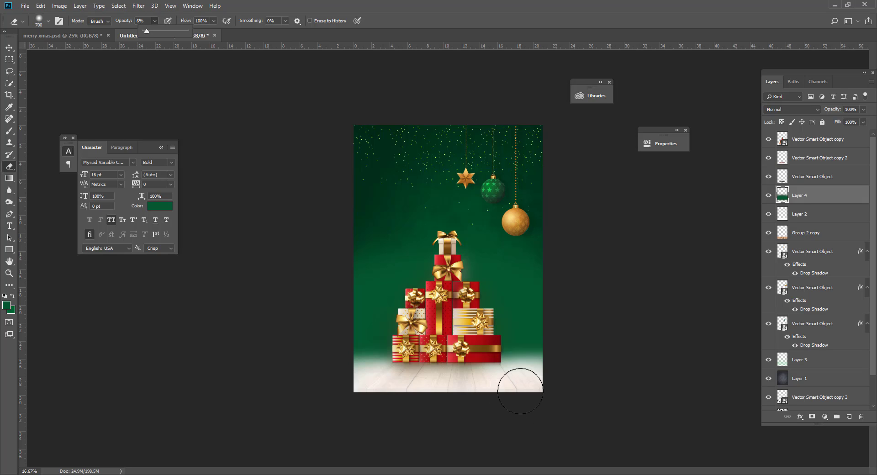
{"action": "key", "text": "bracketleft"}
{"action": "key", "text": "bracketleft"}
{"action": "key", "text": "bracketleft"}
{"action": "key", "text": "bracketleft"}
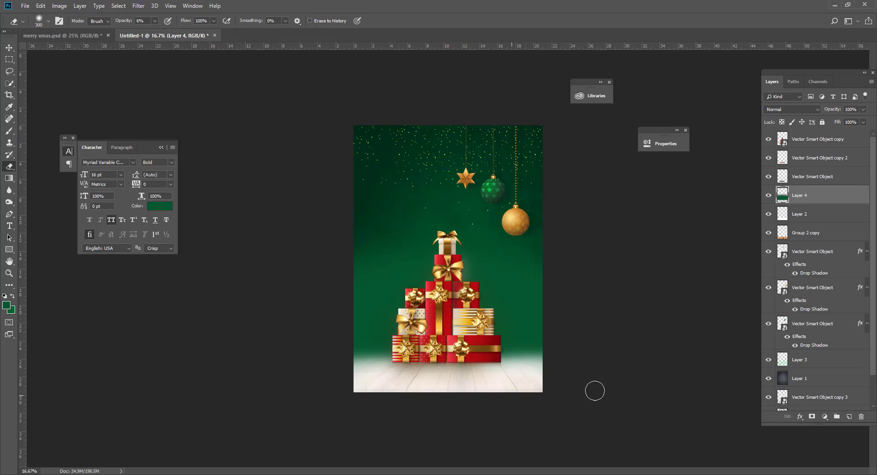
- Paint a soft green haze where the floor meets the background with the Brush at 28% opacity
{"action": "left_click", "coordinate": [9, 131]}
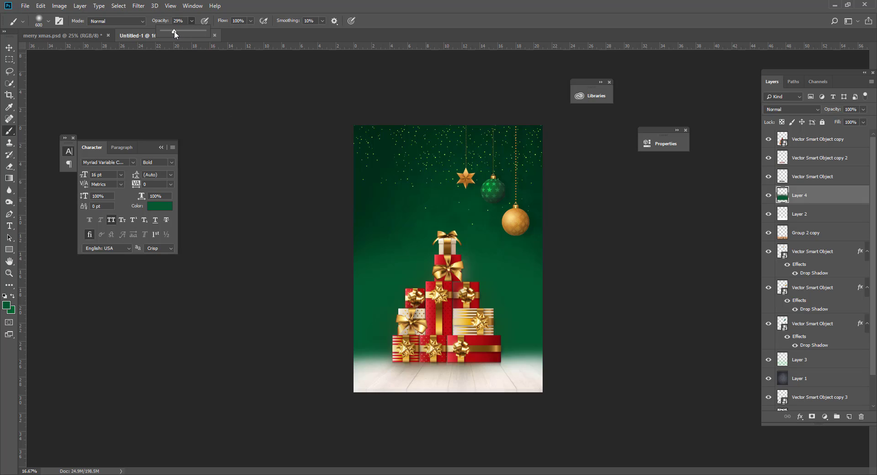
{"action": "mouse_move", "coordinate": [470, 341]}
{"action": "left_mouse_down"}
{"action": "mouse_move", "coordinate": [524, 358]}
{"action": "mouse_move", "coordinate": [475, 349]}
{"action": "mouse_move", "coordinate": [324, 351]}
{"action": "left_mouse_up"}
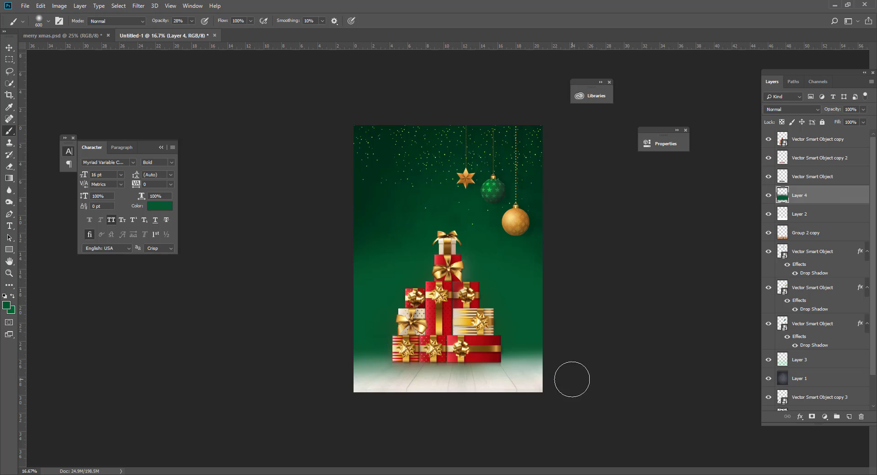
- Erase the green tint from the floor planks on Layer 4 with the Eraser at 29% opacity, enlarging it to 600 px
{"action": "left_click", "coordinate": [9, 166]}
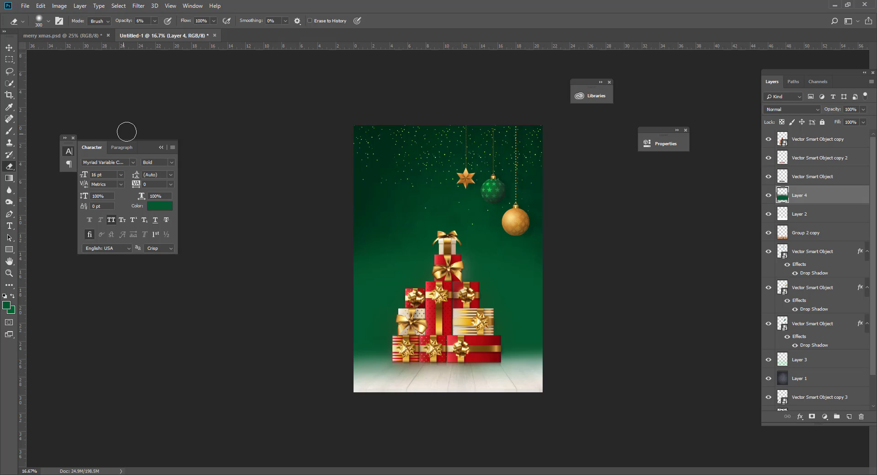
{"action": "left_click_drag", "start_coordinate": [156, 31], "coordinate": [164, 32]}
{"action": "mouse_move", "coordinate": [452, 380]}
{"action": "left_mouse_down"}
{"action": "mouse_move", "coordinate": [428, 379]}
{"action": "mouse_move", "coordinate": [462, 377]}
{"action": "mouse_move", "coordinate": [395, 370]}
{"action": "mouse_move", "coordinate": [411, 371]}
{"action": "mouse_move", "coordinate": [363, 379]}
{"action": "left_mouse_up"}
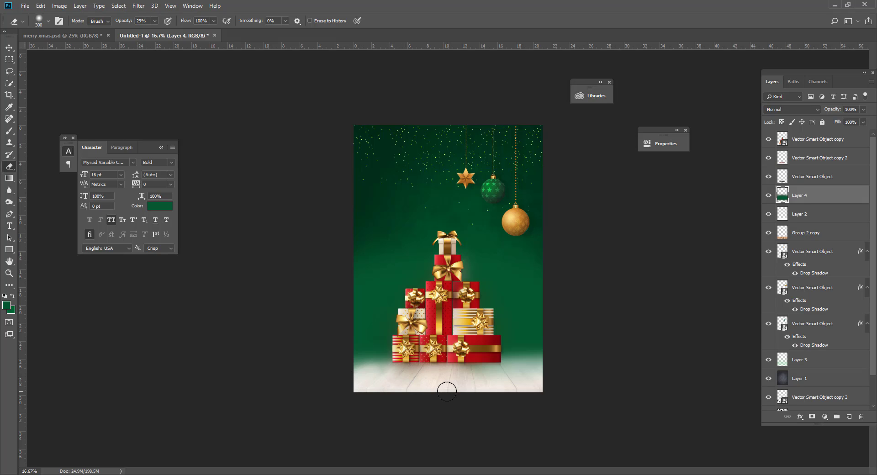
{"action": "mouse_move", "coordinate": [447, 391]}
{"action": "left_mouse_down"}
{"action": "mouse_move", "coordinate": [397, 366]}
{"action": "mouse_move", "coordinate": [359, 392]}
{"action": "left_mouse_up"}
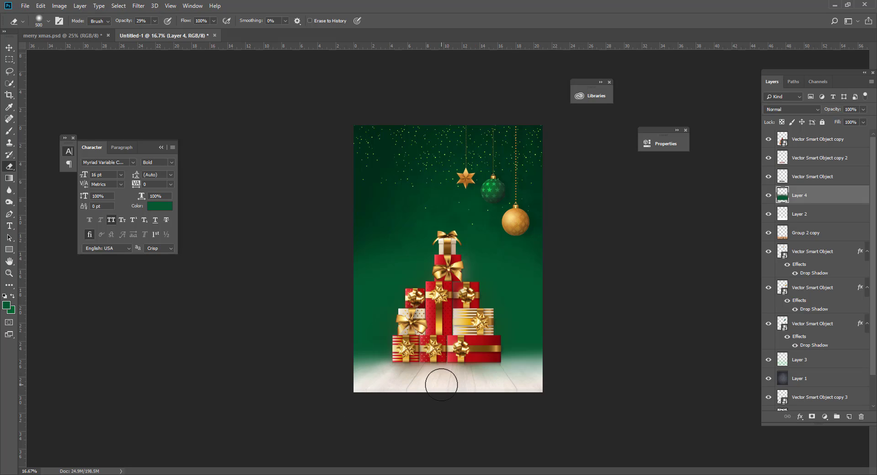
{"action": "key", "text": "bracketright"}
{"action": "key", "text": "bracketright"}
{"action": "key", "text": "bracketright"}
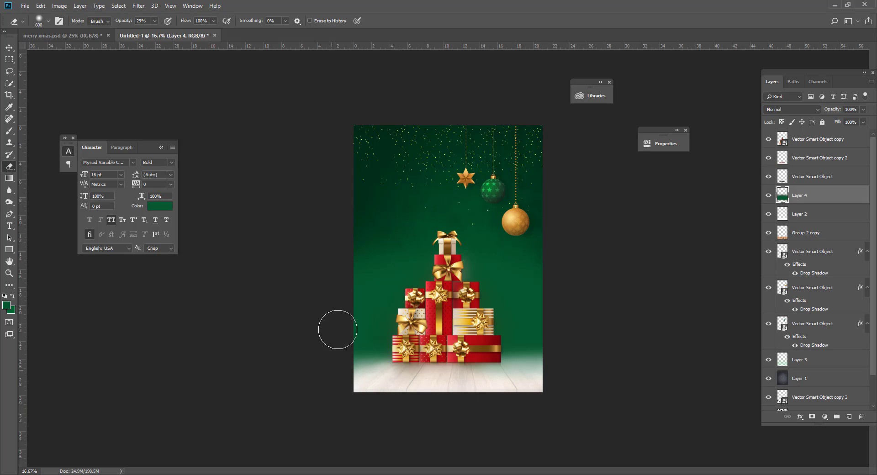
- Nudge the three hanging ornaments together slightly down and to the right with the Move tool, and deselect them
{"action": "left_click", "coordinate": [9, 48]}
{"action": "left_click", "coordinate": [62, 84]}
{"action": "left_click", "coordinate": [439, 305]}
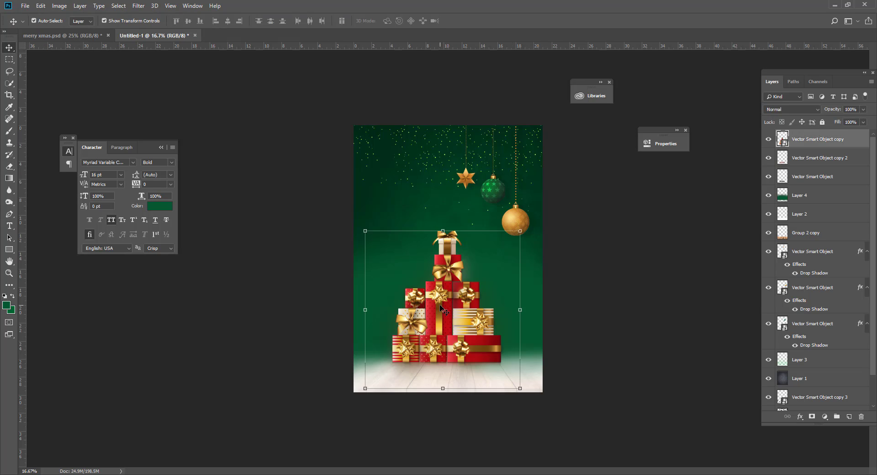
{"action": "left_click", "coordinate": [611, 317]}
{"action": "left_click", "coordinate": [521, 226]}
{"action": "left_click", "coordinate": [593, 295]}
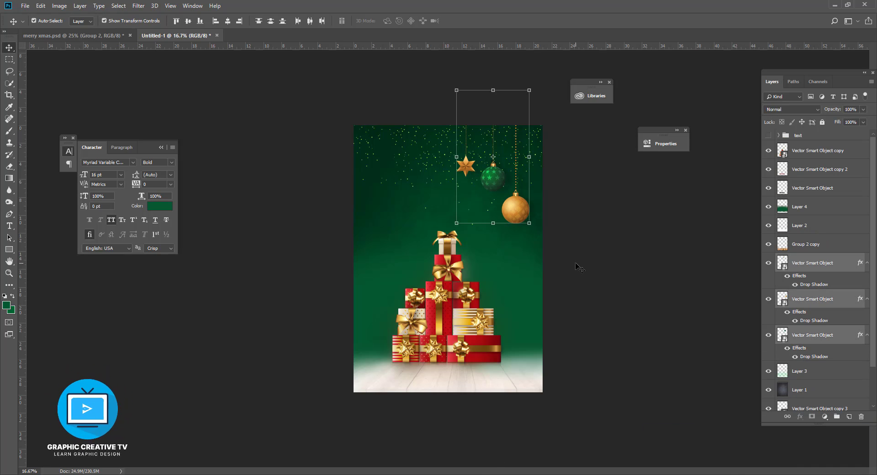
{"action": "key", "text": "shift+Down"}
{"action": "key", "text": "shift+Down"}
{"action": "key", "text": "shift+Down"}
{"action": "key", "text": "shift+Down"}
{"action": "key", "text": "shift+Down"}
{"action": "key", "text": "shift+Down"}
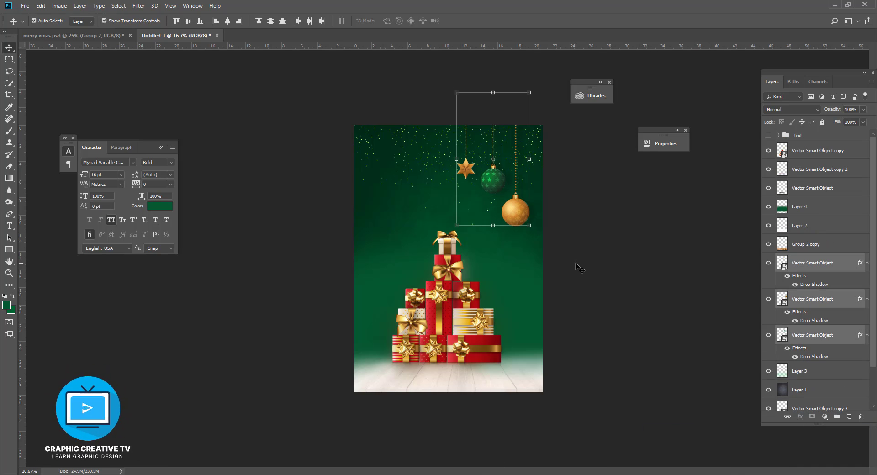
{"action": "key", "text": "shift+Right"}
{"action": "key", "text": "shift+Right"}
{"action": "key", "text": "shift+Right"}
{"action": "key", "text": "shift+Right"}
{"action": "key", "text": "shift+Right"}
{"action": "key", "text": "shift+Right"}
{"action": "key", "text": "shift+Right"}
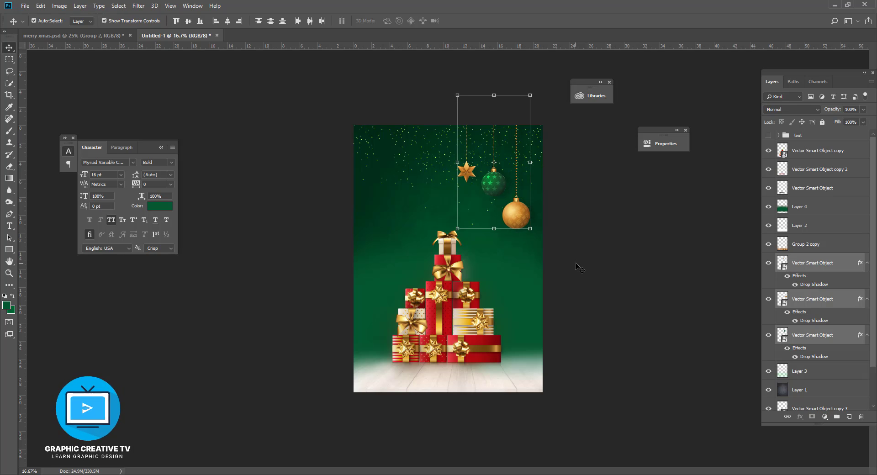
{"action": "left_click", "coordinate": [611, 266]}
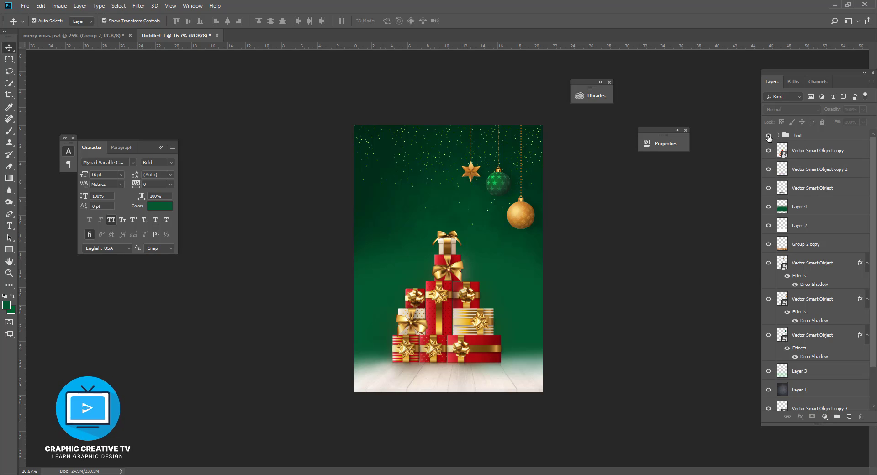
- Show the text group and draw a green rectangle of about 126 × 859 px at the poster's left edge beside the text
{"action": "left_click", "coordinate": [768, 136]}
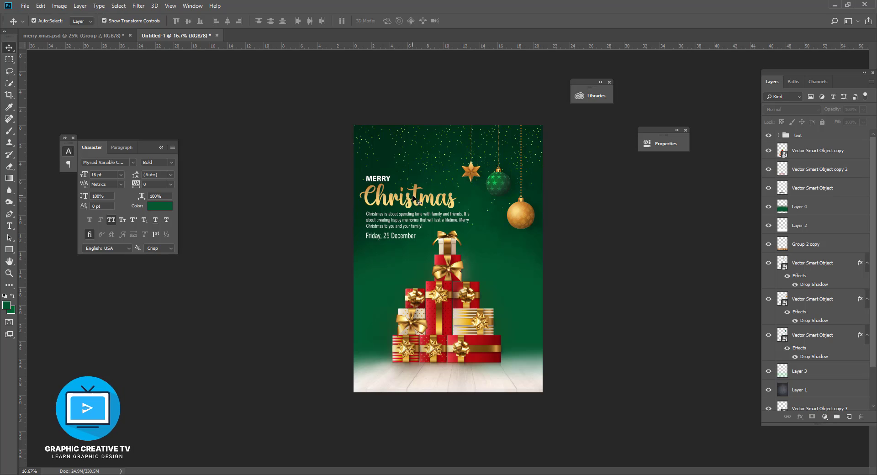
{"action": "left_click", "coordinate": [8, 250]}
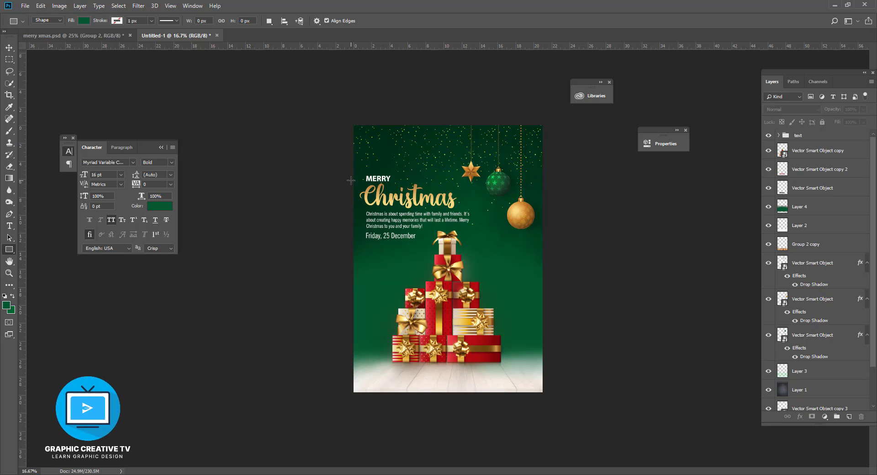
{"action": "left_click_drag", "start_coordinate": [353, 173], "coordinate": [361, 238]}
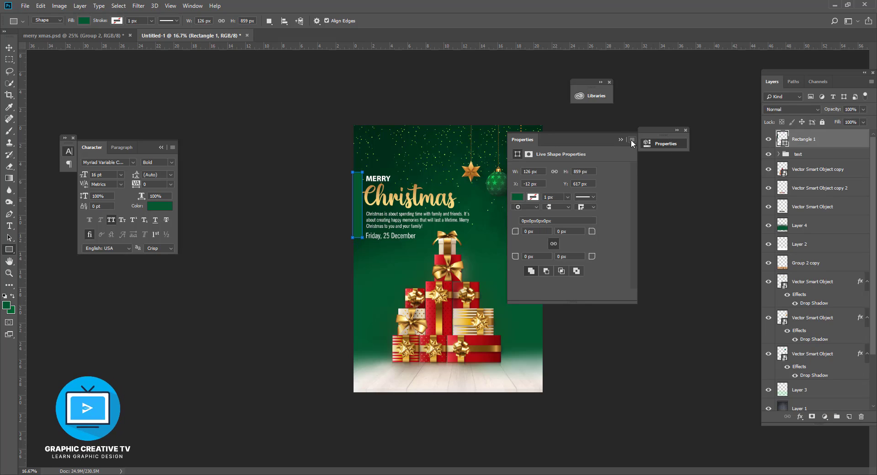
- Expand the text group and copy the Christmas lettering's Gradient Overlay effect onto the Rectangle 1 layer
{"action": "left_click", "coordinate": [804, 175]}
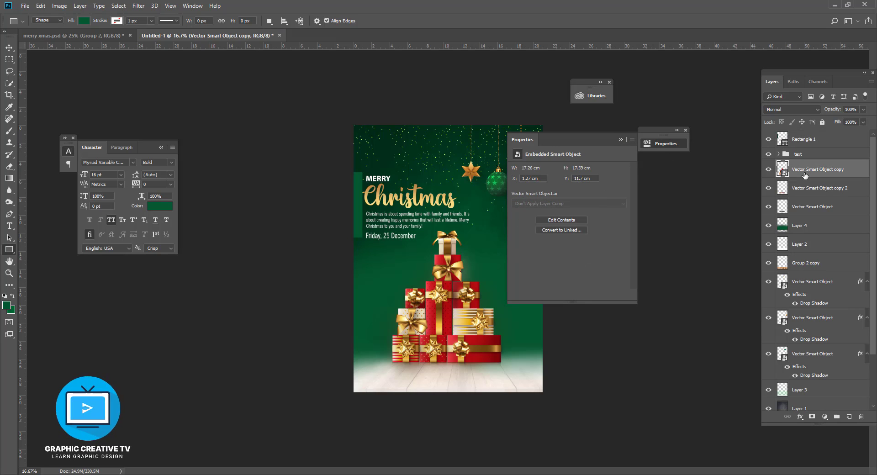
{"action": "left_click", "coordinate": [783, 156]}
{"action": "left_click", "coordinate": [779, 155]}
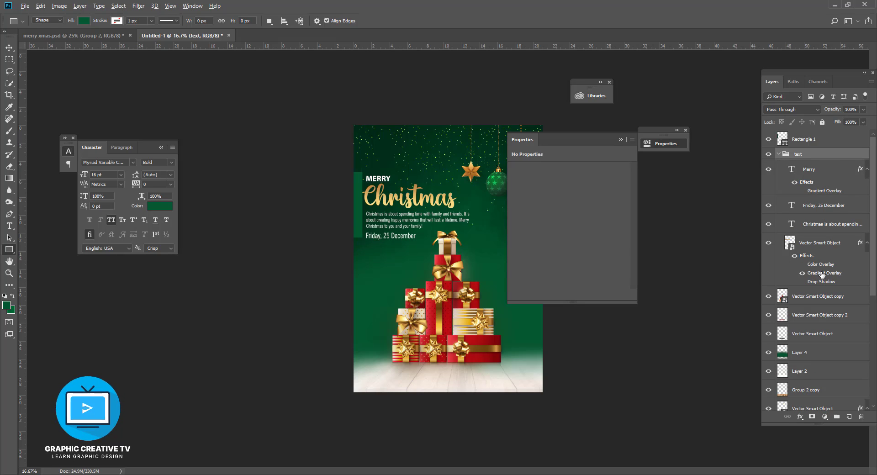
{"action": "left_click_drag", "start_coordinate": [821, 274], "coordinate": [808, 139]}
{"action": "left_click", "coordinate": [690, 273]}
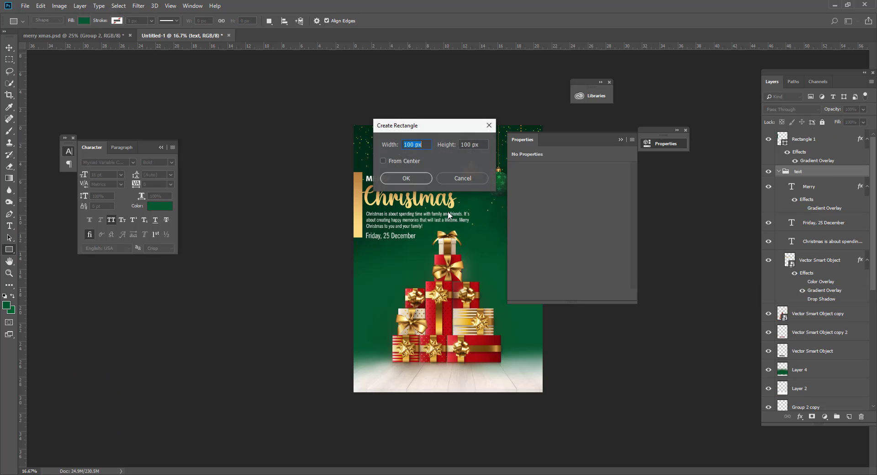
{"action": "left_click", "coordinate": [462, 180]}
- Set Rectangle 1's Gradient Overlay to the Linear style at an angle of 0° and apply it
{"action": "double_click", "coordinate": [817, 161]}
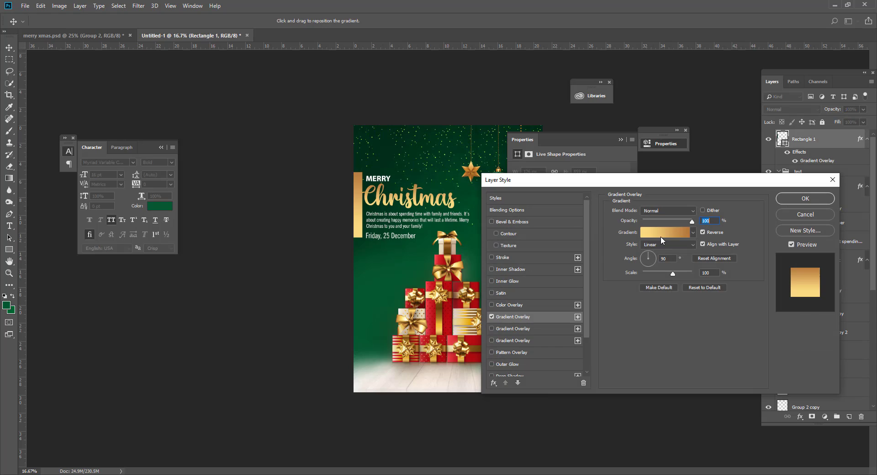
{"action": "left_click", "coordinate": [660, 248]}
{"action": "left_click", "coordinate": [652, 263]}
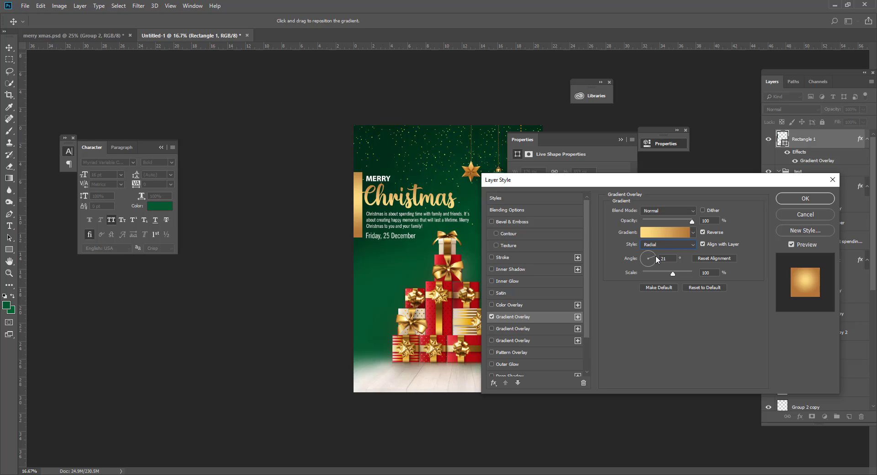
{"action": "left_click", "coordinate": [662, 258]}
{"action": "type", "text": "0"}
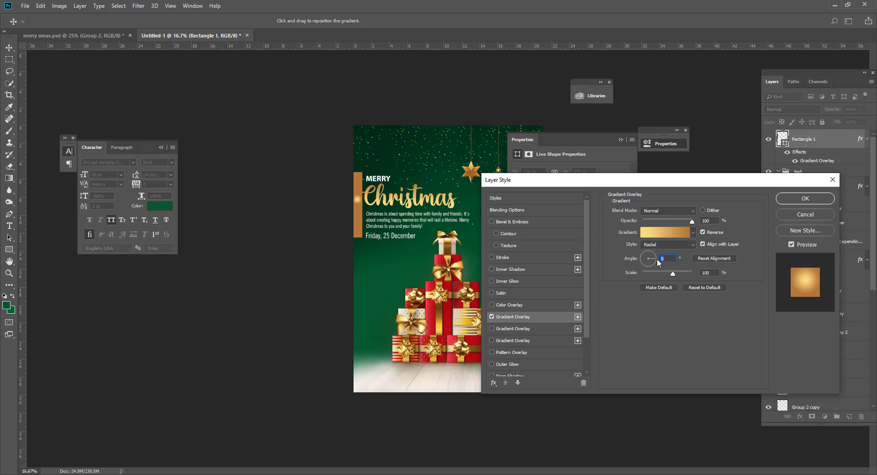
{"action": "left_click", "coordinate": [661, 244]}
{"action": "left_click", "coordinate": [652, 255]}
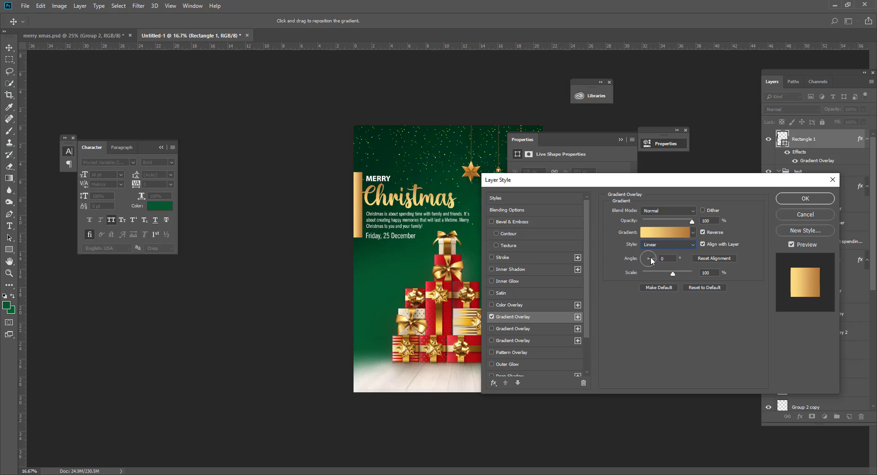
{"action": "left_click", "coordinate": [648, 257]}
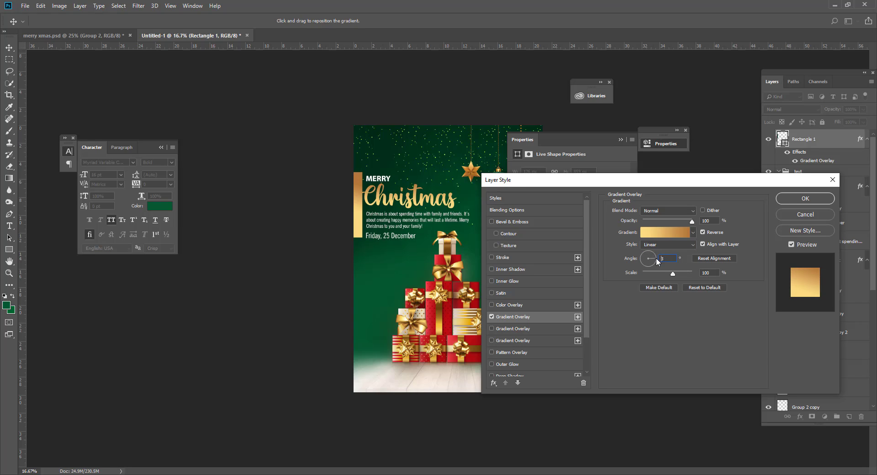
{"action": "left_click", "coordinate": [798, 201]}
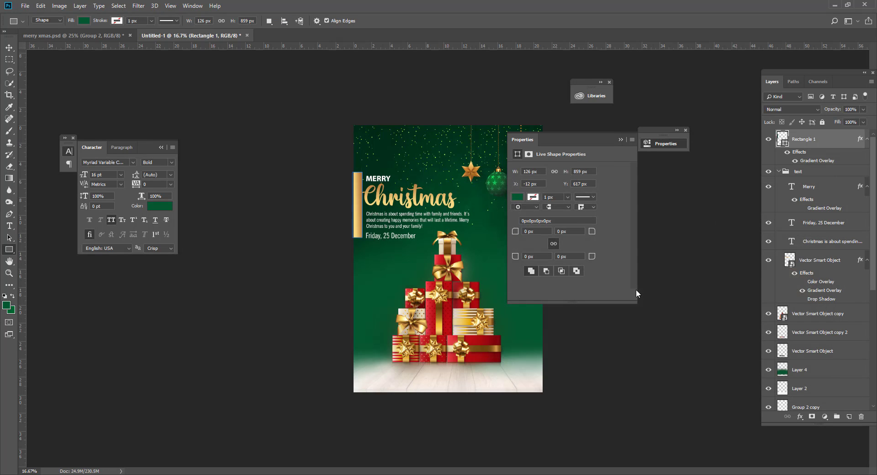
- Select the gold rectangle beside the text and move it slightly down to Y 629 px
{"action": "left_click", "coordinate": [380, 236]}
{"action": "left_click", "coordinate": [461, 180]}
{"action": "left_click", "coordinate": [9, 47]}
{"action": "left_click", "coordinate": [351, 243]}
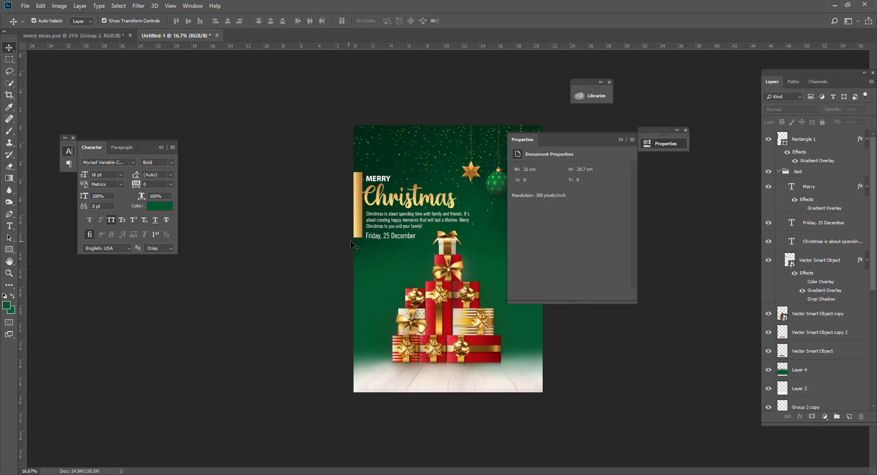
{"action": "left_click", "coordinate": [357, 230]}
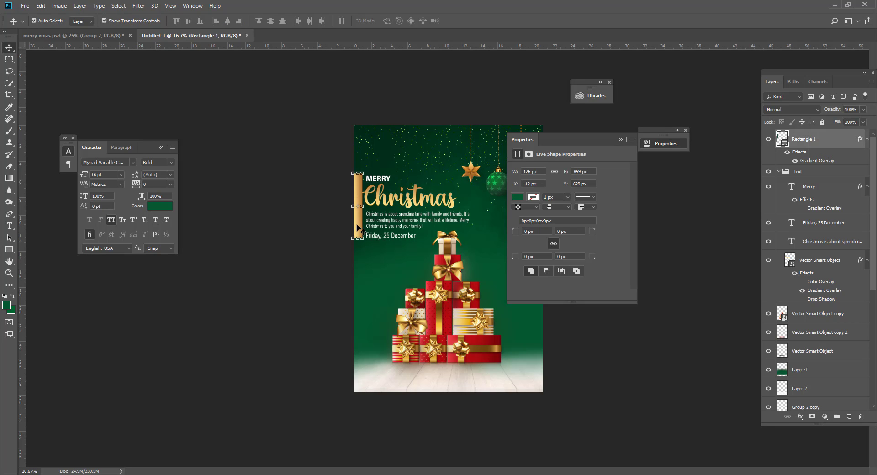
- Move the text group about 90 px to the right, away from the gold bar
{"action": "left_click", "coordinate": [812, 172]}
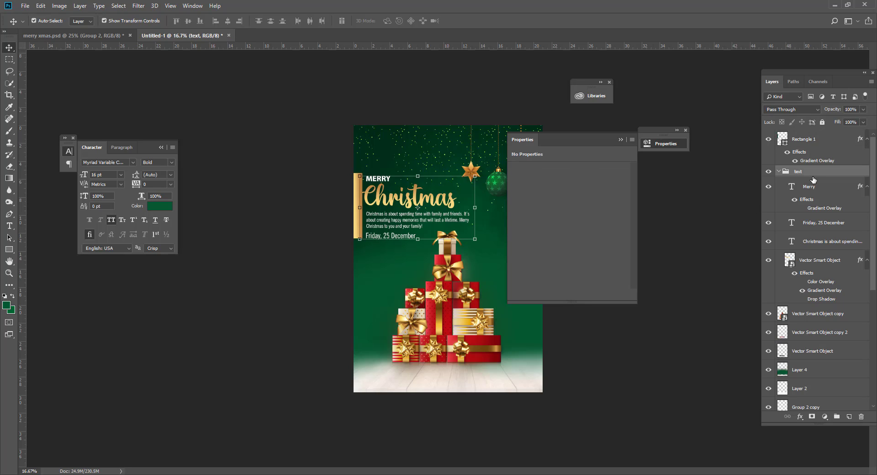
{"action": "key", "text": "shift+Right"}
{"action": "key", "text": "shift+Right"}
{"action": "key", "text": "shift+Right"}
{"action": "key", "text": "shift+Right"}
{"action": "key", "text": "shift+Right"}
{"action": "key", "text": "shift+Right"}
{"action": "key", "text": "shift+Right"}
{"action": "key", "text": "shift+Right"}
{"action": "key", "text": "shift+Right"}
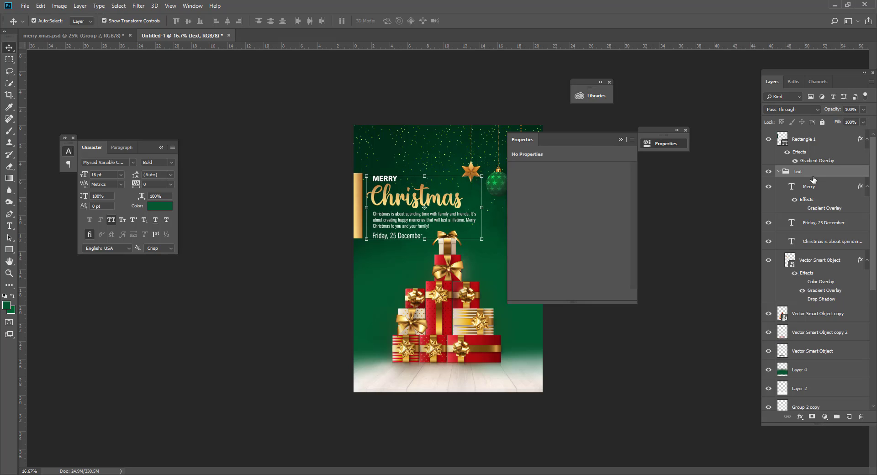
{"action": "left_click", "coordinate": [674, 412]}
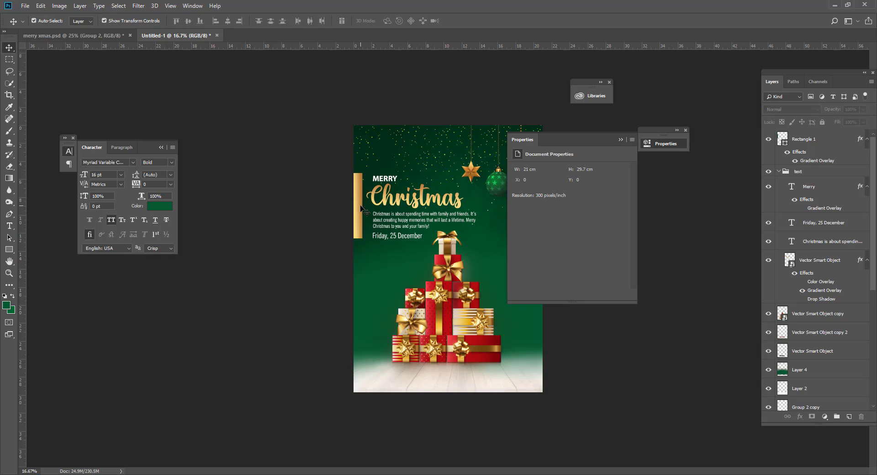
- Select the gold bar together with the text group and move both up so the bar sits at Y 559 px
{"action": "left_click", "coordinate": [361, 208]}
{"action": "left_click", "coordinate": [819, 171], "text": "shift"}
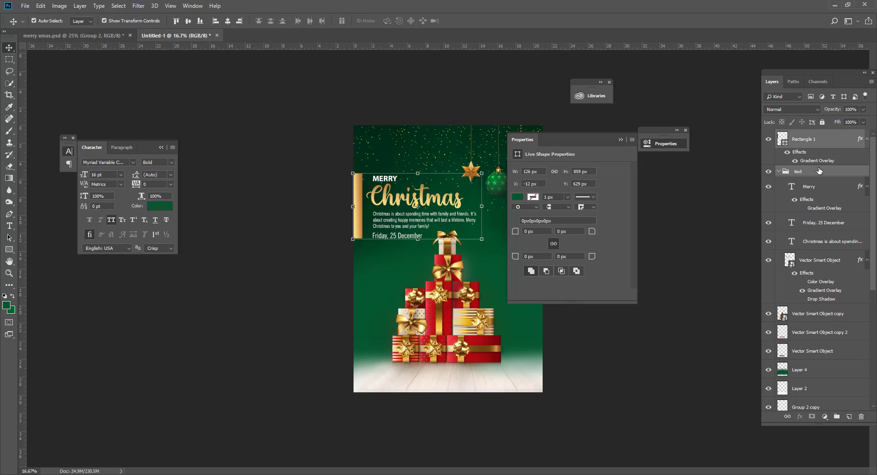
{"action": "key", "text": "shift+Up"}
{"action": "key", "text": "shift+Up"}
{"action": "key", "text": "shift+Up"}
{"action": "key", "text": "shift+Up"}
{"action": "key", "text": "shift+Up"}
{"action": "key", "text": "shift+Up"}
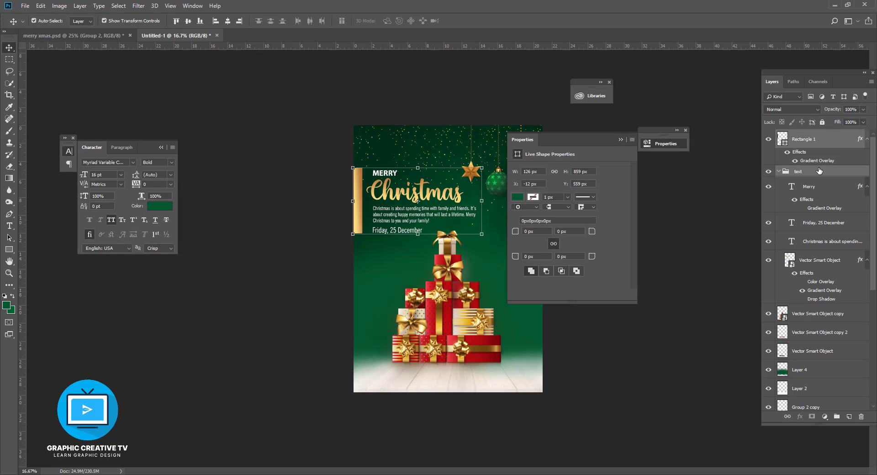
{"action": "left_click", "coordinate": [640, 349]}
- Select the gold star, green ball and gold ball ornaments together and move them up about 200 px
{"action": "left_click", "coordinate": [499, 184]}
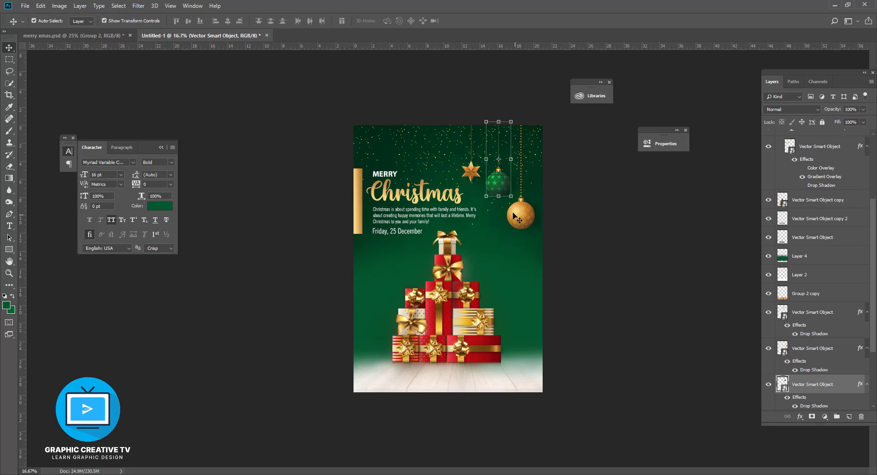
{"action": "left_click", "coordinate": [519, 216], "text": "shift"}
{"action": "left_click", "coordinate": [472, 171], "text": "shift"}
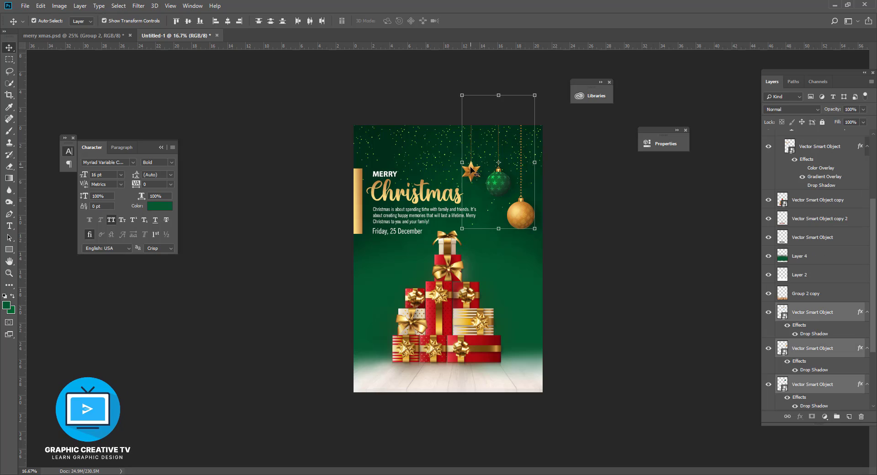
{"action": "key", "text": "shift+Up"}
{"action": "key", "text": "shift+Up"}
{"action": "key", "text": "shift+Up"}
{"action": "key", "text": "shift+Up"}
{"action": "key", "text": "shift+Up"}
{"action": "key", "text": "shift+Up"}
{"action": "key", "text": "shift+Up"}
{"action": "key", "text": "shift+Up"}
{"action": "key", "text": "shift+Up"}
{"action": "key", "text": "shift+Up"}
{"action": "key", "text": "shift+Up"}
{"action": "key", "text": "shift+Up"}
{"action": "key", "text": "shift+Up"}
{"action": "key", "text": "shift+Up"}
{"action": "key", "text": "shift+Up"}
{"action": "key", "text": "shift+Up"}
{"action": "key", "text": "shift+Up"}
{"action": "key", "text": "shift+Up"}
{"action": "key", "text": "shift+Up"}
{"action": "key", "text": "shift+Up"}
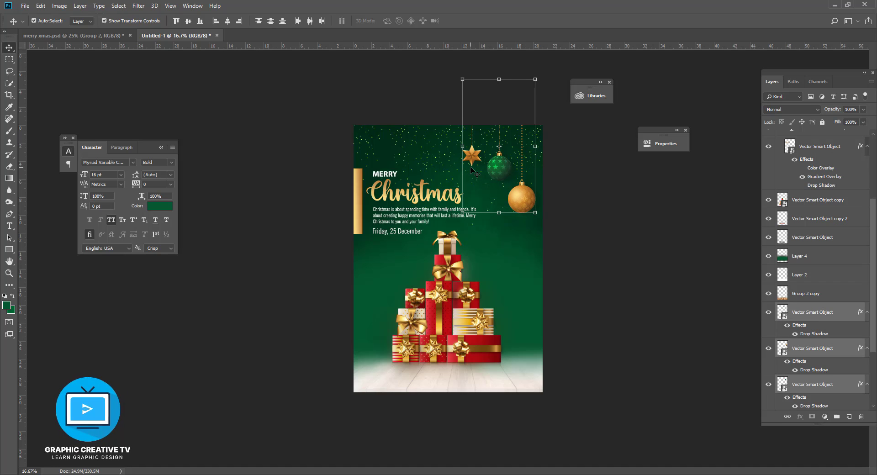
{"action": "left_click", "coordinate": [554, 288]}
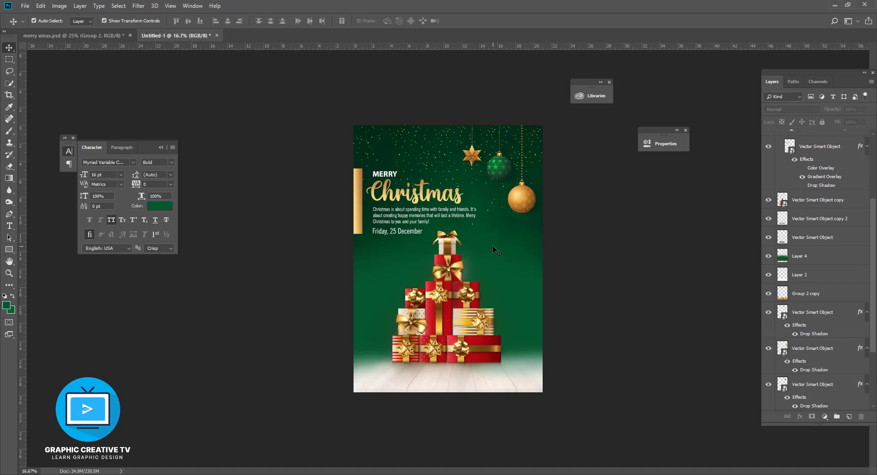
- Select the gift stack with the two smart object layers beneath it and move them down about 140 px
{"action": "left_click", "coordinate": [465, 328]}
{"action": "left_click", "coordinate": [816, 219], "text": "shift"}
{"action": "left_click", "coordinate": [808, 236], "text": "shift"}
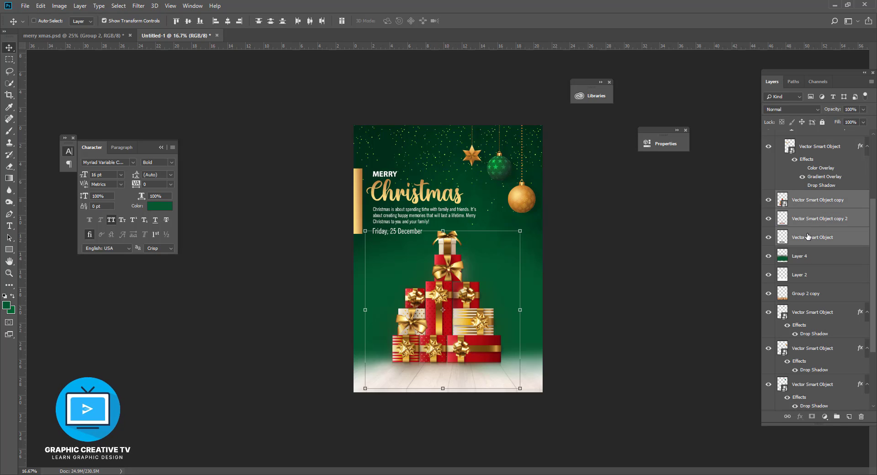
{"action": "key", "text": "shift+Down"}
{"action": "key", "text": "shift+Down"}
{"action": "key", "text": "shift+Down"}
{"action": "key", "text": "shift+Down"}
{"action": "key", "text": "shift+Down"}
{"action": "key", "text": "shift+Down"}
{"action": "key", "text": "shift+Down"}
{"action": "key", "text": "shift+Down"}
{"action": "key", "text": "shift+Down"}
{"action": "key", "text": "shift+Down"}
{"action": "key", "text": "shift+Down"}
{"action": "key", "text": "shift+Down"}
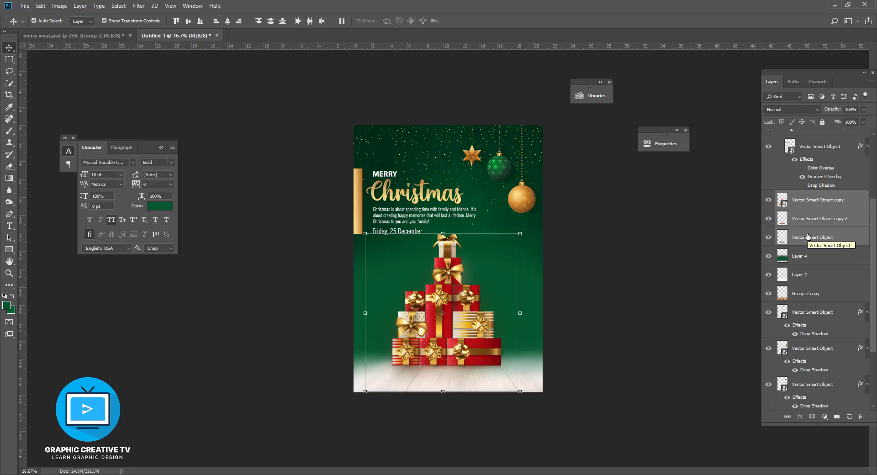
{"action": "key", "text": "shift+Down"}
{"action": "key", "text": "shift+Down"}
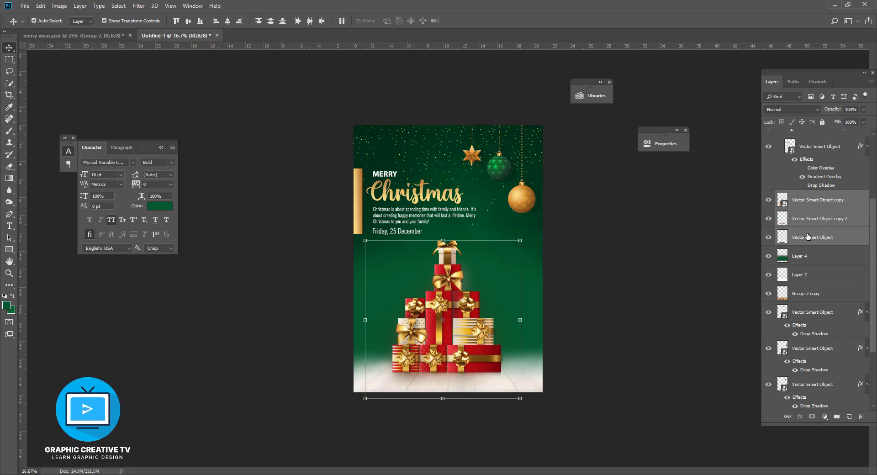
{"action": "left_click", "coordinate": [703, 273]}
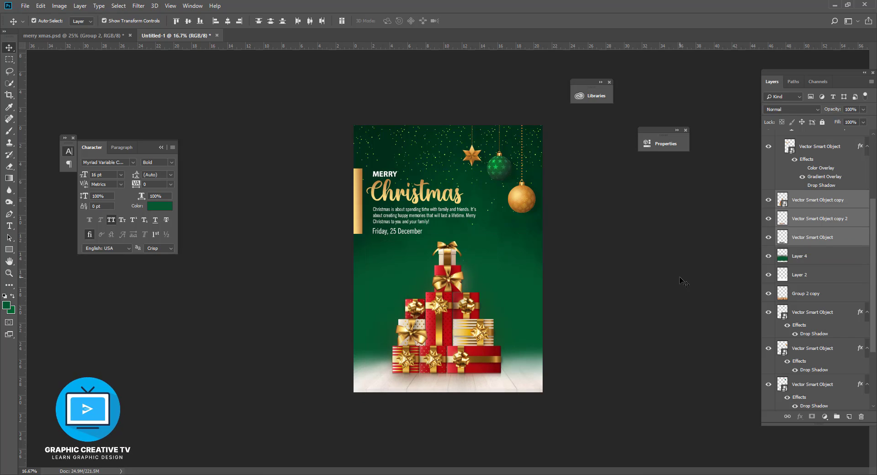
- Move the confetti layer Vector Smart Object copy 3 in the layer order to directly above Layer 4
{"action": "left_click", "coordinate": [801, 275]}
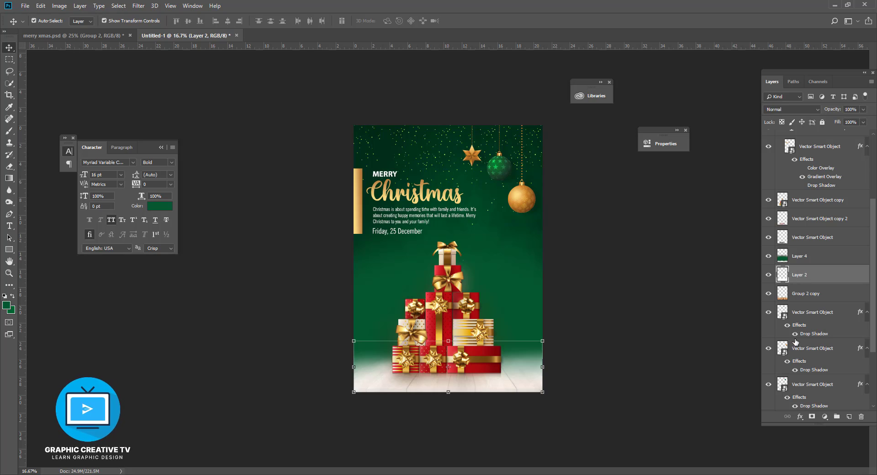
{"action": "left_click", "coordinate": [802, 315]}
{"action": "scroll", "coordinate": [802, 315], "scroll_direction": "down", "scroll_amount": 3}
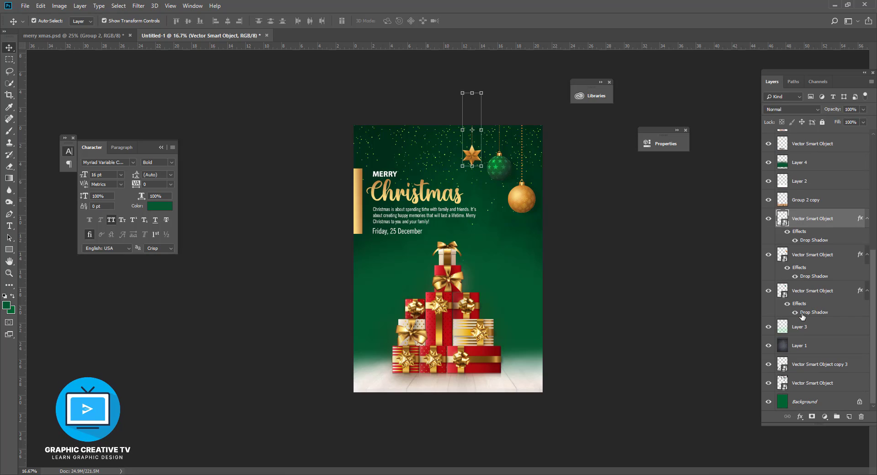
{"action": "left_click", "coordinate": [797, 363]}
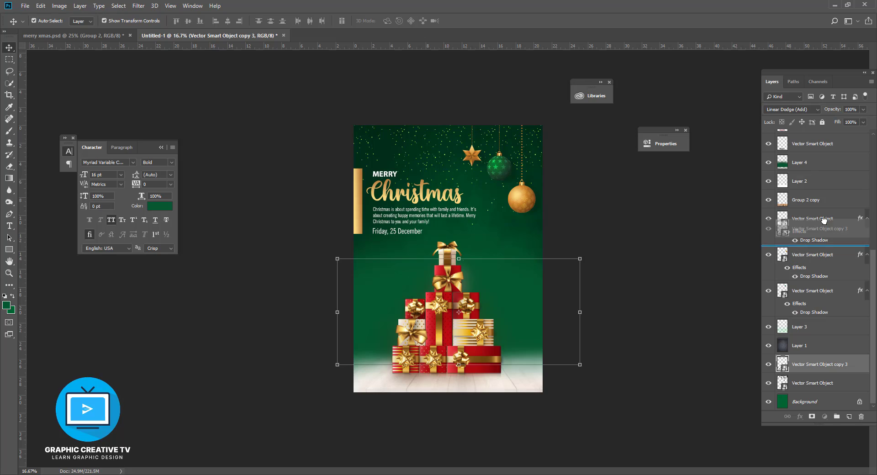
{"action": "left_click", "coordinate": [842, 167], "text": "ctrl"}
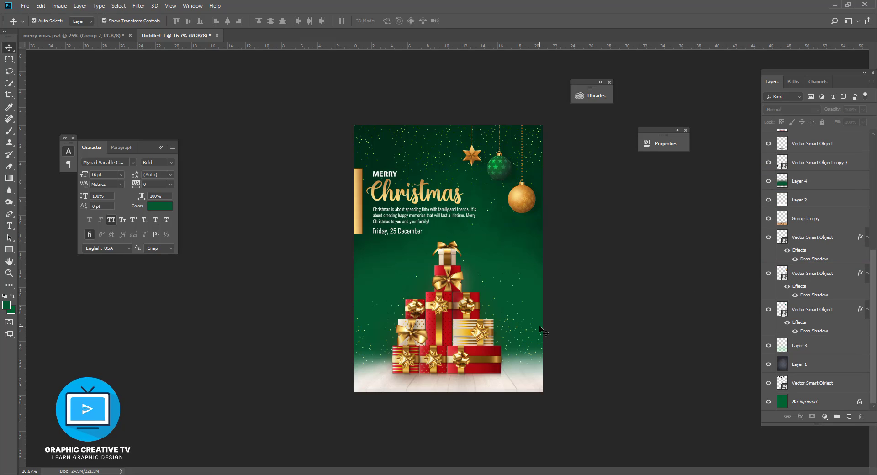
- Select the Vector Smart Object copy 3 confetti layer and move it slightly up on the poster
{"action": "left_click", "coordinate": [841, 170]}
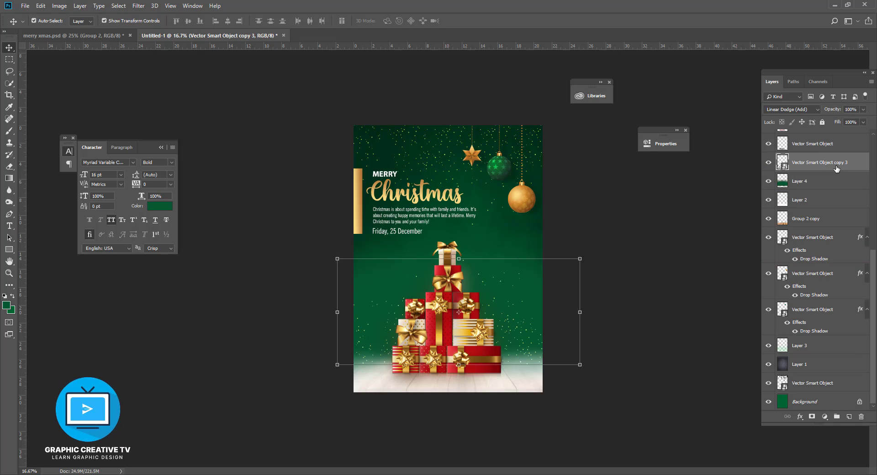
{"action": "key", "text": "shift+Up"}
{"action": "key", "text": "shift+Up"}
{"action": "key", "text": "shift+Up"}
{"action": "key", "text": "shift+Up"}
{"action": "key", "text": "shift+Up"}
{"action": "key", "text": "shift+Up"}
{"action": "key", "text": "shift+Up"}
{"action": "key", "text": "shift+Up"}
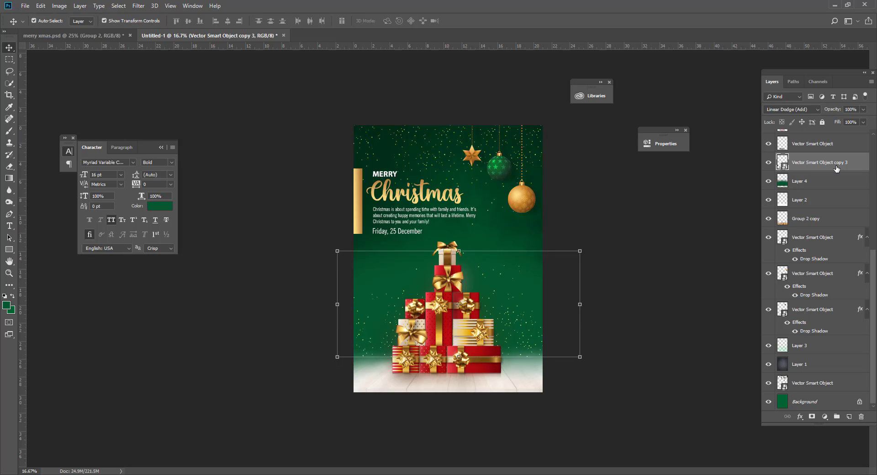
- Lower the opacity of the confetti layer behind the gifts to about 29%
{"action": "left_click", "coordinate": [863, 122]}
{"action": "left_click_drag", "start_coordinate": [862, 121], "coordinate": [837, 123]}
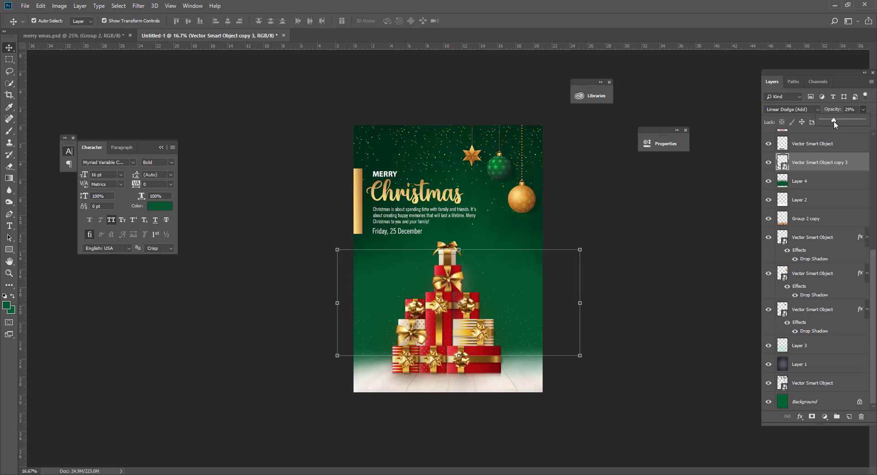
{"action": "left_click", "coordinate": [671, 336]}
- Move the Layer 1 overlay in the layer order to between Layer 4 and Layer 2
{"action": "left_click", "coordinate": [532, 277]}
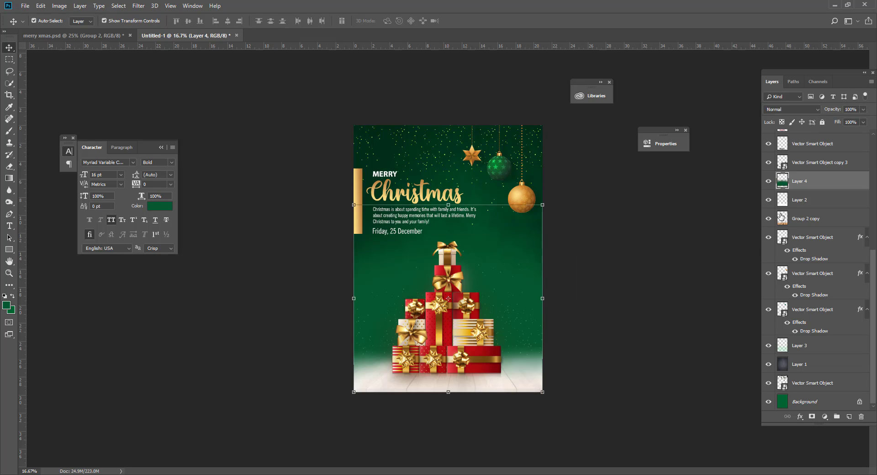
{"action": "left_click_drag", "start_coordinate": [800, 364], "coordinate": [820, 201]}
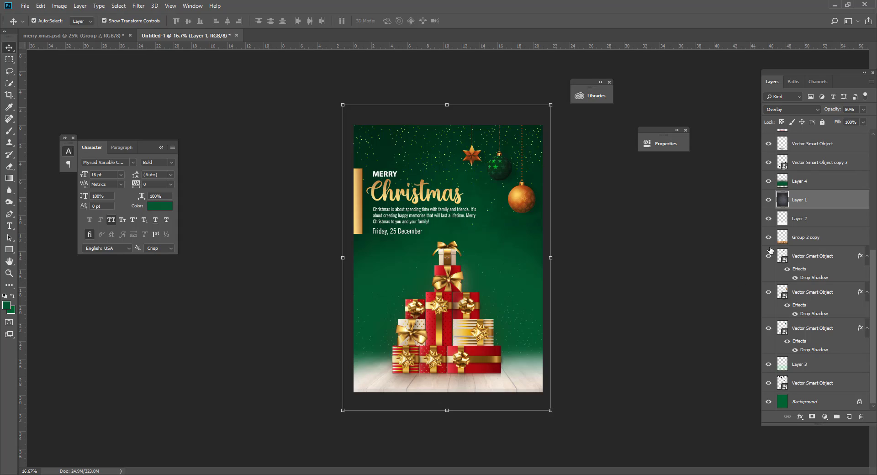
{"action": "left_click", "coordinate": [699, 308]}
{"action": "left_click", "coordinate": [532, 271]}
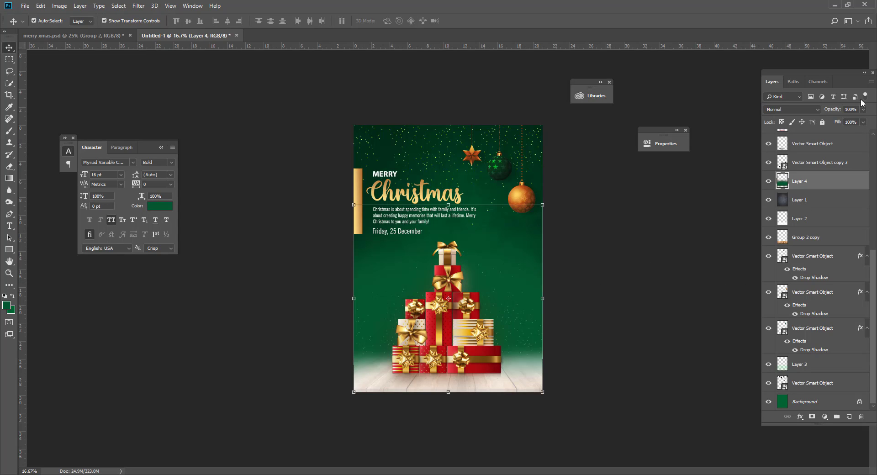
{"action": "left_click", "coordinate": [659, 318]}
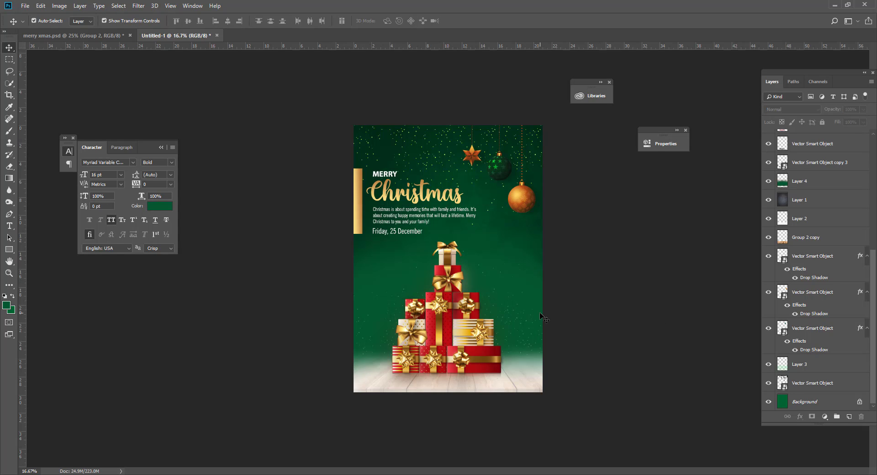
- Set the opacity of the Vector Smart Object copy 3 confetti layer to about 47%
{"action": "left_click", "coordinate": [806, 181]}
{"action": "left_click", "coordinate": [818, 162]}
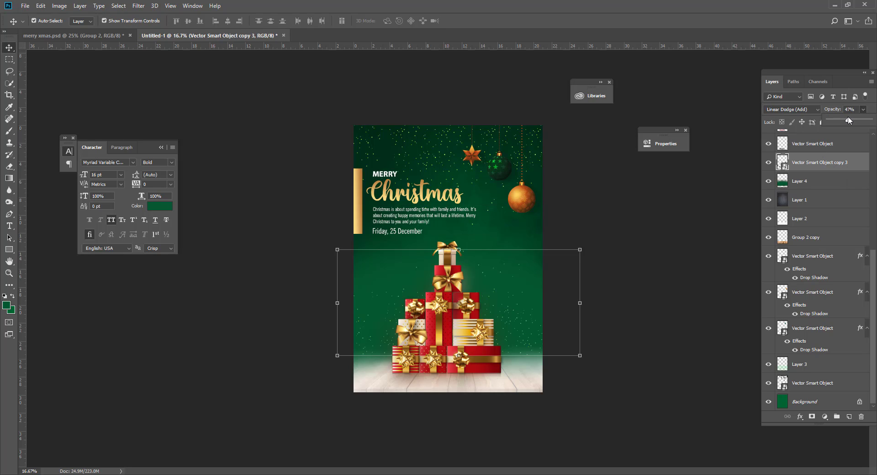
{"action": "left_click", "coordinate": [698, 325]}
- Create a new layer directly above Vector Smart Object copy 2, behind the gift stack
{"action": "left_click", "coordinate": [433, 312]}
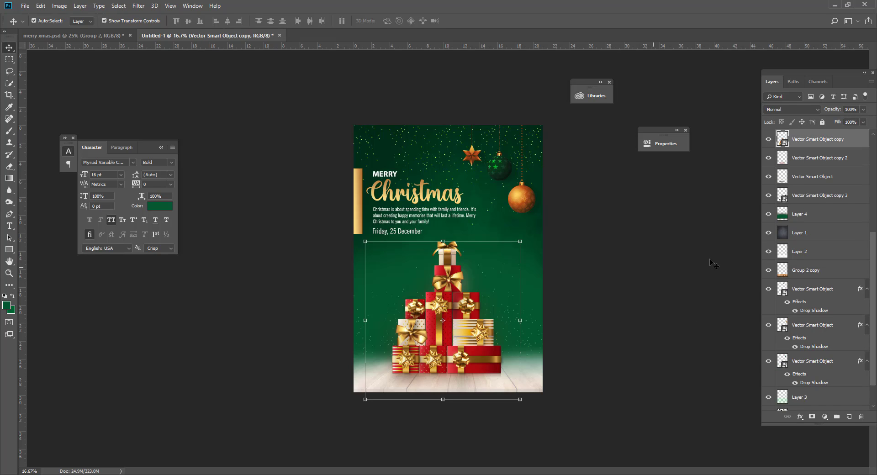
{"action": "left_click", "coordinate": [793, 159]}
{"action": "key", "text": "ctrl+shift+n"}
{"action": "key", "text": "Return"}
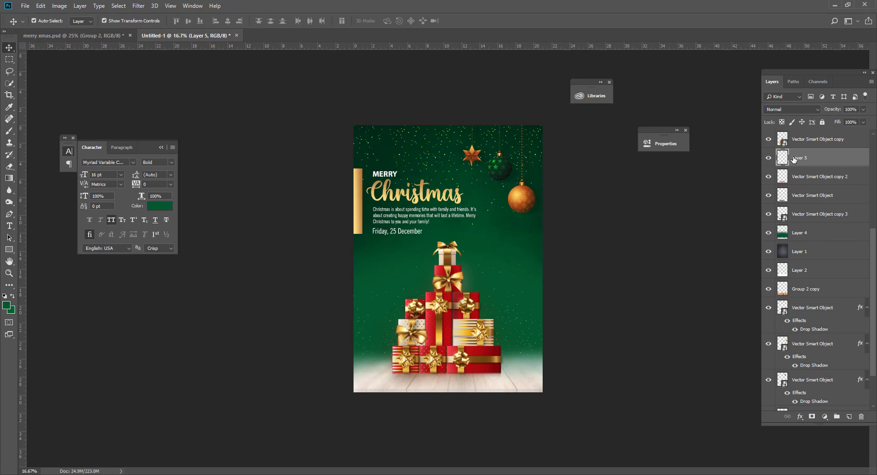
- Choose the Brush tool and set the foreground colour to bright green #31d285
{"action": "left_click", "coordinate": [9, 130]}
{"action": "left_click", "coordinate": [10, 309]}
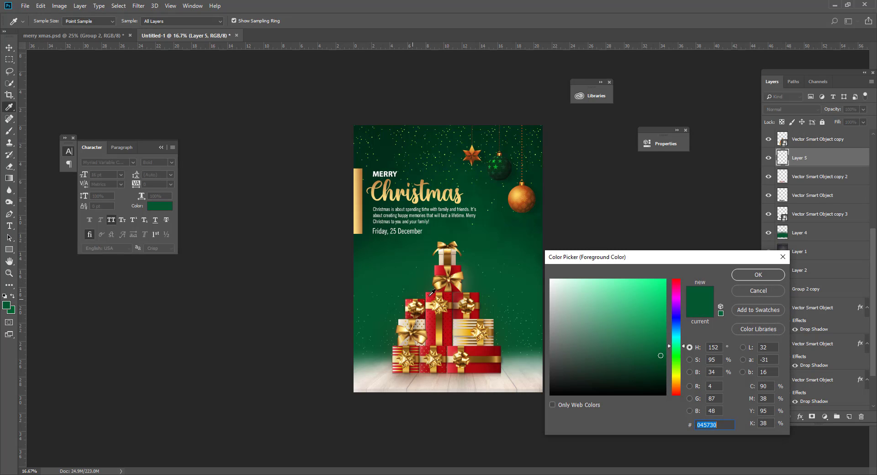
{"action": "left_click", "coordinate": [655, 291]}
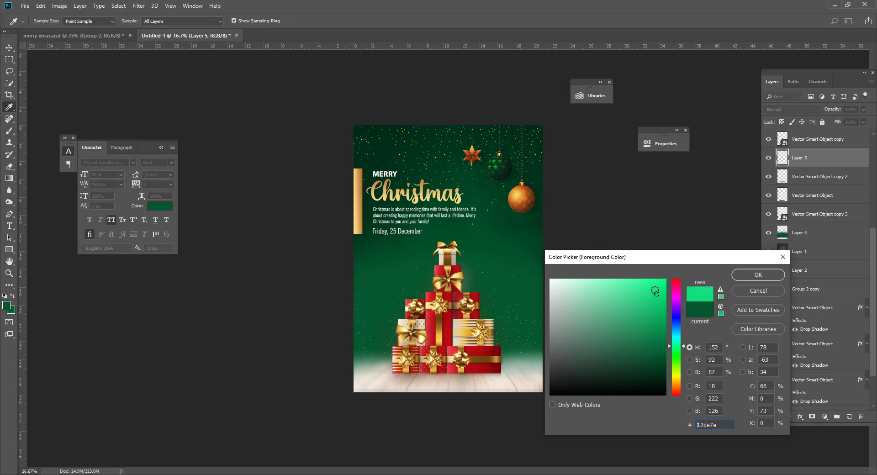
{"action": "left_click", "coordinate": [481, 280]}
{"action": "left_click", "coordinate": [639, 298]}
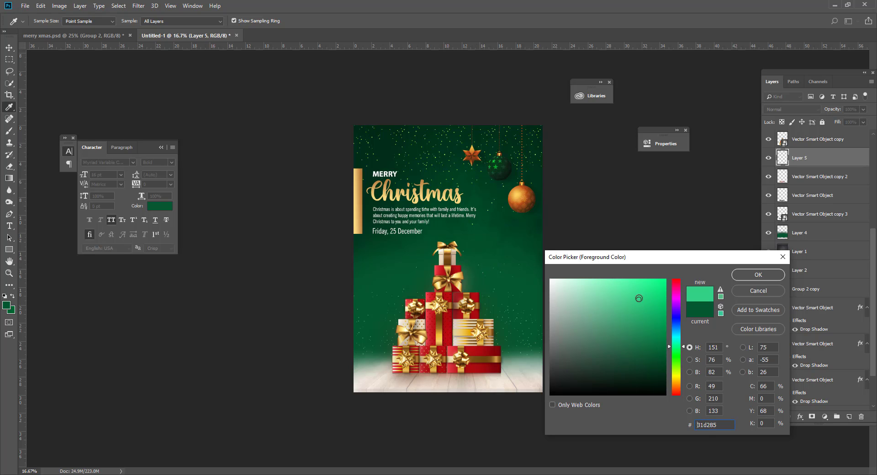
{"action": "left_click", "coordinate": [757, 283]}
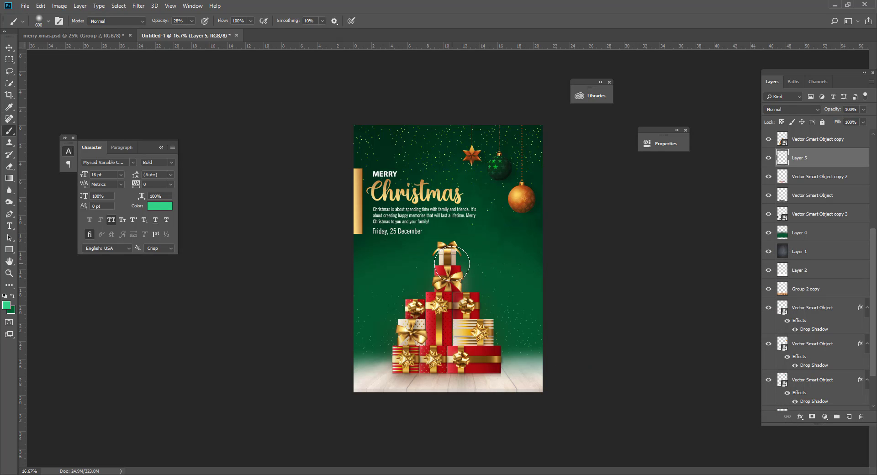
- Enlarge the brush to 2100 px and paint a soft green glow behind the upper gifts on Layer 5
{"action": "key", "text": "bracketright"}
{"action": "key", "text": "bracketright"}
{"action": "key", "text": "bracketright"}
{"action": "key", "text": "bracketright"}
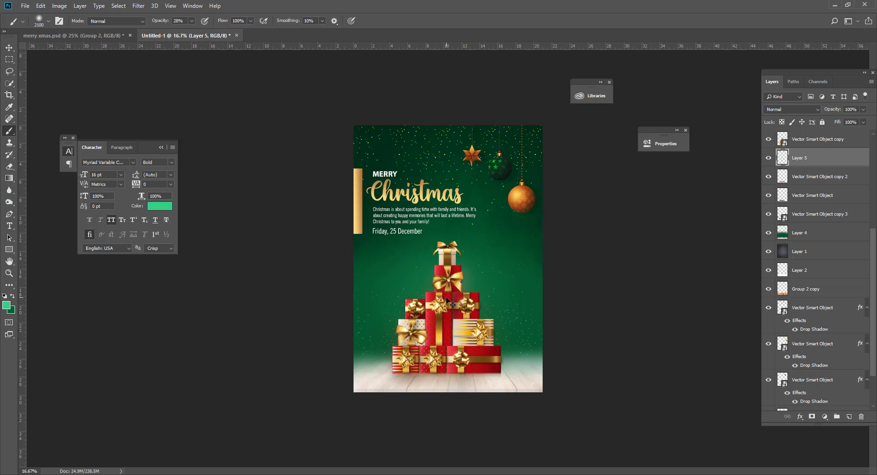
{"action": "left_click", "coordinate": [450, 268]}
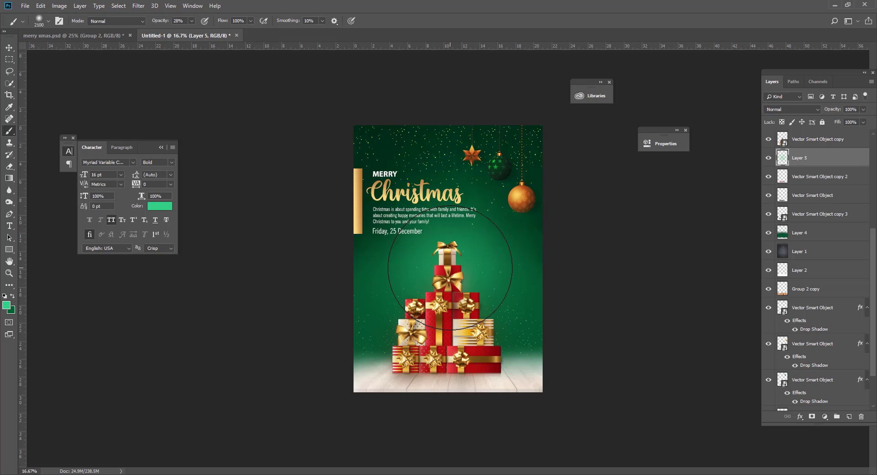
{"action": "left_click", "coordinate": [449, 271]}
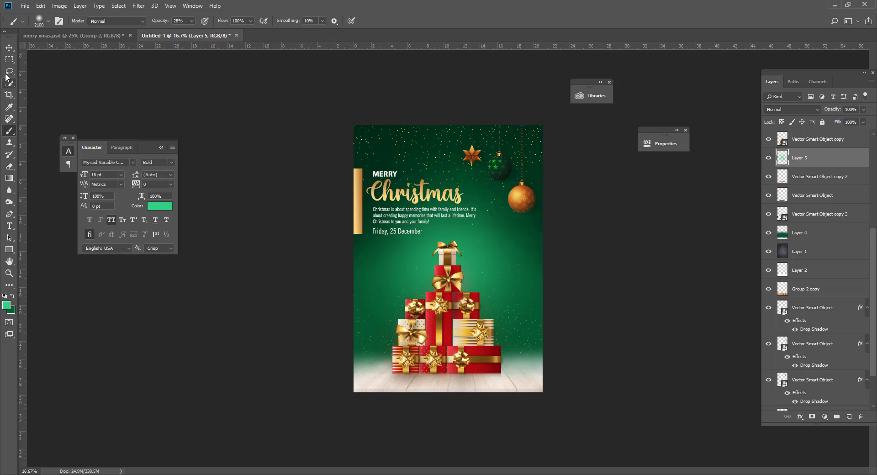
- Move the text group and the gold Rectangle 1 bar upward together, finishing with a slight downward adjustment
{"action": "left_click", "coordinate": [9, 47]}
{"action": "left_click", "coordinate": [429, 224]}
{"action": "left_click", "coordinate": [450, 218]}
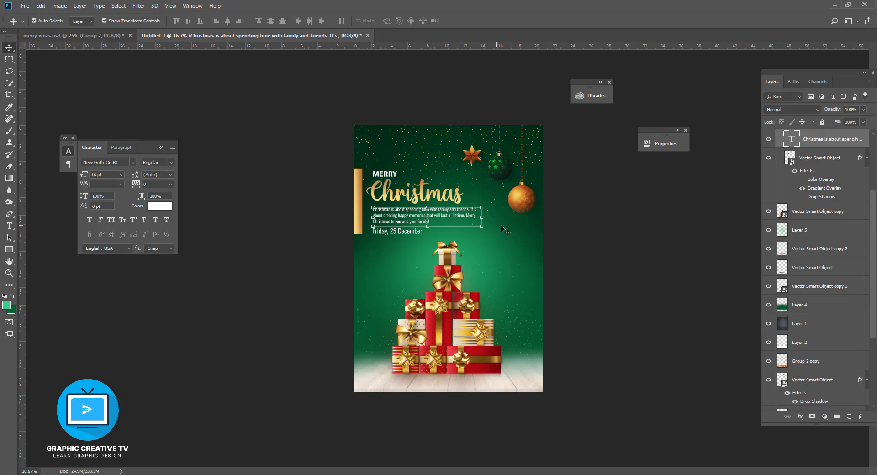
{"action": "scroll", "coordinate": [789, 159], "scroll_direction": "up", "scroll_amount": 3}
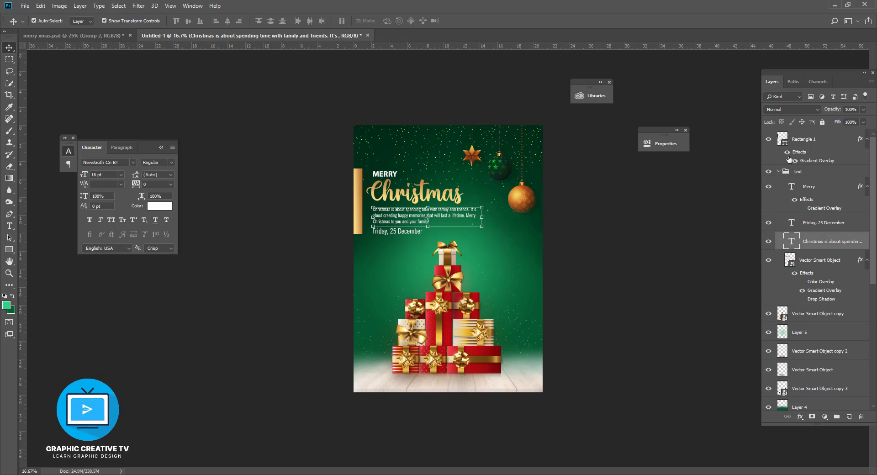
{"action": "left_click", "coordinate": [781, 173]}
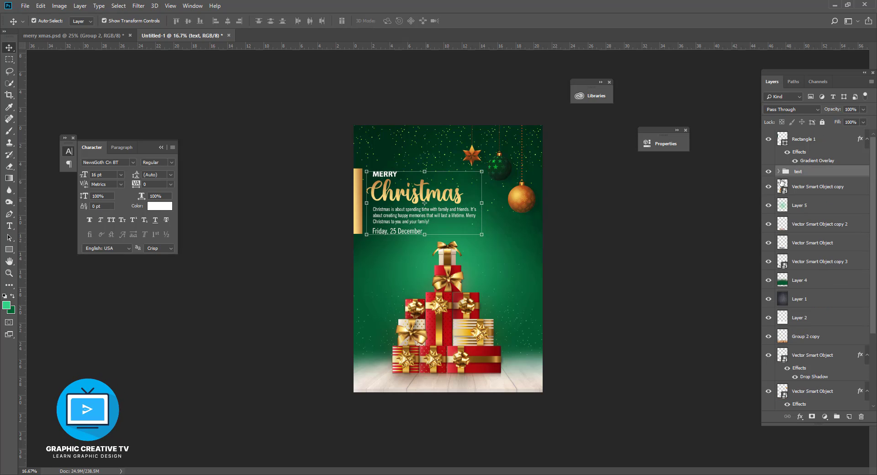
{"action": "left_click", "coordinate": [804, 141], "text": "ctrl"}
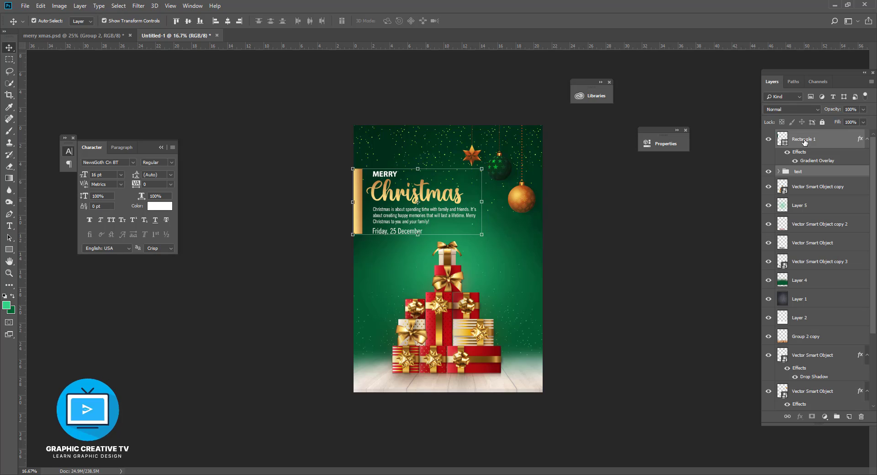
{"action": "key", "text": "shift+Up"}
{"action": "key", "text": "shift+Up"}
{"action": "key", "text": "shift+Up"}
{"action": "key", "text": "shift+Up"}
{"action": "key", "text": "shift+Up"}
{"action": "key", "text": "shift+Up"}
{"action": "key", "text": "shift+Up"}
{"action": "key", "text": "shift+Up"}
{"action": "key", "text": "shift+Up"}
{"action": "key", "text": "shift+Up"}
{"action": "key", "text": "shift+Up"}
{"action": "key", "text": "shift+Up"}
{"action": "key", "text": "shift+Up"}
{"action": "key", "text": "shift+Up"}
{"action": "key", "text": "shift+Up"}
{"action": "key", "text": "shift+Up"}
{"action": "key", "text": "shift+Up"}
{"action": "key", "text": "shift+Up"}
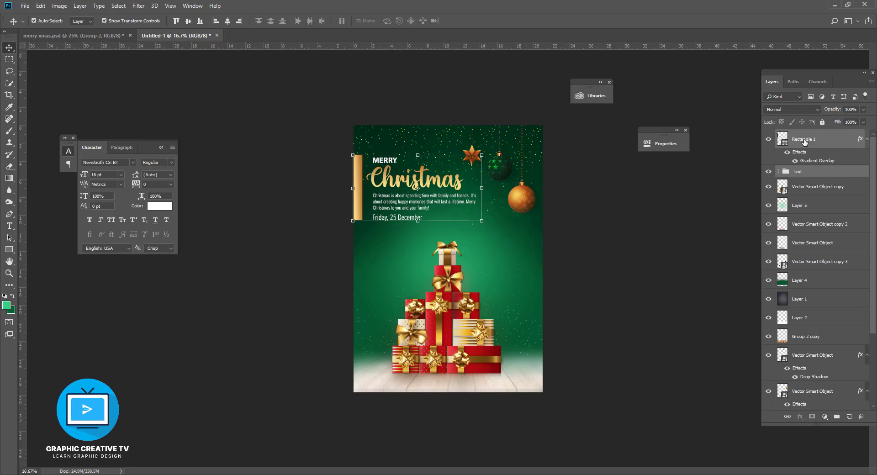
{"action": "key", "text": "shift+Down"}
{"action": "key", "text": "shift+Down"}
{"action": "key", "text": "shift+Down"}
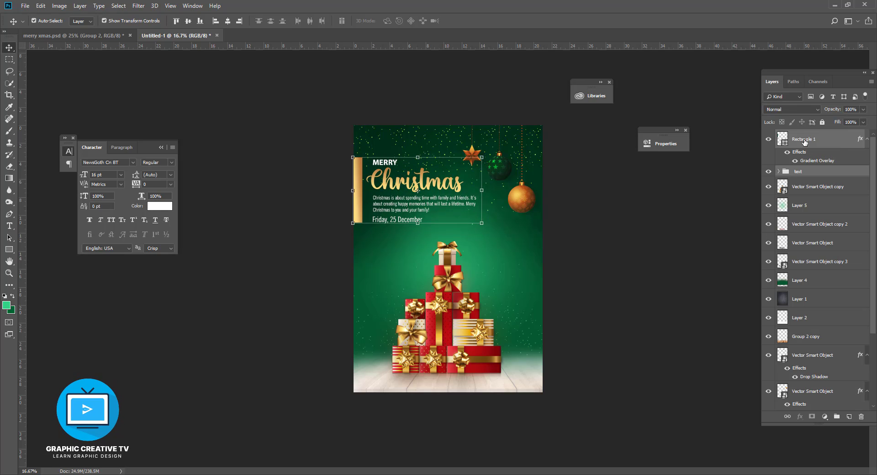
{"action": "left_click", "coordinate": [560, 210]}
{"action": "left_click", "coordinate": [529, 194]}
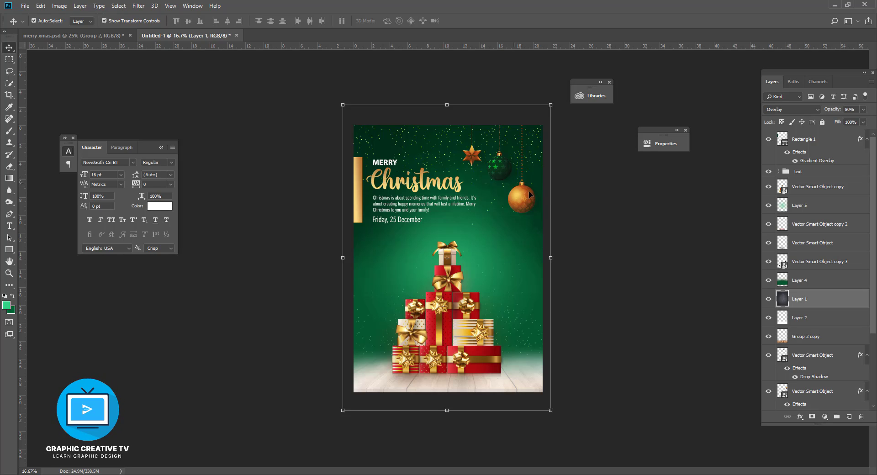
{"action": "left_click", "coordinate": [634, 242]}
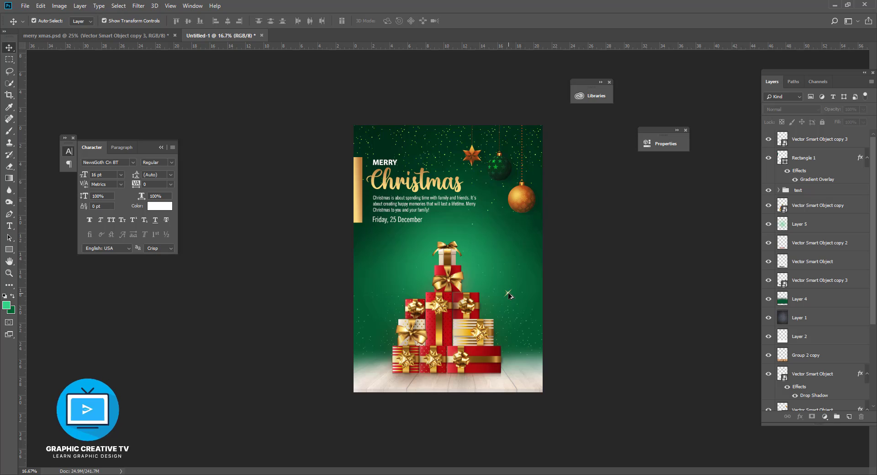
- Duplicate the sparkle at the right of the gift stack onto the gold ball ornament and the hanging star
{"action": "left_click_drag", "start_coordinate": [509, 296], "coordinate": [521, 203]}
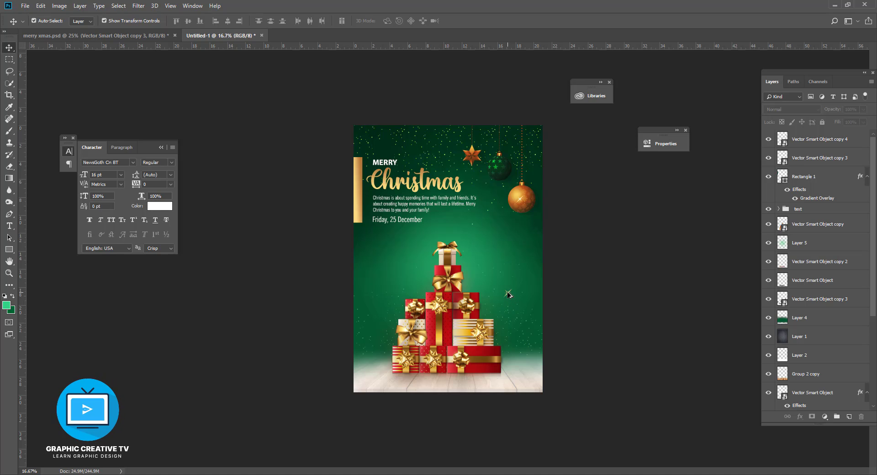
{"action": "left_click_drag", "start_coordinate": [509, 294], "coordinate": [473, 156]}
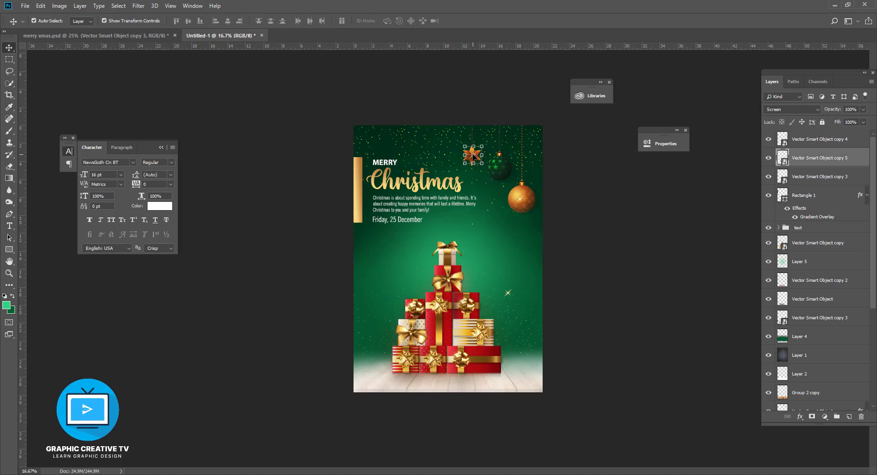
{"action": "left_click", "coordinate": [578, 248]}
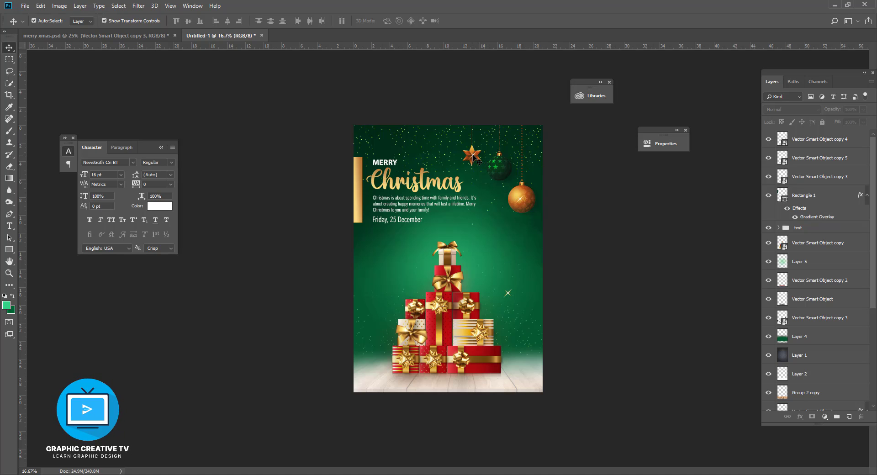
{"action": "key", "text": "super"}
{"action": "key", "text": "Escape"}
- Duplicate the star's sparkle onto the dark green ball ornament and nudge the copy left onto its edge
{"action": "left_click_drag", "start_coordinate": [474, 158], "coordinate": [511, 166]}
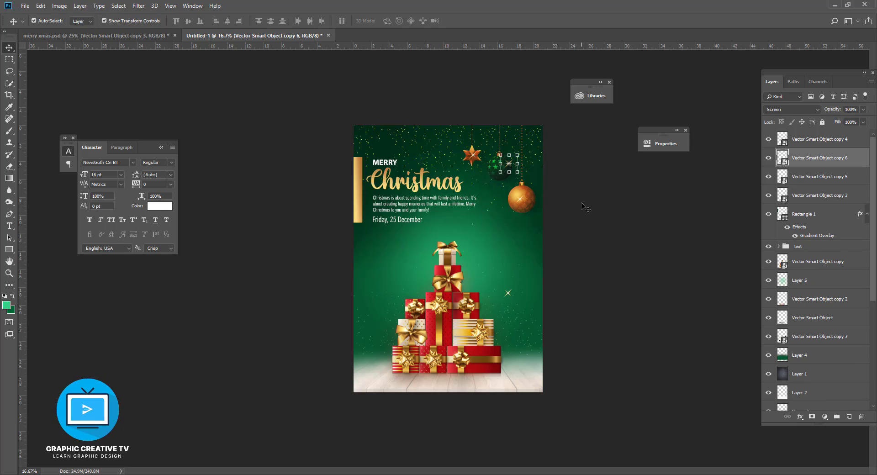
{"action": "key", "text": "shift+Left"}
{"action": "key", "text": "shift+Left"}
{"action": "key", "text": "shift+Left"}
{"action": "key", "text": "shift+Left"}
{"action": "key", "text": "shift+Left"}
{"action": "key", "text": "shift+Left"}
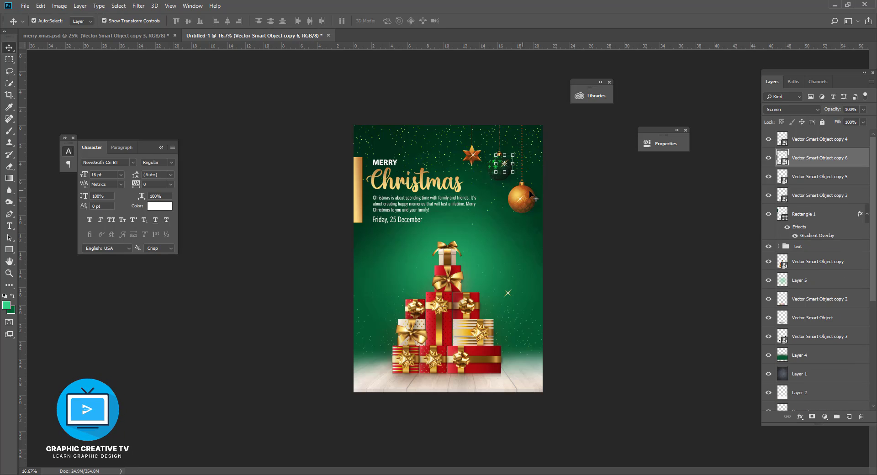
- Duplicate the sparkle to the left of the gift stack, scale it to about 84%, and lower it beside the stack
{"action": "left_click_drag", "start_coordinate": [509, 295], "coordinate": [380, 275]}
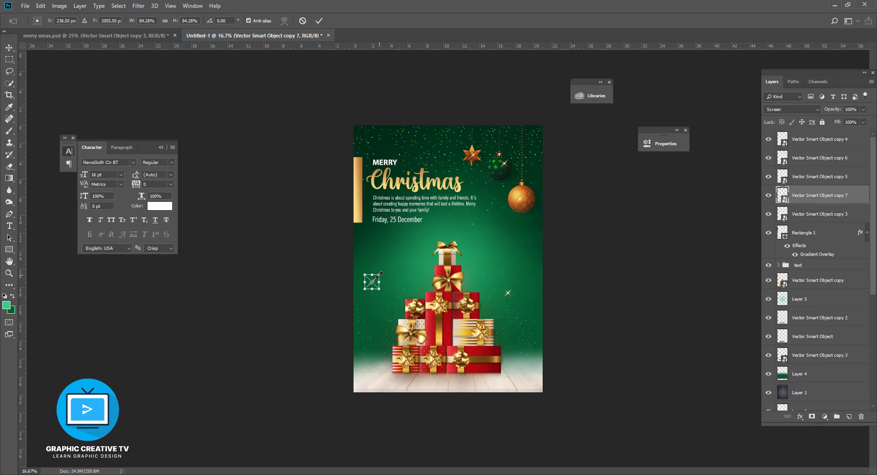
{"action": "key", "text": "Return"}
{"action": "left_click", "coordinate": [600, 315]}
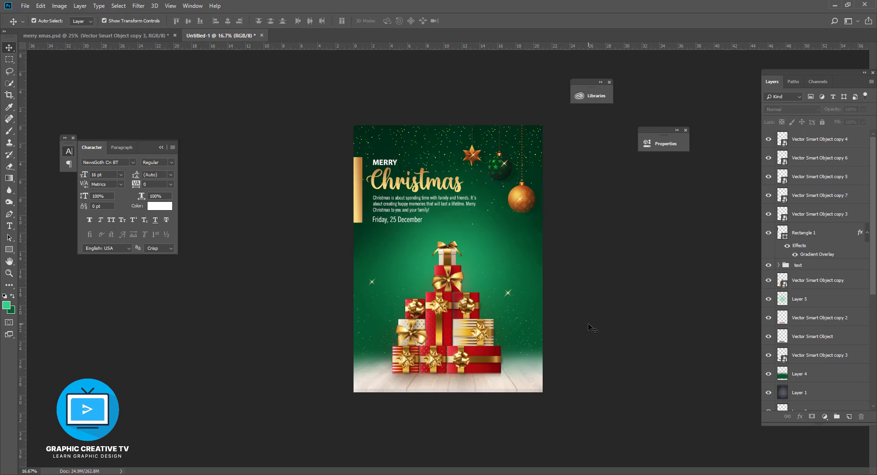
{"action": "left_click_drag", "start_coordinate": [372, 283], "coordinate": [378, 327]}
{"action": "left_click", "coordinate": [611, 318]}
- Nudge the whole text group slightly right, away from the gold bar
{"action": "left_click", "coordinate": [390, 176]}
{"action": "left_click", "coordinate": [808, 266]}
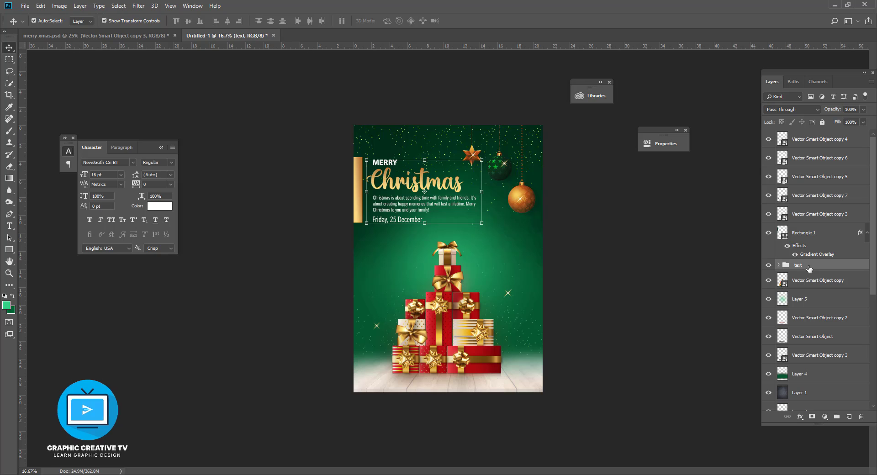
{"action": "key", "text": "shift+Right"}
{"action": "key", "text": "shift+Right"}
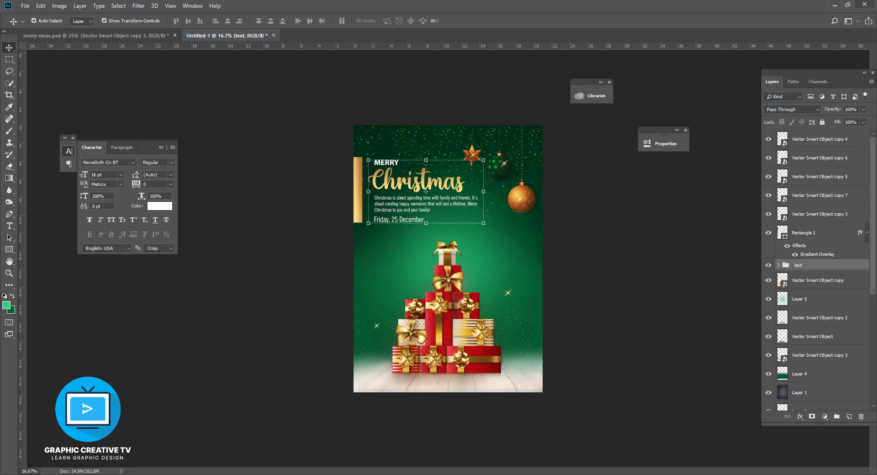
{"action": "left_click", "coordinate": [617, 221]}
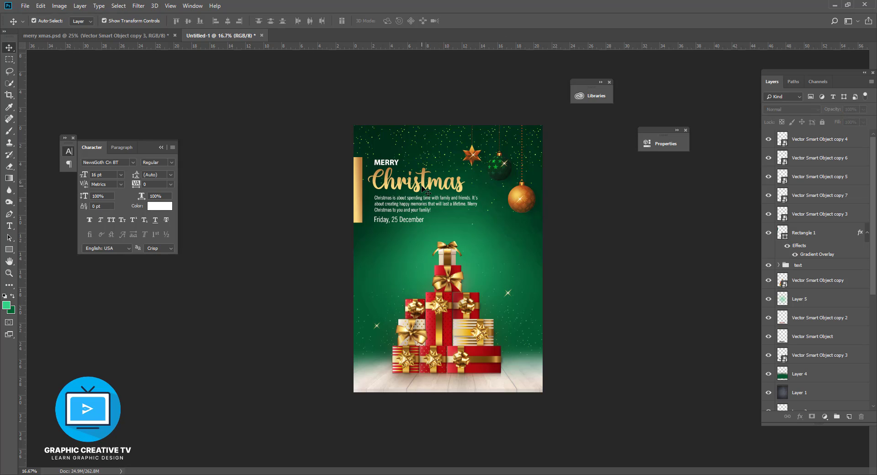
- Open the Gradient Overlay settings of the Christmas lettering
{"action": "left_click", "coordinate": [452, 187]}
{"action": "left_click", "coordinate": [424, 181]}
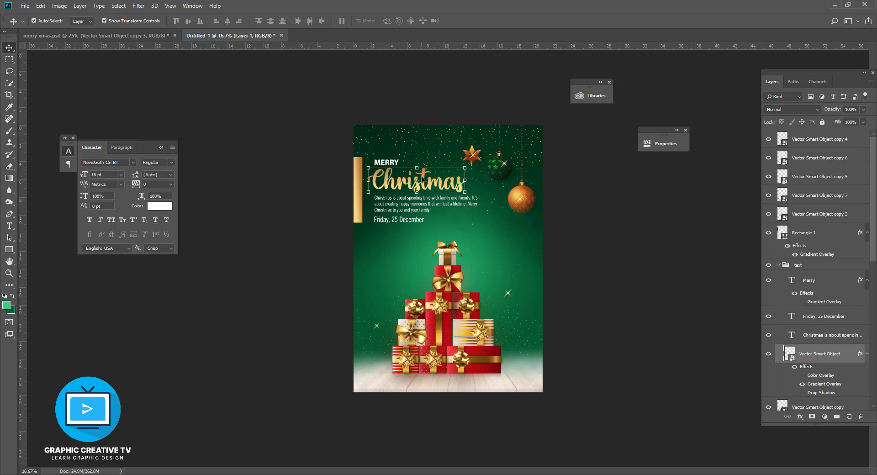
{"action": "double_click", "coordinate": [816, 385]}
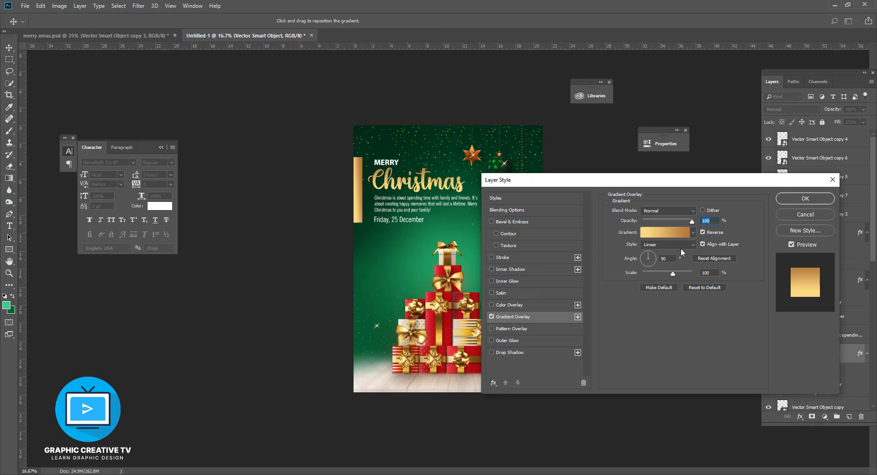
{"action": "left_click", "coordinate": [667, 235]}
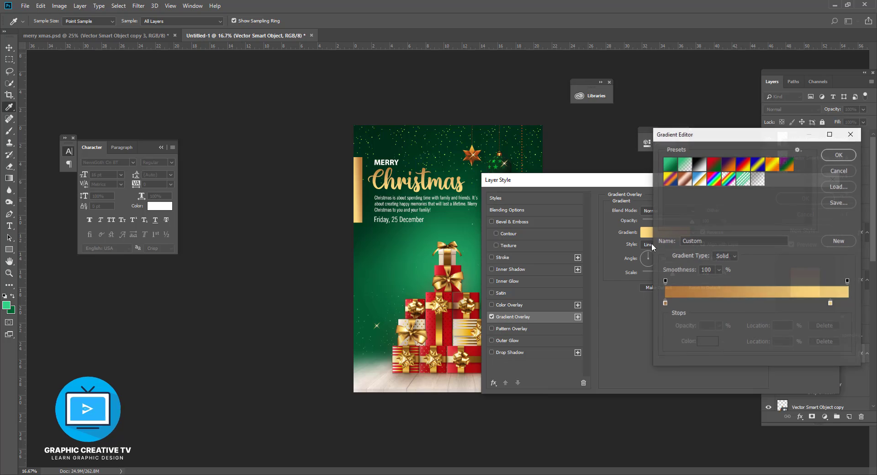
{"action": "left_click", "coordinate": [664, 303]}
{"action": "left_click", "coordinate": [671, 168]}
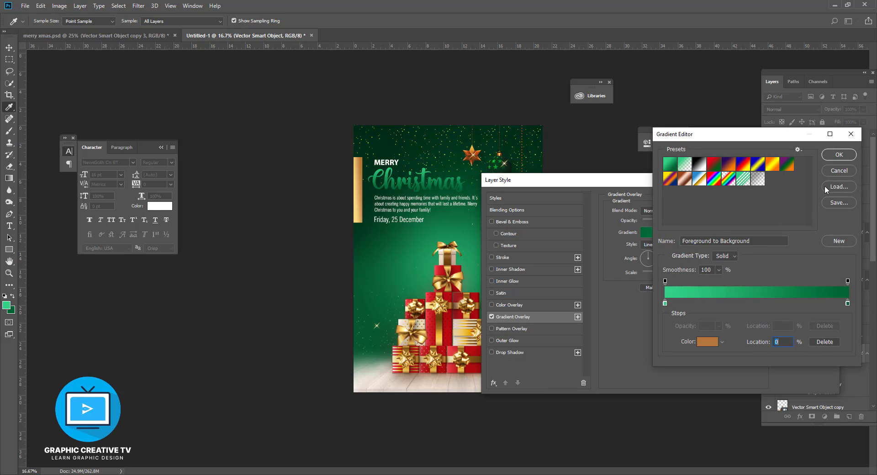
{"action": "left_click", "coordinate": [839, 170]}
- Inspect the colours of both stops in the Christmas lettering's gold gradient, then close its layer style
{"action": "left_click", "coordinate": [665, 232]}
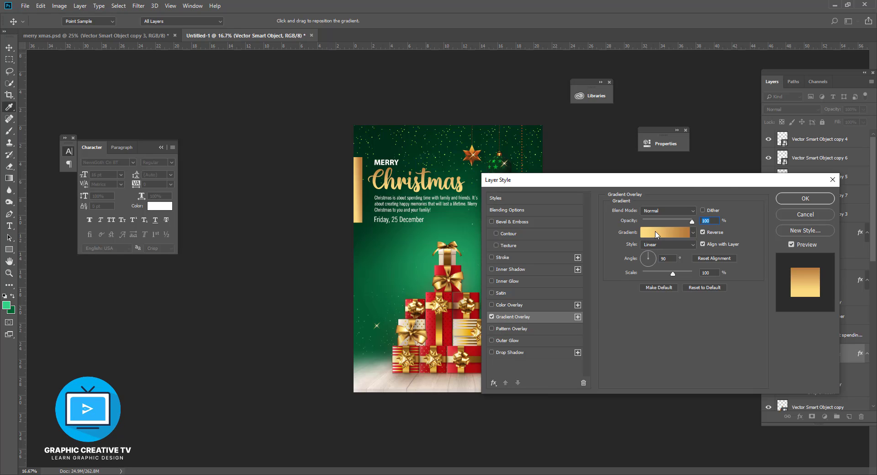
{"action": "left_click", "coordinate": [665, 303]}
{"action": "left_click", "coordinate": [707, 342]}
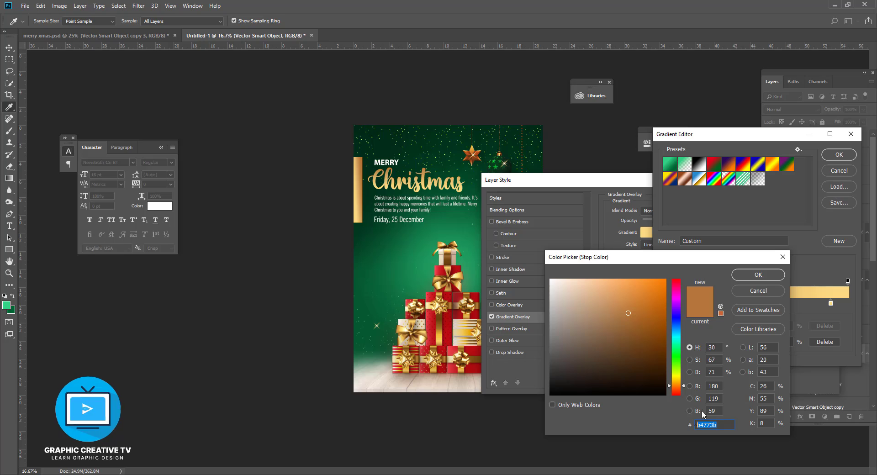
{"action": "left_click", "coordinate": [766, 275]}
{"action": "left_click", "coordinate": [831, 304]}
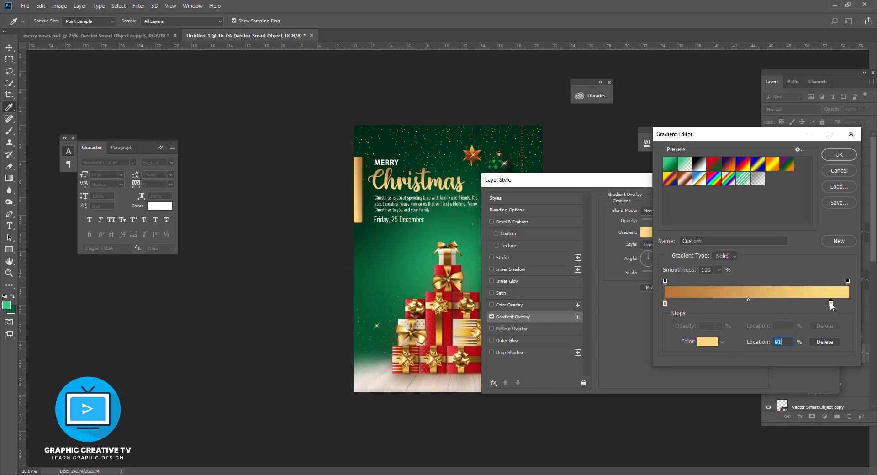
{"action": "left_click", "coordinate": [713, 341]}
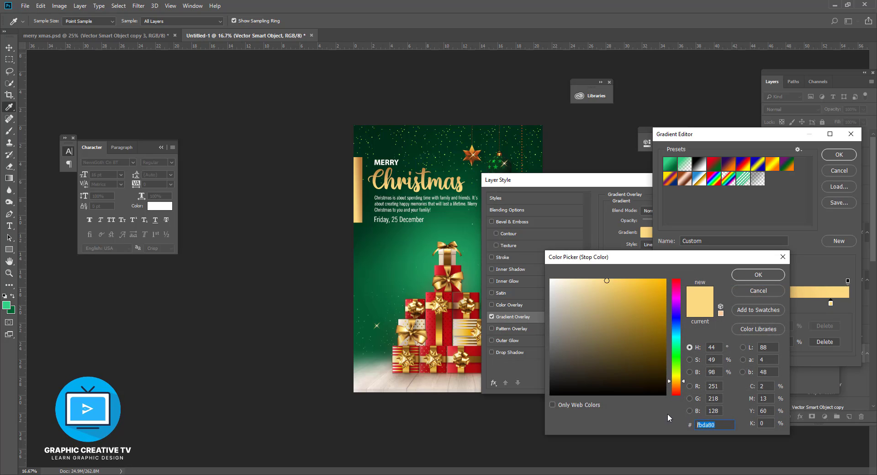
{"action": "left_click", "coordinate": [746, 278]}
{"action": "left_click", "coordinate": [839, 154]}
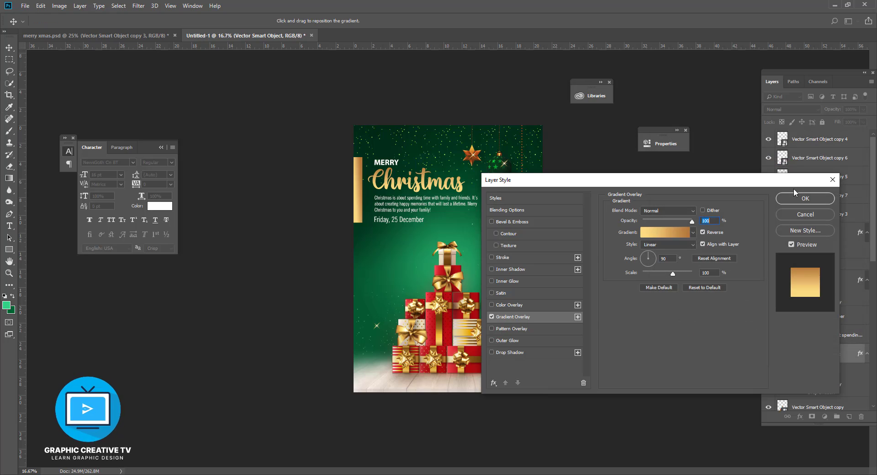
{"action": "left_click", "coordinate": [805, 199]}
{"action": "left_click", "coordinate": [634, 295]}
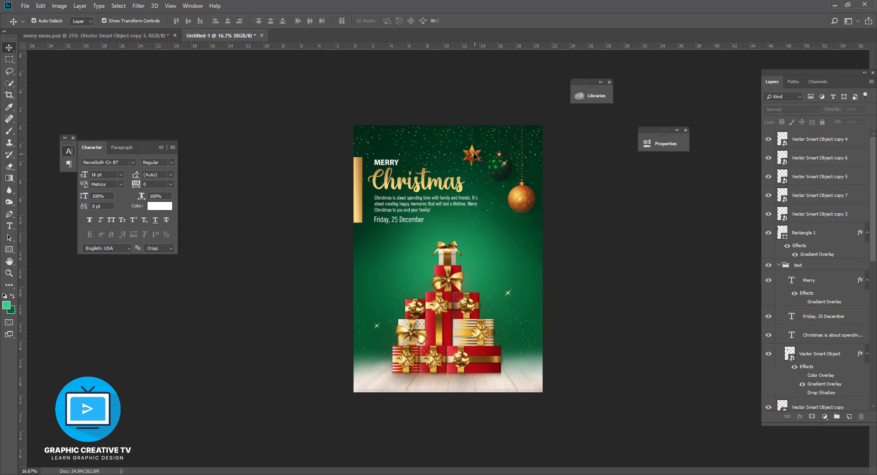
- Move the hanging star's sparkle to the empty area below the ornaments at about 66% scale, and shrink the sparkle right of the gifts
{"action": "left_click_drag", "start_coordinate": [478, 159], "coordinate": [489, 225]}
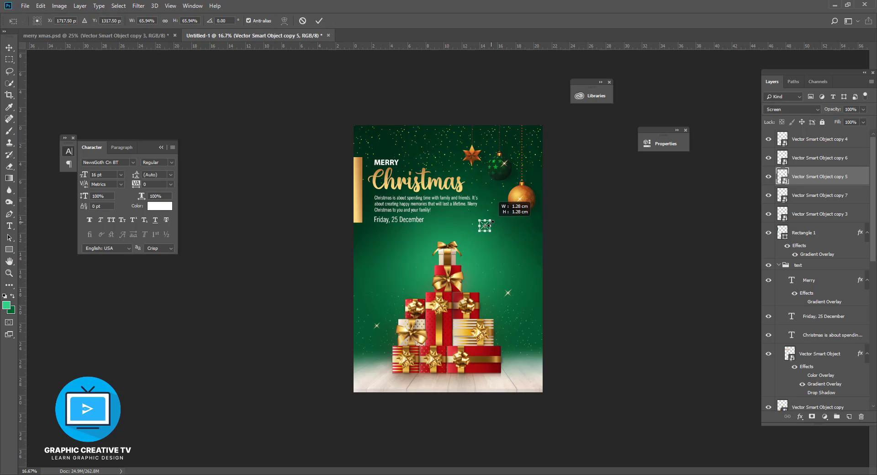
{"action": "left_click", "coordinate": [600, 236]}
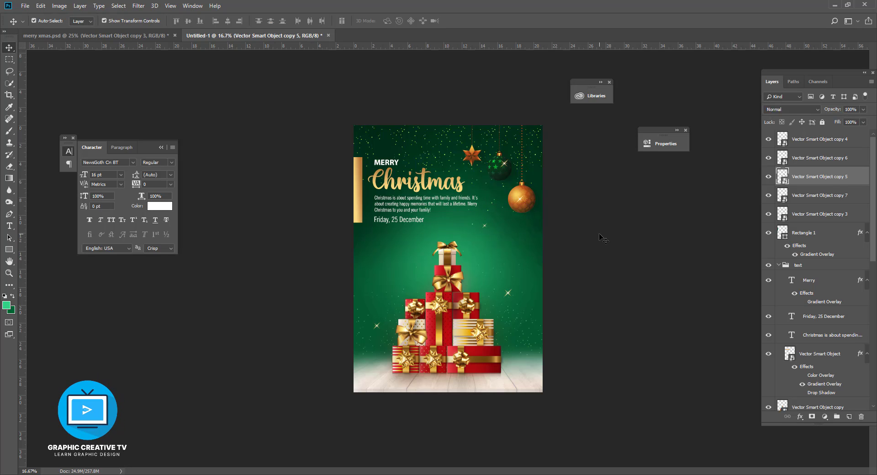
{"action": "left_click", "coordinate": [508, 293]}
{"action": "left_click_drag", "start_coordinate": [516, 284], "coordinate": [510, 292]}
{"action": "key", "text": "Return"}
{"action": "left_click", "coordinate": [620, 286]}
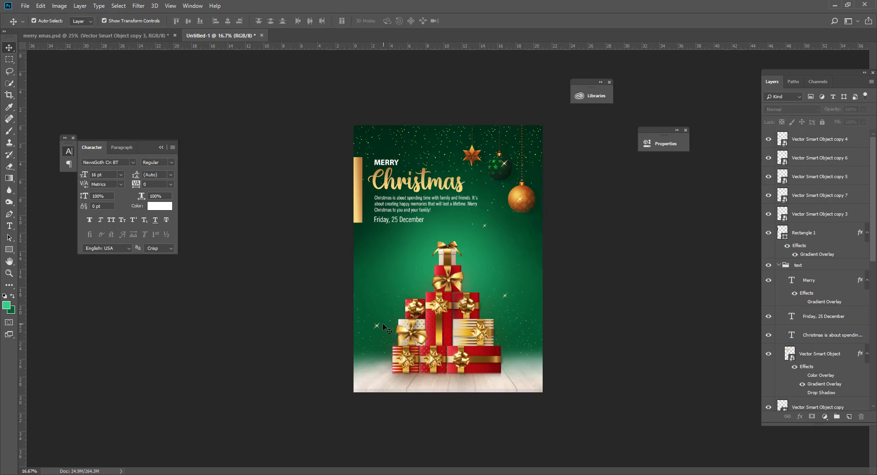
- Move the sparkle left of the gift stack down to beside the lowest row of gifts
{"action": "left_click_drag", "start_coordinate": [377, 325], "coordinate": [370, 347]}
{"action": "left_click", "coordinate": [597, 310]}
{"action": "left_click", "coordinate": [386, 292]}
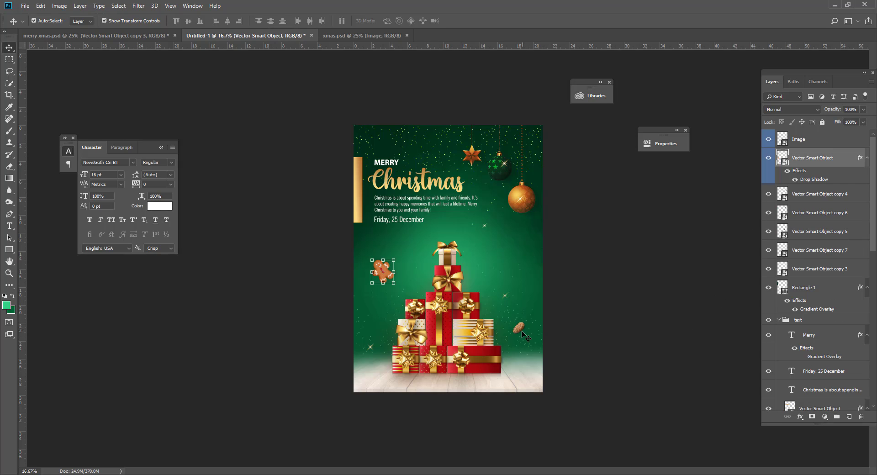
- Rotate the small pine cone to the right of the gift stack to an angle of about -82.67°
{"action": "left_click", "coordinate": [520, 329]}
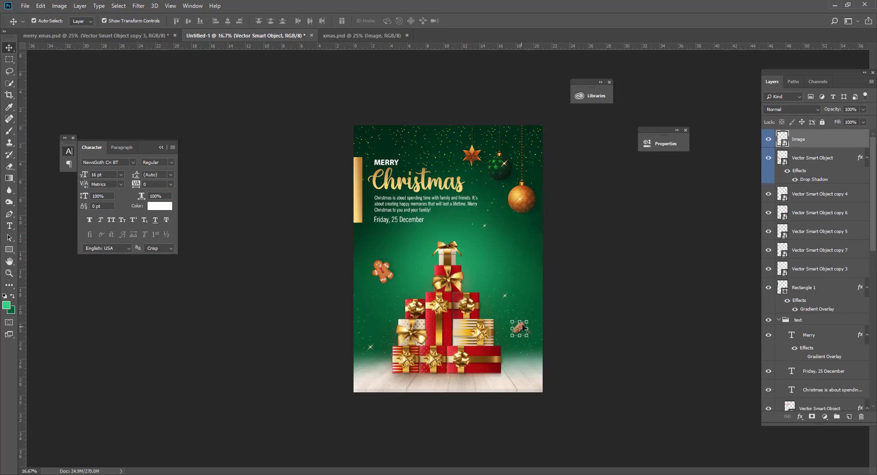
{"action": "mouse_move", "coordinate": [531, 319]}
{"action": "left_mouse_down"}
{"action": "mouse_move", "coordinate": [541, 311]}
{"action": "mouse_move", "coordinate": [526, 320]}
{"action": "mouse_move", "coordinate": [533, 312]}
{"action": "left_mouse_up"}
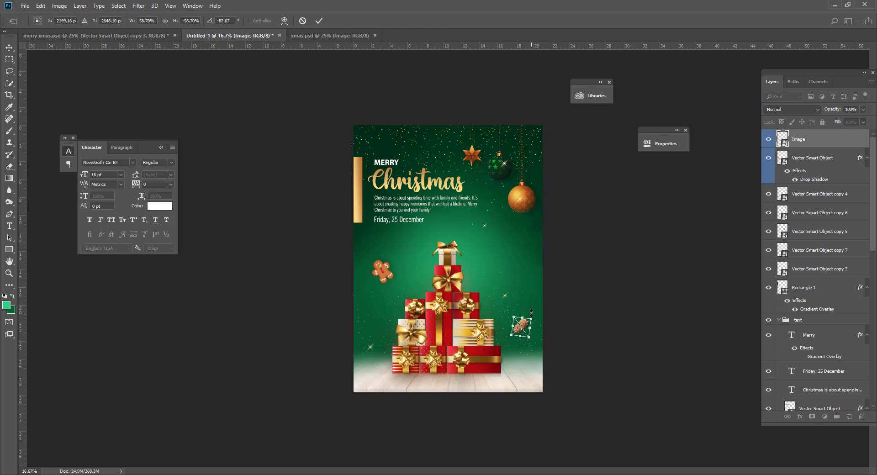
{"action": "key", "text": "Return"}
{"action": "left_click", "coordinate": [649, 313]}
{"action": "left_click", "coordinate": [525, 324]}
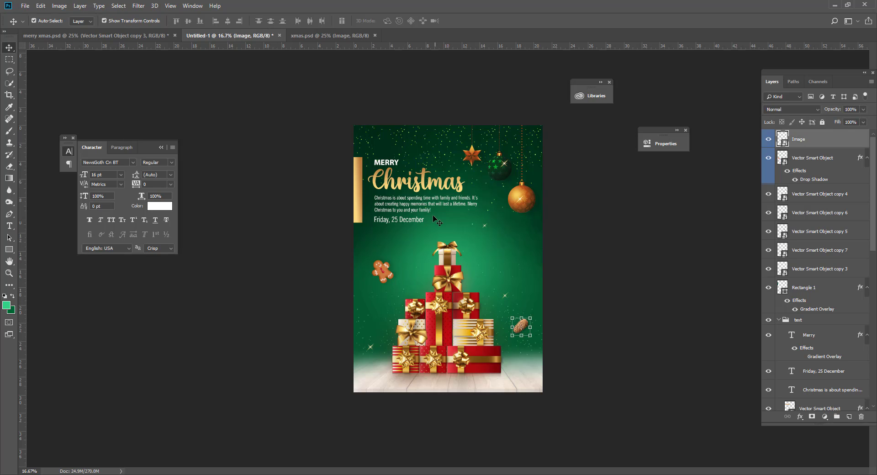
- Move the greeting text group and the gold bar together straight down, closer to the gift stack
{"action": "left_click", "coordinate": [424, 206]}
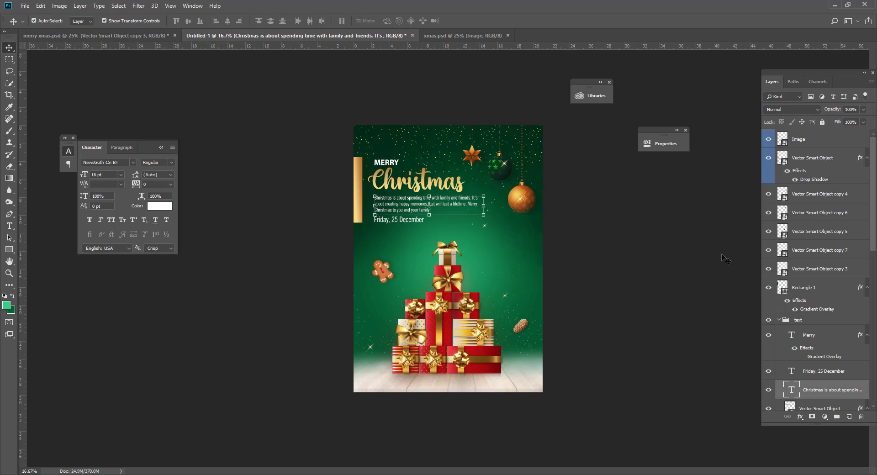
{"action": "left_click", "coordinate": [786, 319]}
{"action": "left_click", "coordinate": [803, 287], "text": "ctrl"}
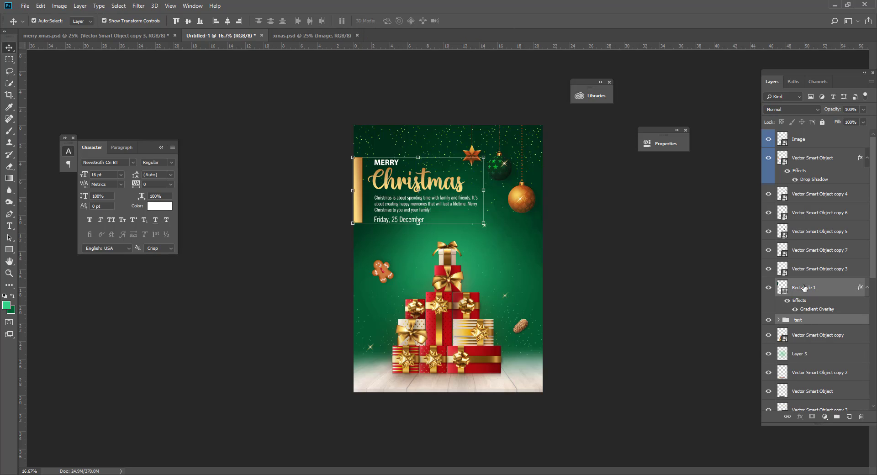
{"action": "key", "text": "shift+Down"}
{"action": "key", "text": "shift+Down"}
{"action": "key", "text": "shift+Down"}
{"action": "key", "text": "shift+Down"}
{"action": "key", "text": "shift+Down"}
{"action": "key", "text": "shift+Down"}
{"action": "key", "text": "shift+Down"}
{"action": "key", "text": "shift+Down"}
{"action": "key", "text": "shift+Down"}
{"action": "key", "text": "shift+Down"}
{"action": "key", "text": "shift+Down"}
{"action": "key", "text": "shift+Down"}
{"action": "key", "text": "shift+Down"}
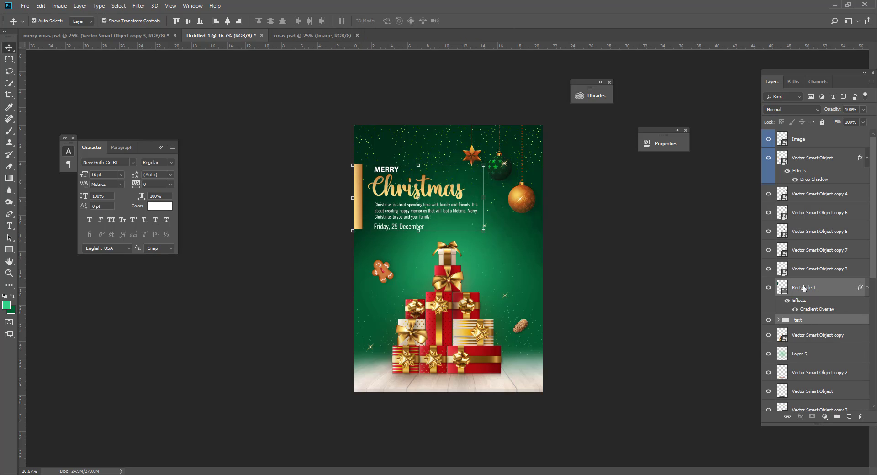
{"action": "key", "text": "shift+Down"}
{"action": "key", "text": "shift+Down"}
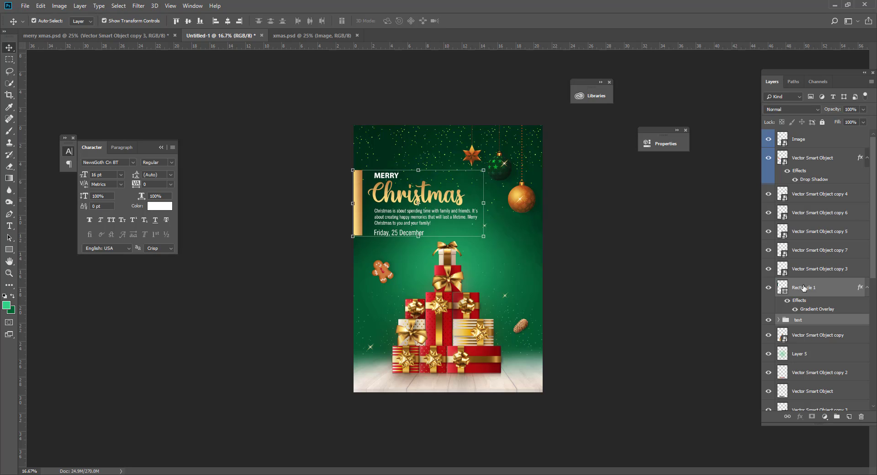
{"action": "left_click", "coordinate": [671, 382]}
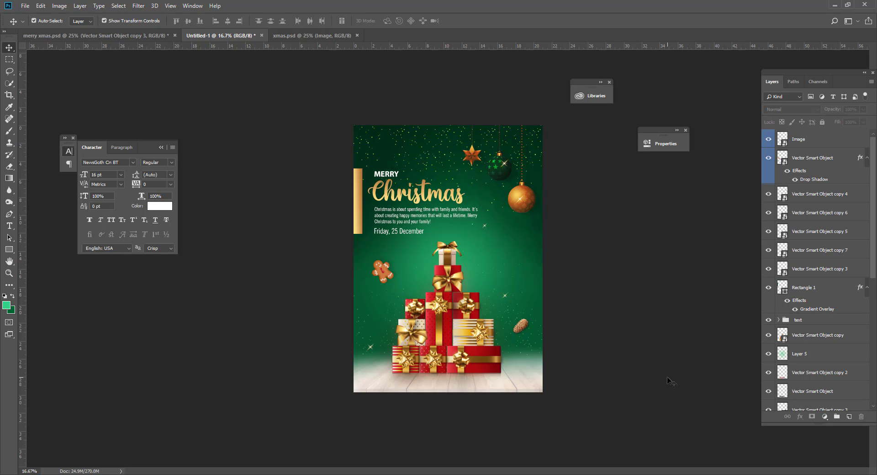
- Scale the pine cone right of the gifts to about 46.92%, and move the gingerbread man slightly down toward the poster's edge
{"action": "left_click", "coordinate": [521, 328]}
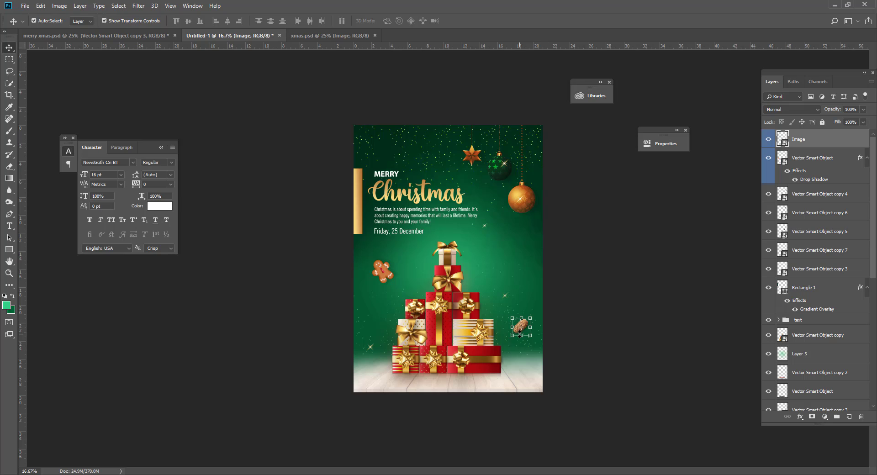
{"action": "mouse_move", "coordinate": [513, 336]}
{"action": "left_mouse_down"}
{"action": "mouse_move", "coordinate": [520, 322]}
{"action": "mouse_move", "coordinate": [526, 332]}
{"action": "left_mouse_up"}
{"action": "key", "text": "Return"}
{"action": "key", "text": "ctrl+plus"}
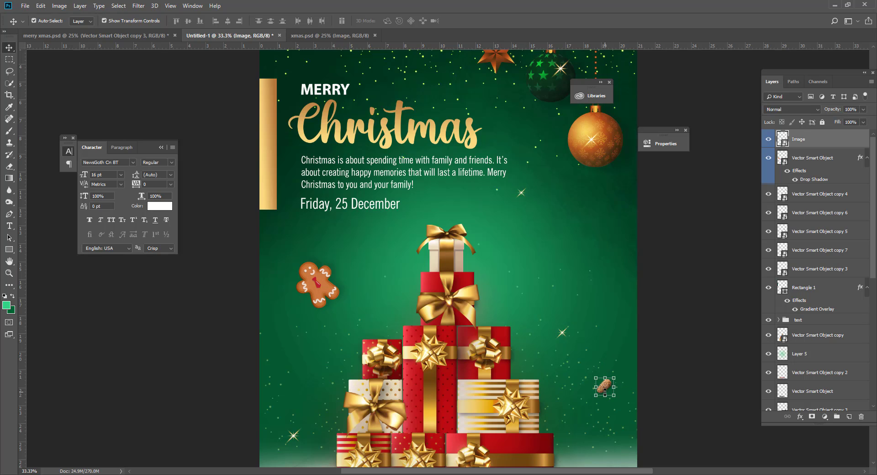
{"action": "mouse_move", "coordinate": [615, 378]}
{"action": "left_mouse_down"}
{"action": "mouse_move", "coordinate": [627, 369]}
{"action": "mouse_move", "coordinate": [619, 366]}
{"action": "mouse_move", "coordinate": [607, 382]}
{"action": "left_mouse_up"}
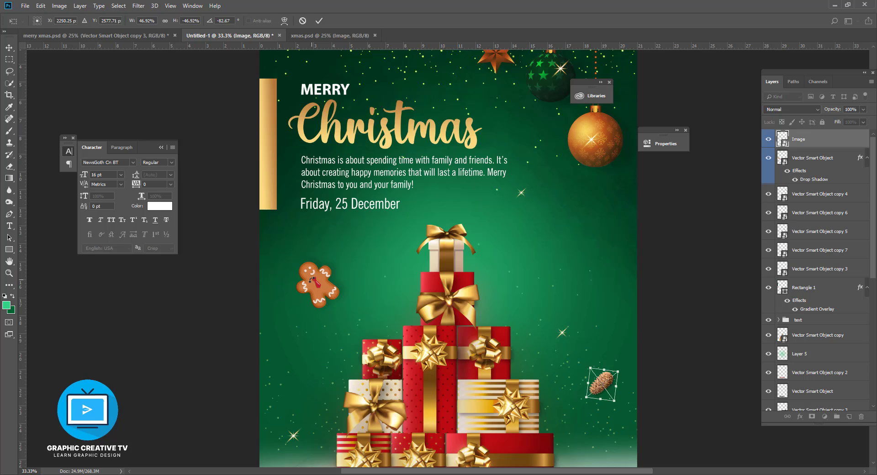
{"action": "key", "text": "Return"}
{"action": "left_click_drag", "start_coordinate": [312, 279], "coordinate": [316, 294]}
- Examine the greeting paragraph, the dark overlay layer over the background and the rest of the layer stack down to the background
{"action": "left_click", "coordinate": [392, 189]}
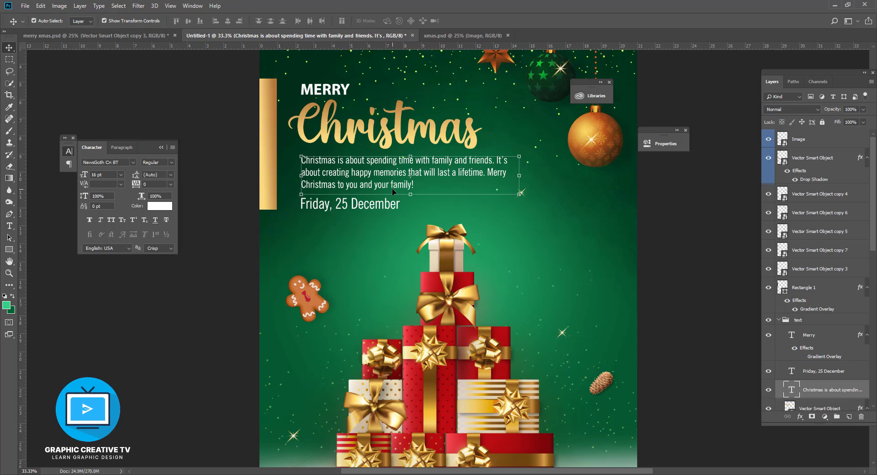
{"action": "left_click", "coordinate": [9, 226]}
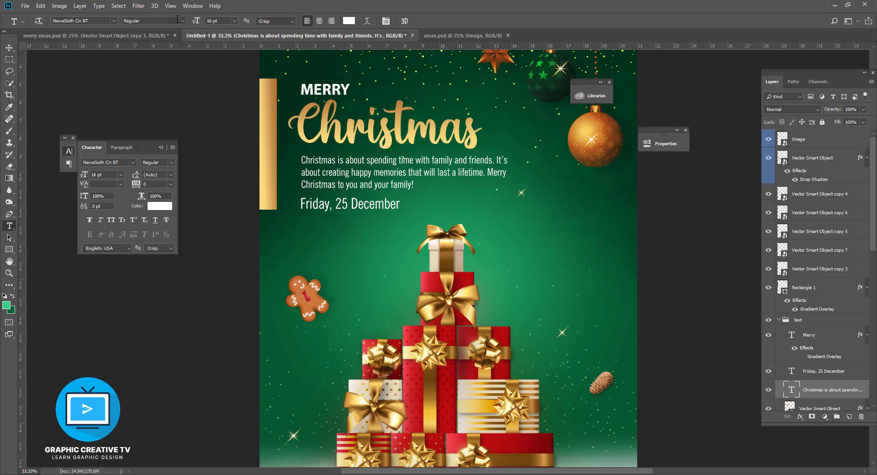
{"action": "left_click", "coordinate": [9, 47]}
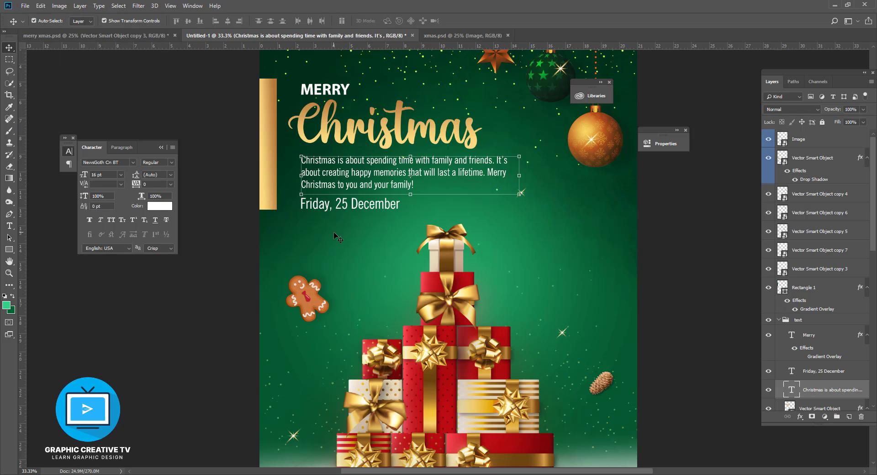
{"action": "scroll", "coordinate": [339, 236], "scroll_direction": "up", "scroll_amount": 3}
{"action": "scroll", "coordinate": [339, 237], "scroll_direction": "up", "scroll_amount": 1}
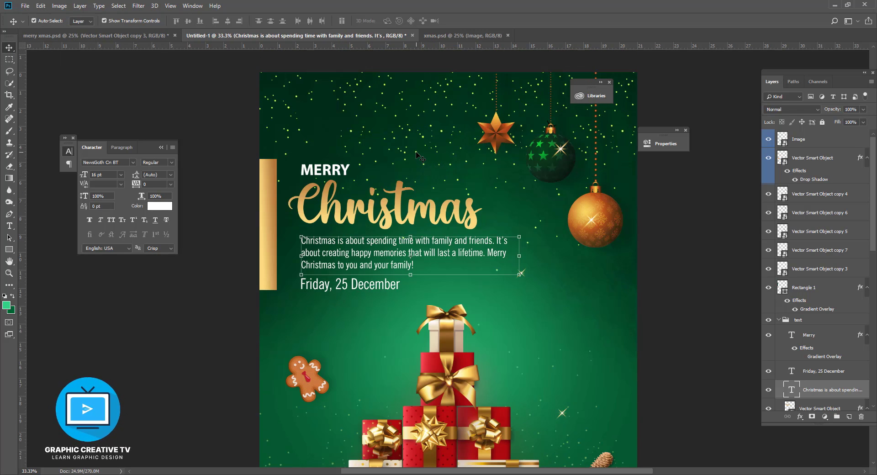
{"action": "left_click", "coordinate": [420, 157]}
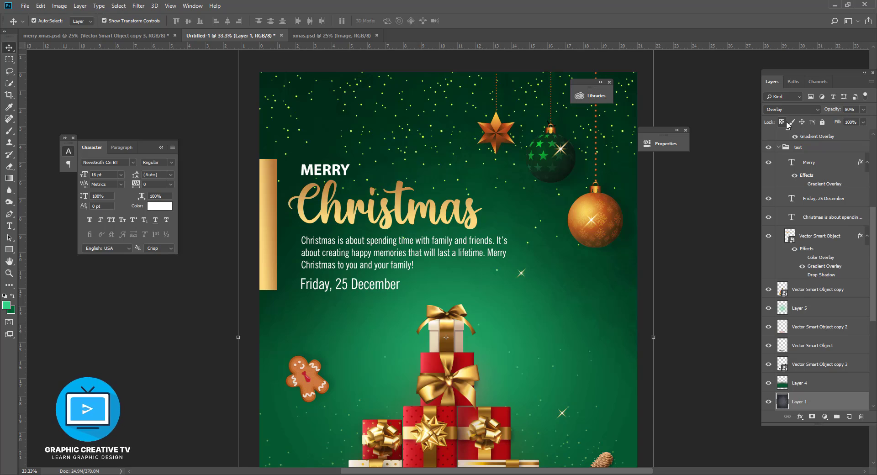
{"action": "left_click", "coordinate": [803, 363]}
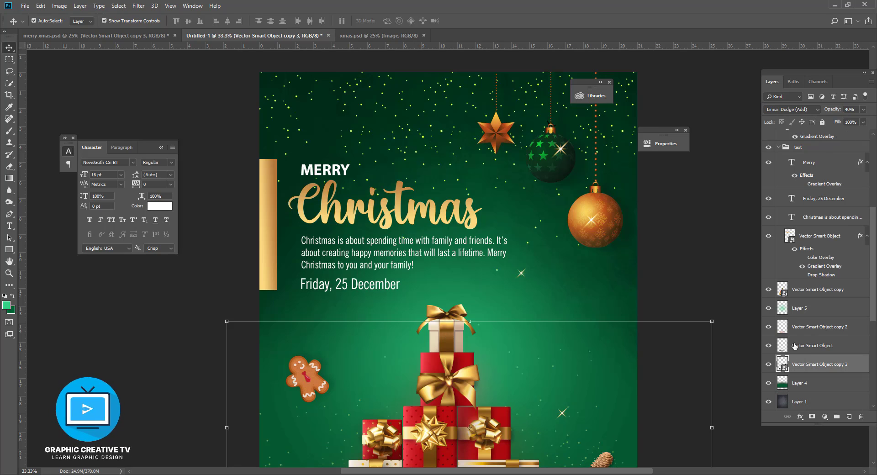
{"action": "left_click", "coordinate": [423, 136]}
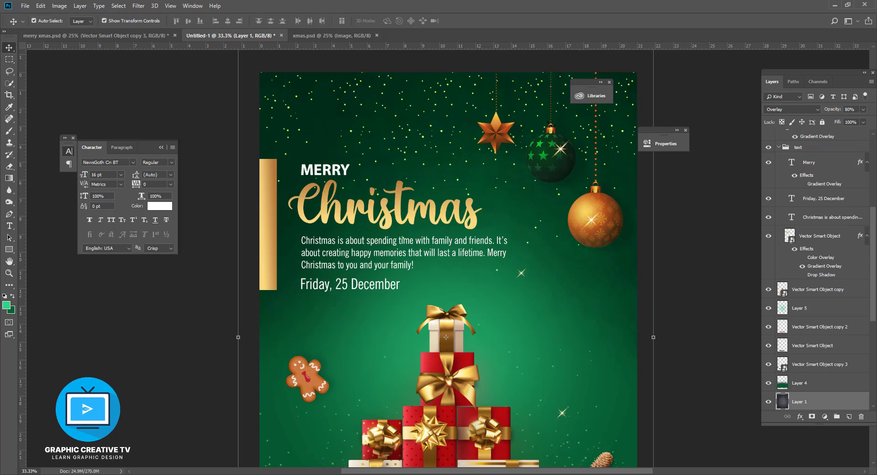
{"action": "scroll", "coordinate": [788, 378], "scroll_direction": "up", "scroll_amount": 9}
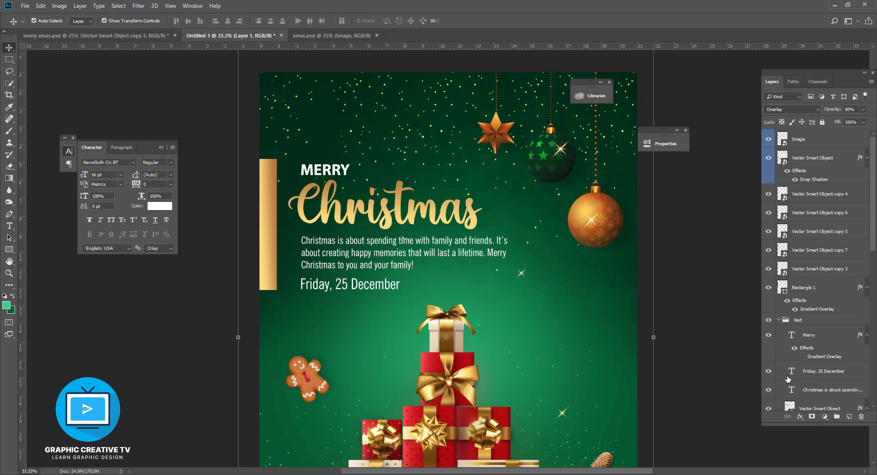
{"action": "scroll", "coordinate": [788, 378], "scroll_direction": "down", "scroll_amount": 9}
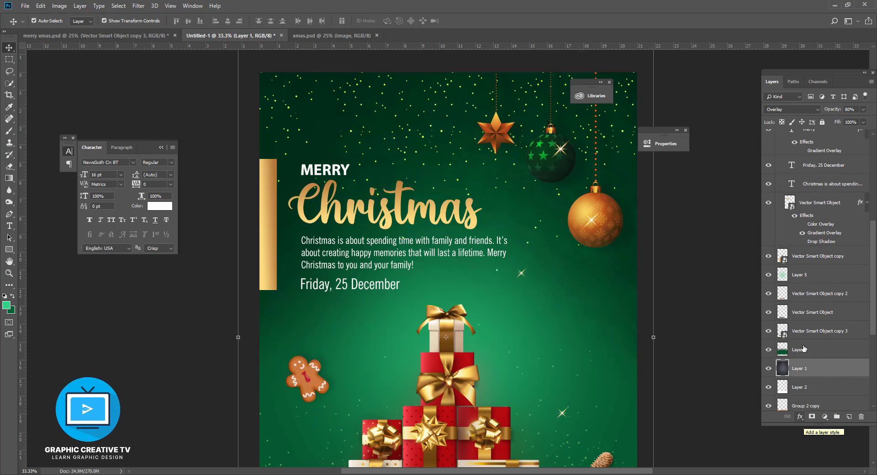
{"action": "scroll", "coordinate": [795, 361], "scroll_direction": "down", "scroll_amount": 5}
{"action": "scroll", "coordinate": [804, 327], "scroll_direction": "down", "scroll_amount": 2}
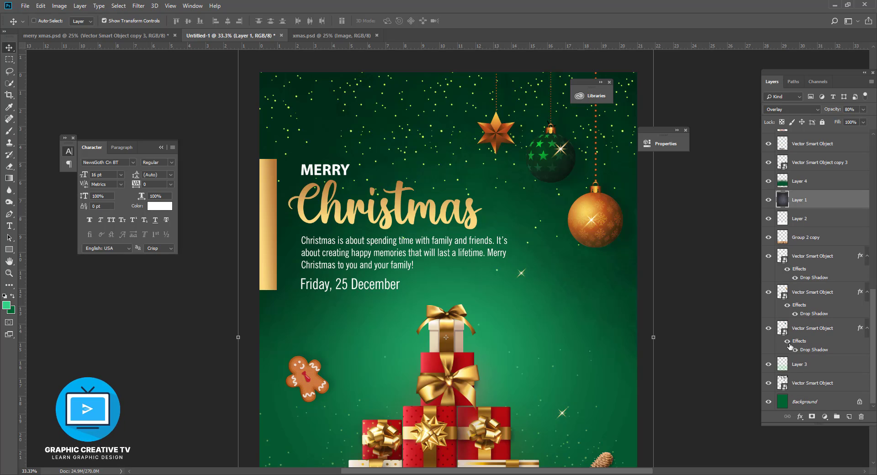
- Preview the whole poster full screen without the interface, fitted to the display, and return to the standard view
{"action": "key", "text": "f"}
{"action": "key", "text": "f"}
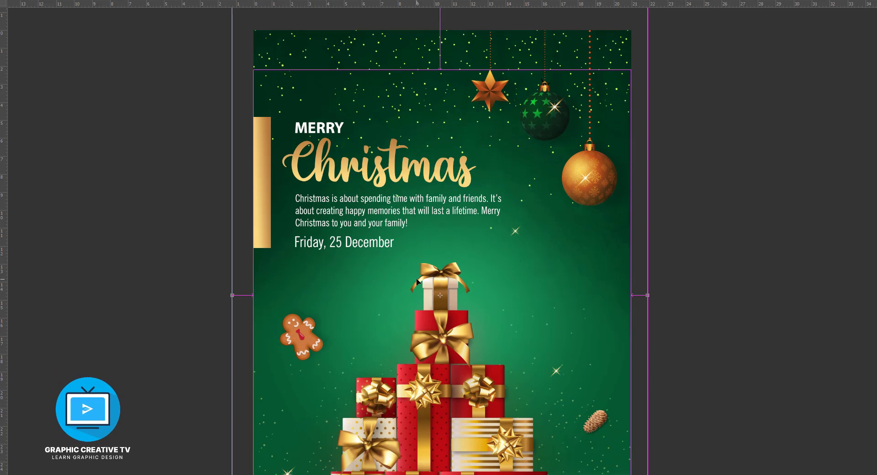
{"action": "key", "text": "ctrl+minus"}
{"action": "key", "text": "ctrl+minus"}
{"action": "key", "text": "ctrl+plus"}
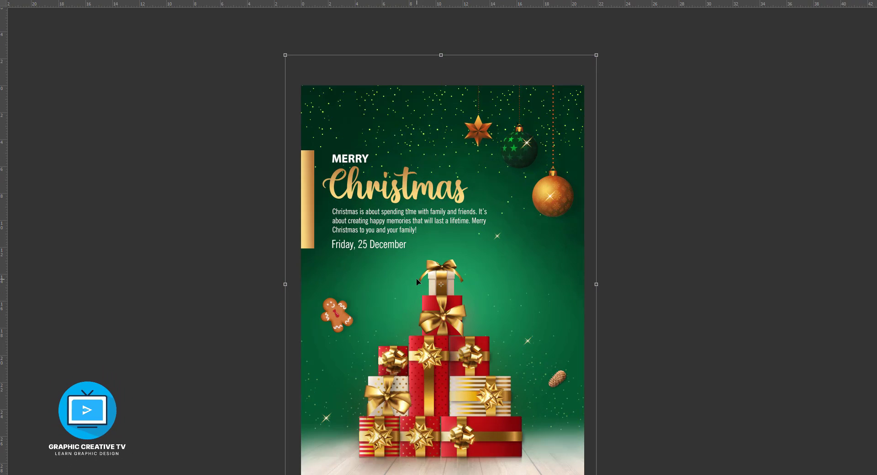
{"action": "key", "text": "ctrl+0"}
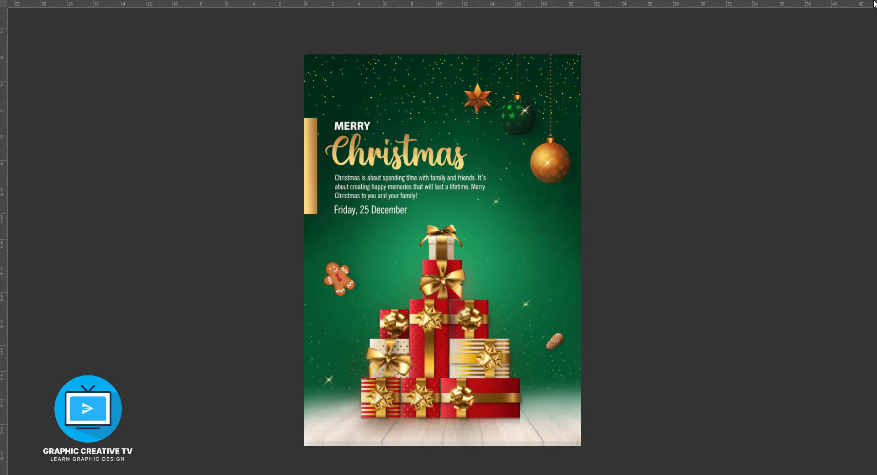
{"action": "key", "text": "f"}
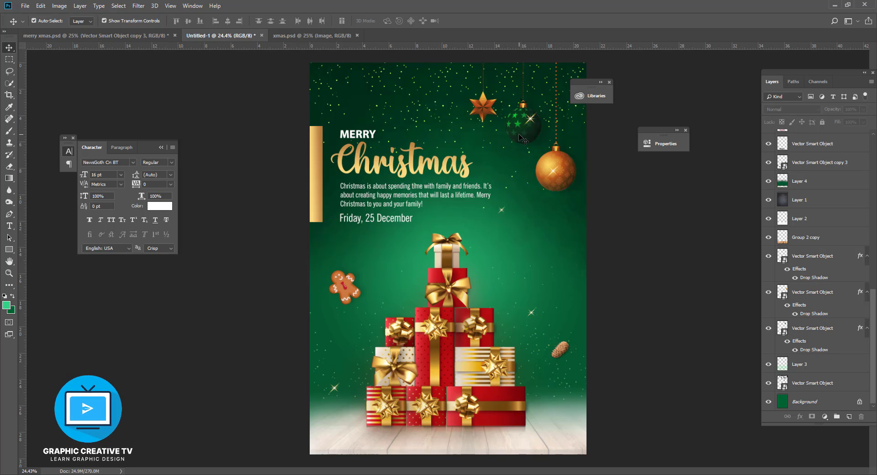
- Select Layer 2, the white haze over the wooden floor, and toggle its visibility to check its effect
{"action": "left_click", "coordinate": [359, 423]}
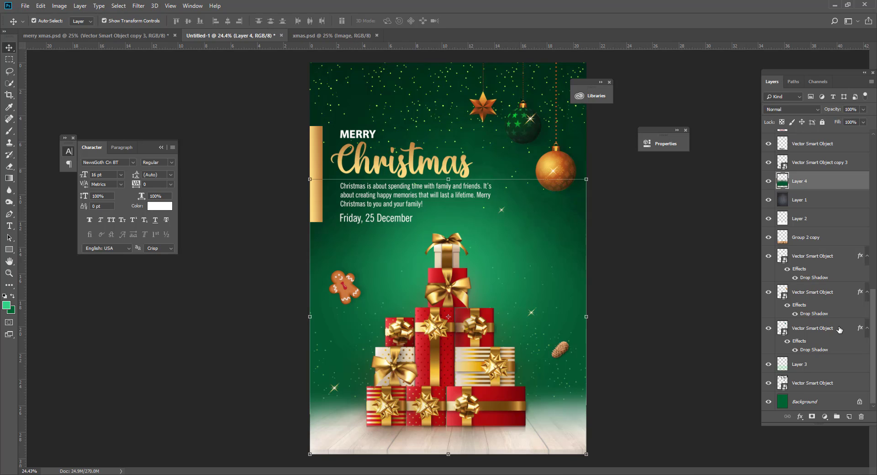
{"action": "left_click", "coordinate": [777, 219]}
{"action": "left_click", "coordinate": [768, 220]}
{"action": "left_click", "coordinate": [768, 219]}
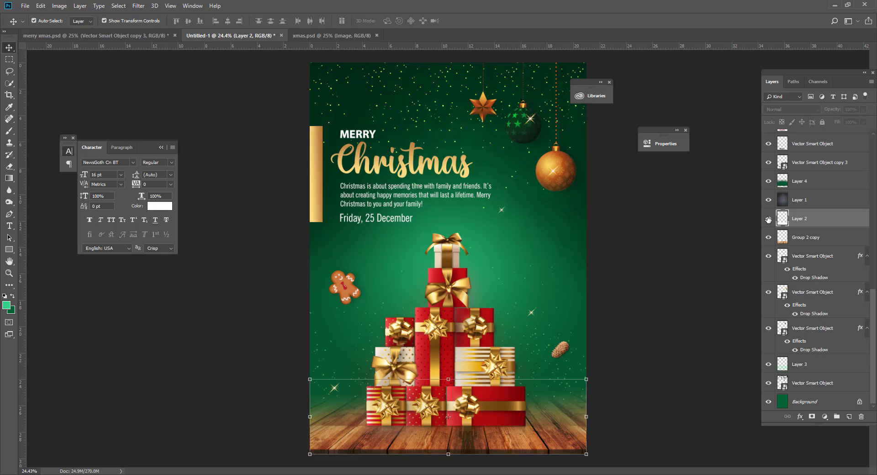
- Paint more soft white haze across the wooden floor at the gifts' base on Layer 2 with a 500 px brush at 28% opacity
{"action": "left_click", "coordinate": [9, 130]}
{"action": "key", "text": "bracketleft"}
{"action": "key", "text": "bracketleft"}
{"action": "key", "text": "bracketleft"}
{"action": "key", "text": "bracketleft"}
{"action": "key", "text": "bracketleft"}
{"action": "key", "text": "bracketleft"}
{"action": "key", "text": "bracketleft"}
{"action": "key", "text": "bracketleft"}
{"action": "key", "text": "bracketleft"}
{"action": "key", "text": "bracketleft"}
{"action": "key", "text": "bracketleft"}
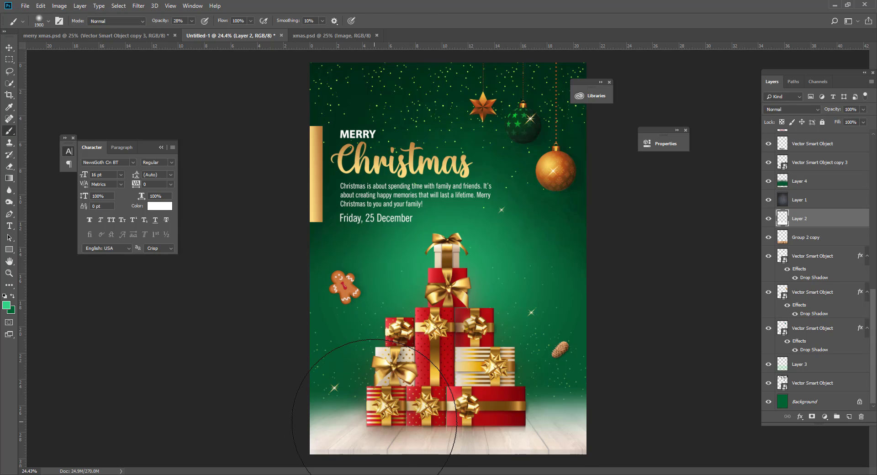
{"action": "key", "text": "bracketleft"}
{"action": "key", "text": "bracketleft"}
{"action": "key", "text": "bracketleft"}
{"action": "key", "text": "bracketleft"}
{"action": "key", "text": "bracketleft"}
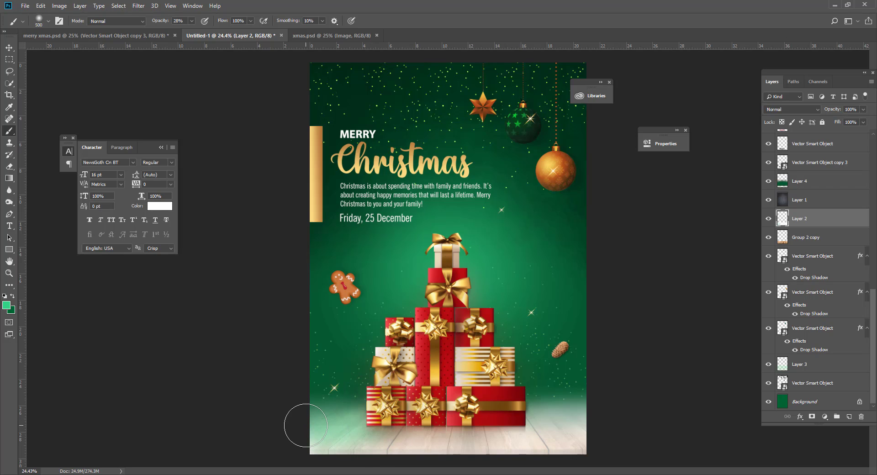
{"action": "left_click", "coordinate": [7, 305]}
{"action": "left_click", "coordinate": [562, 307]}
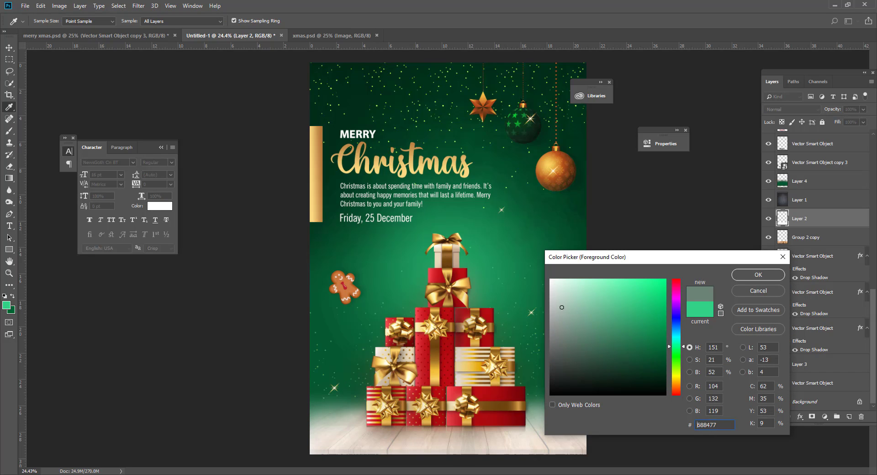
{"action": "left_click_drag", "start_coordinate": [562, 307], "coordinate": [550, 279]}
{"action": "left_click", "coordinate": [758, 274]}
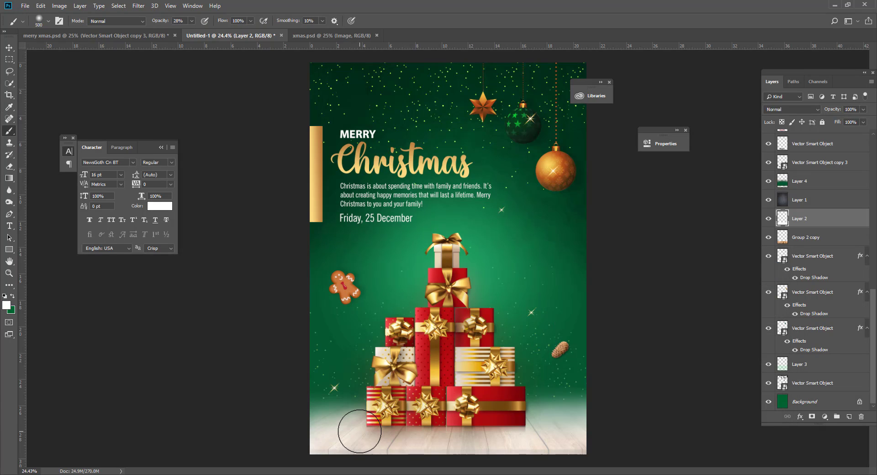
{"action": "mouse_move", "coordinate": [359, 431]}
{"action": "left_mouse_down"}
{"action": "mouse_move", "coordinate": [315, 429]}
{"action": "mouse_move", "coordinate": [489, 427]}
{"action": "mouse_move", "coordinate": [468, 434]}
{"action": "left_mouse_up"}
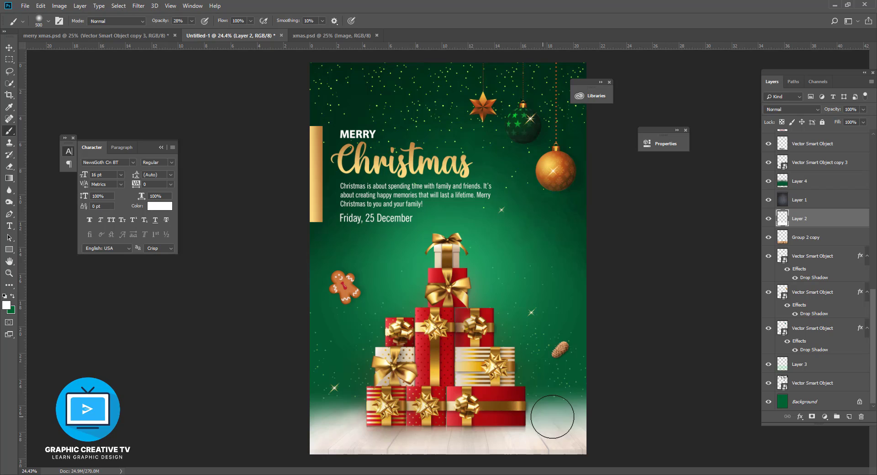
{"action": "left_click", "coordinate": [9, 48]}
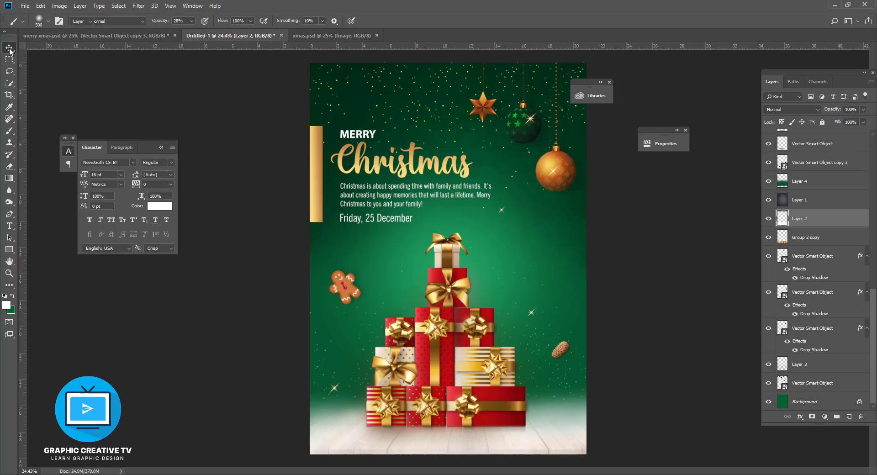
{"action": "left_click", "coordinate": [652, 305]}
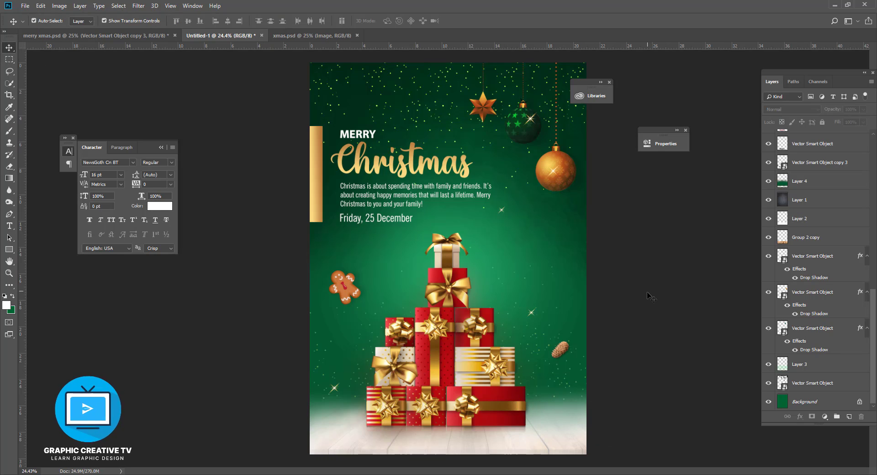
- Compare the poster with merry xmas.psd and close that reference document, leaving the finished poster displayed full screen
{"action": "left_click", "coordinate": [111, 39]}
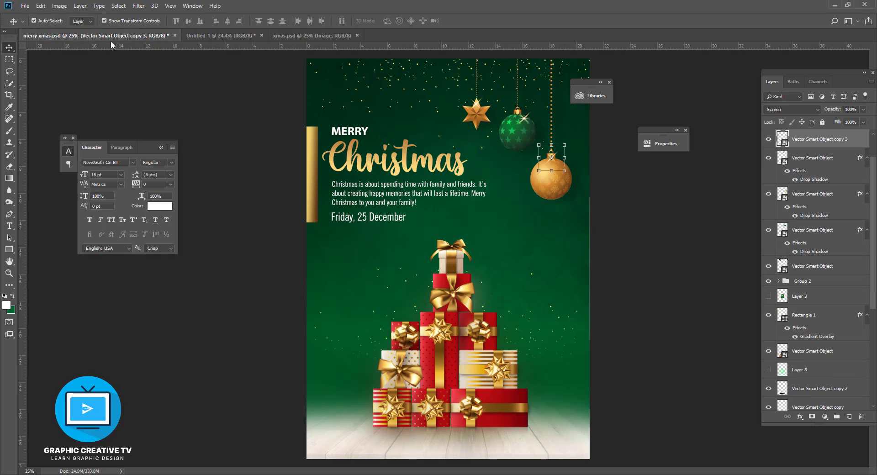
{"action": "left_click", "coordinate": [215, 37]}
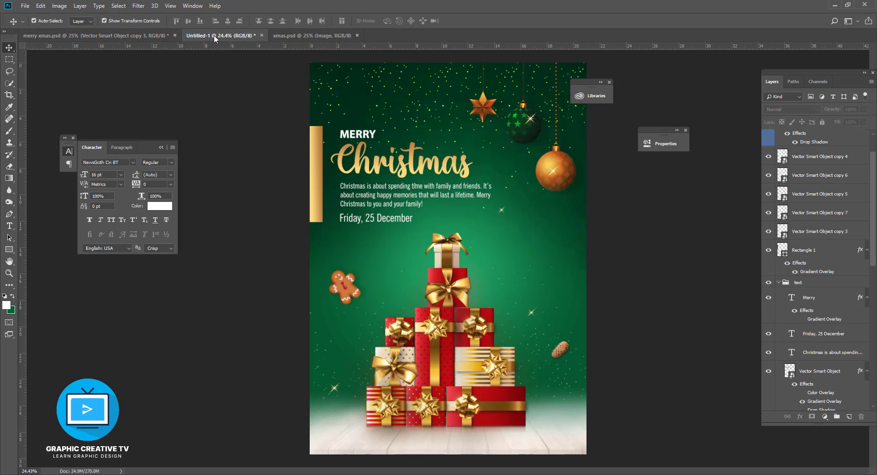
{"action": "left_click", "coordinate": [174, 36]}
{"action": "left_click", "coordinate": [434, 179]}
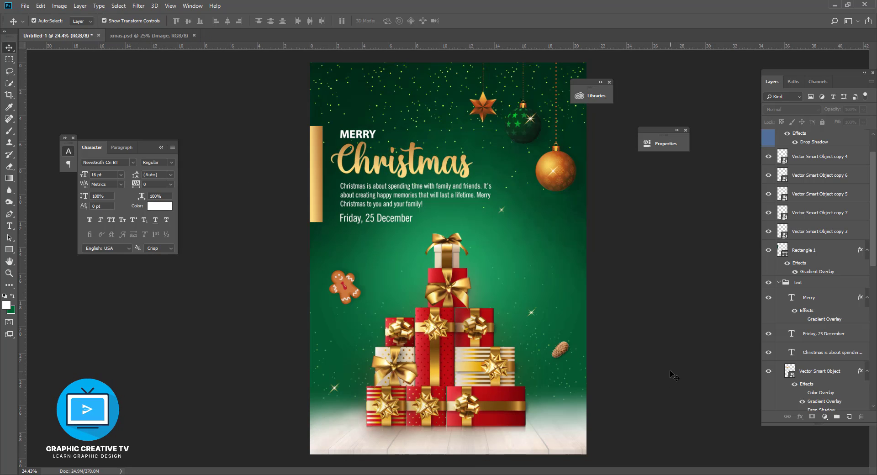
{"action": "key", "text": "f"}
{"action": "key", "text": "f"}
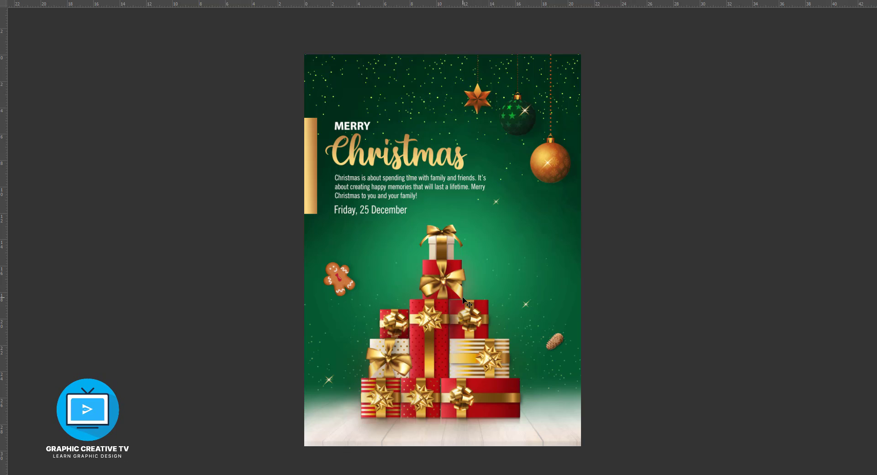
- Return to the standard view and move the gold confetti layer from just above the Background to above Layer 3
{"action": "key", "text": "f"}
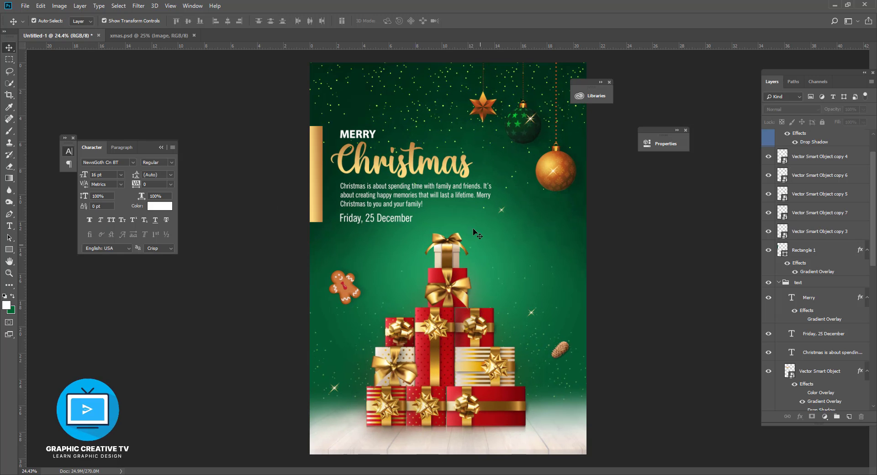
{"action": "left_click", "coordinate": [377, 110]}
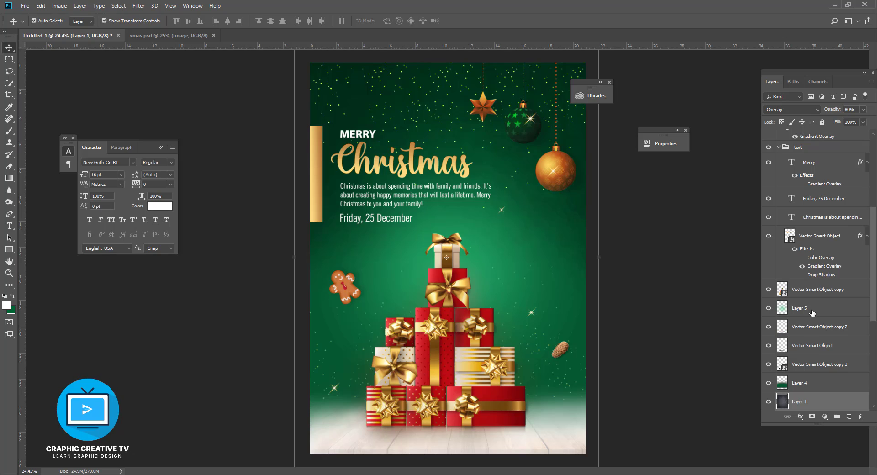
{"action": "scroll", "coordinate": [813, 290], "scroll_direction": "up", "scroll_amount": 3}
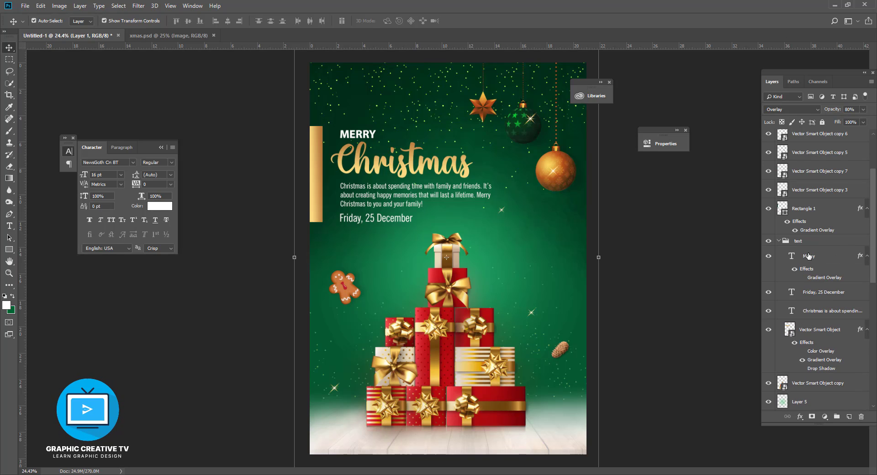
{"action": "scroll", "coordinate": [810, 205], "scroll_direction": "up", "scroll_amount": 3}
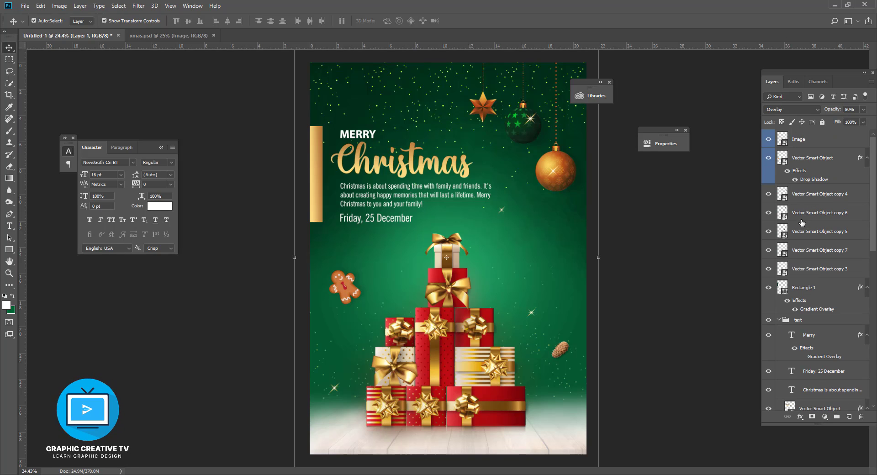
{"action": "scroll", "coordinate": [803, 223], "scroll_direction": "down", "scroll_amount": 10}
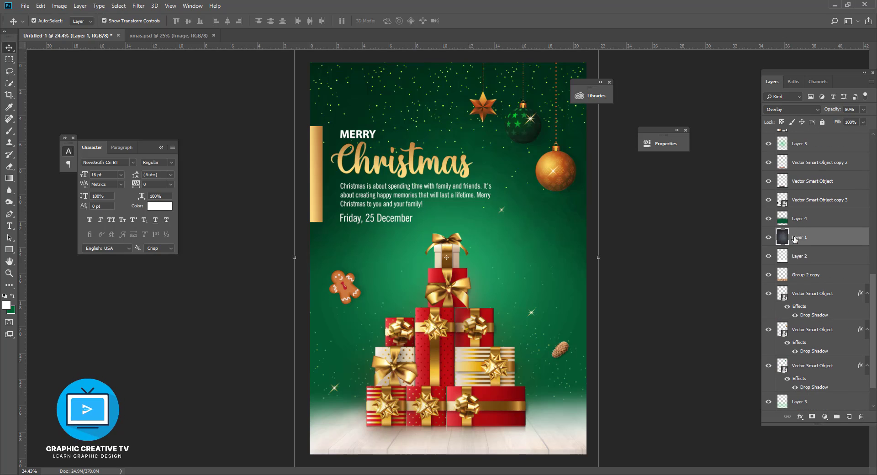
{"action": "scroll", "coordinate": [807, 321], "scroll_direction": "down", "scroll_amount": 2}
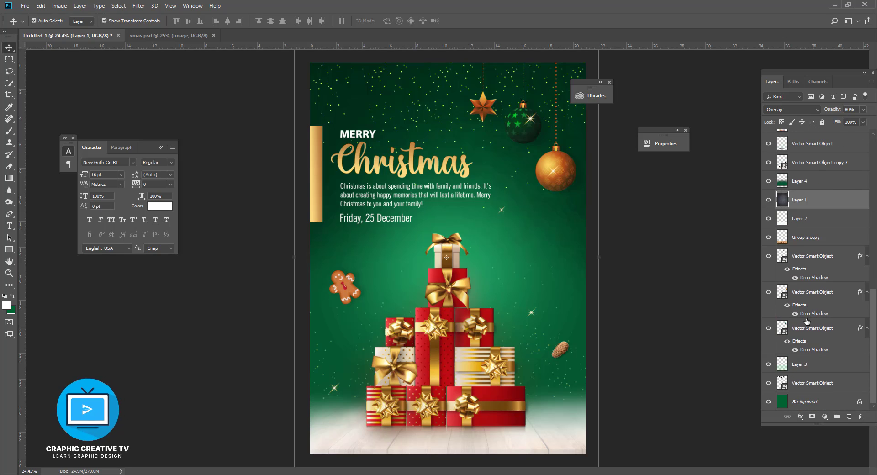
{"action": "left_click", "coordinate": [808, 386]}
{"action": "left_click_drag", "start_coordinate": [807, 386], "coordinate": [798, 354]}
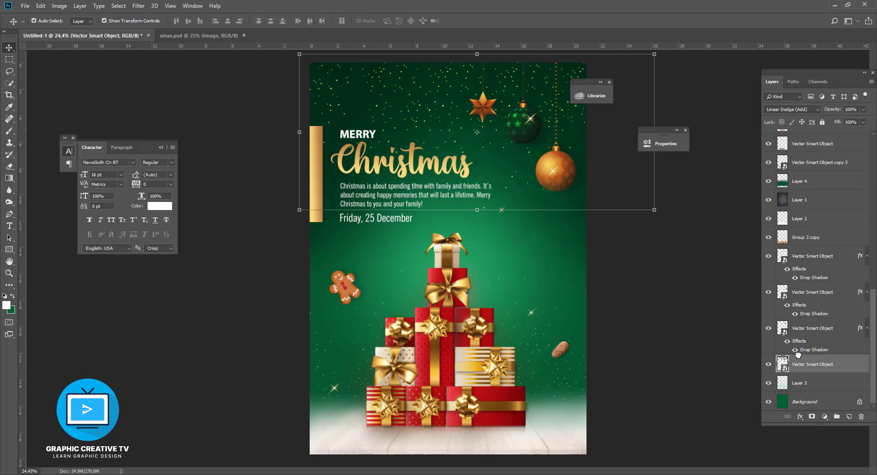
- Lower the gold confetti layer's opacity to 74% and deselect it
{"action": "left_click", "coordinate": [863, 110]}
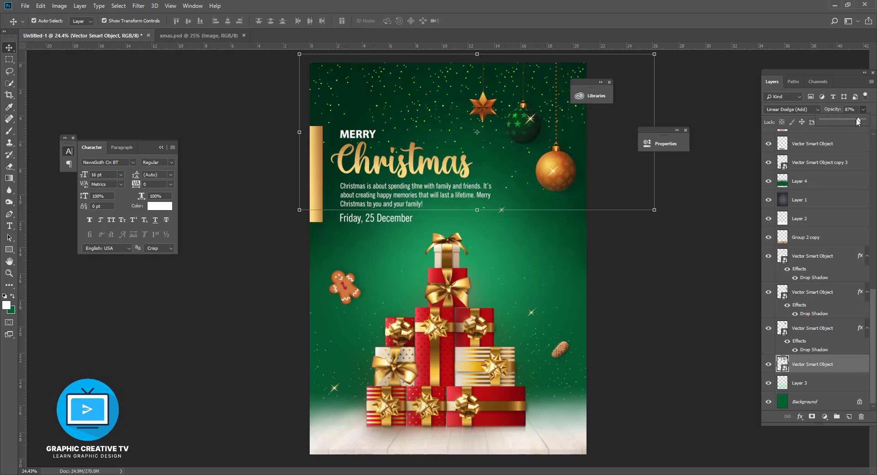
{"action": "mouse_move", "coordinate": [864, 119]}
{"action": "left_mouse_down"}
{"action": "mouse_move", "coordinate": [843, 119]}
{"action": "mouse_move", "coordinate": [853, 117]}
{"action": "left_mouse_up"}
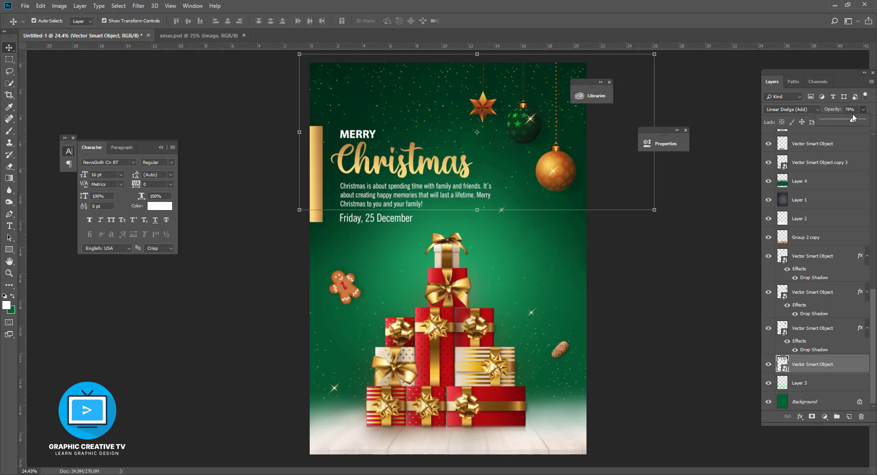
{"action": "left_click", "coordinate": [744, 268]}
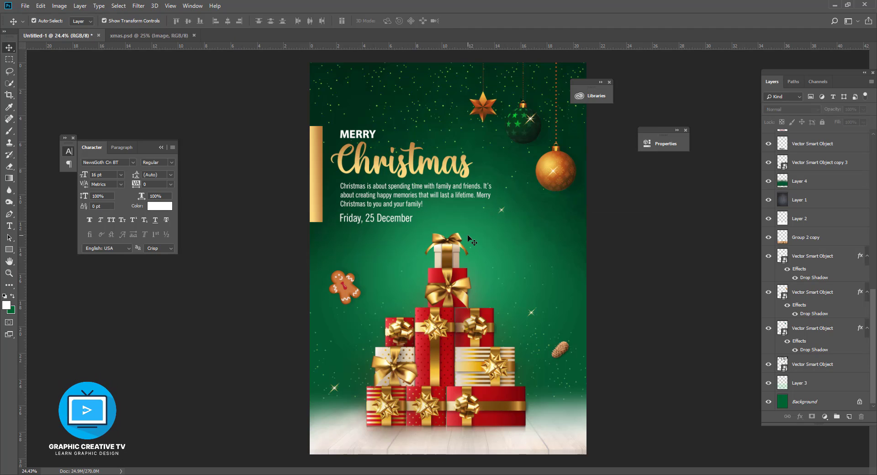
- Preview the poster full screen without the interface and bring the panels back
{"action": "key", "text": "ctrl+s"}
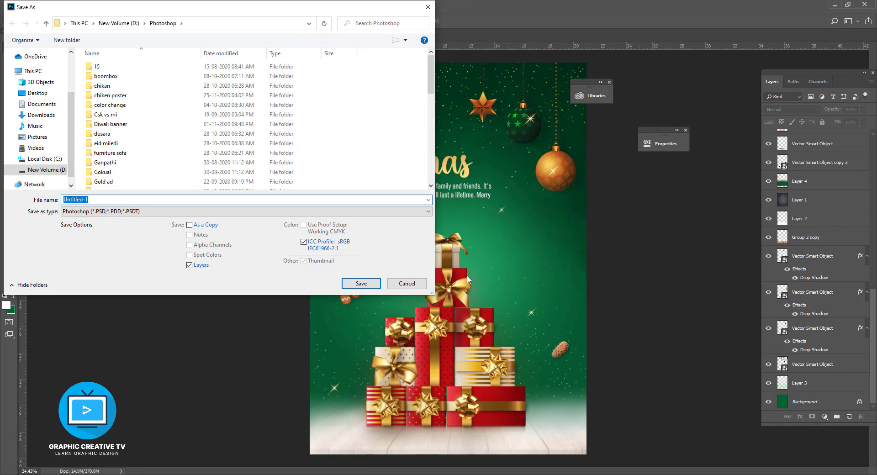
{"action": "left_click", "coordinate": [409, 284]}
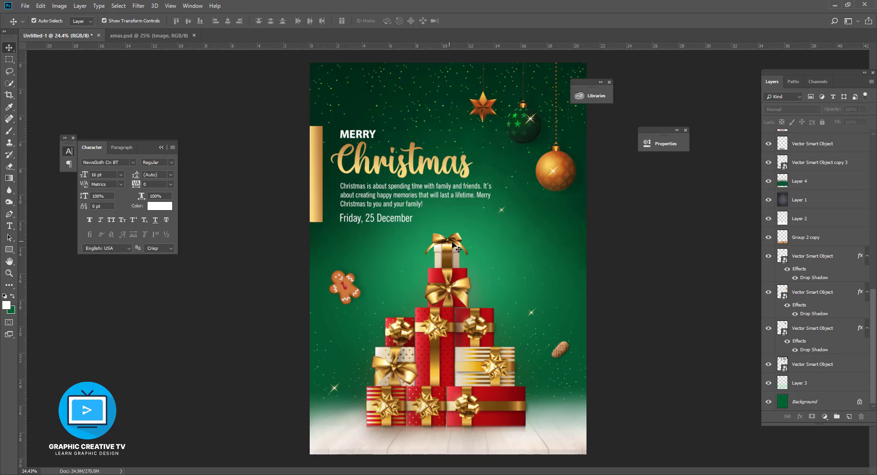
{"action": "key", "text": "f"}
{"action": "key", "text": "f"}
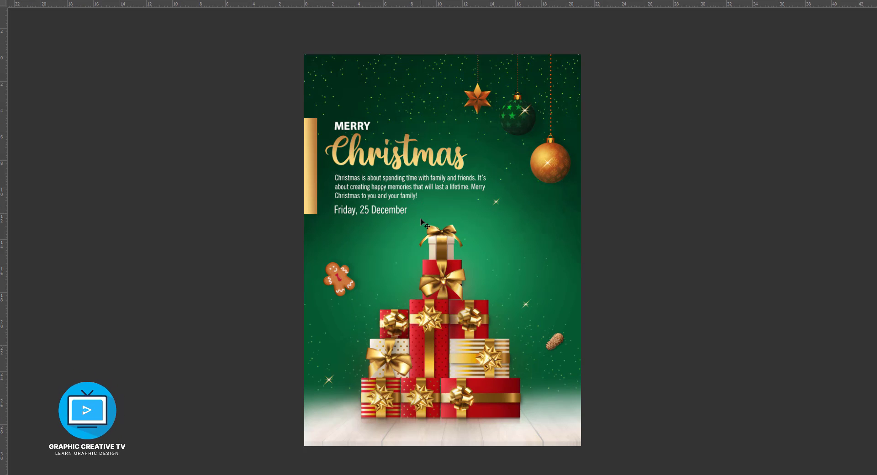
{"action": "key", "text": "f"}
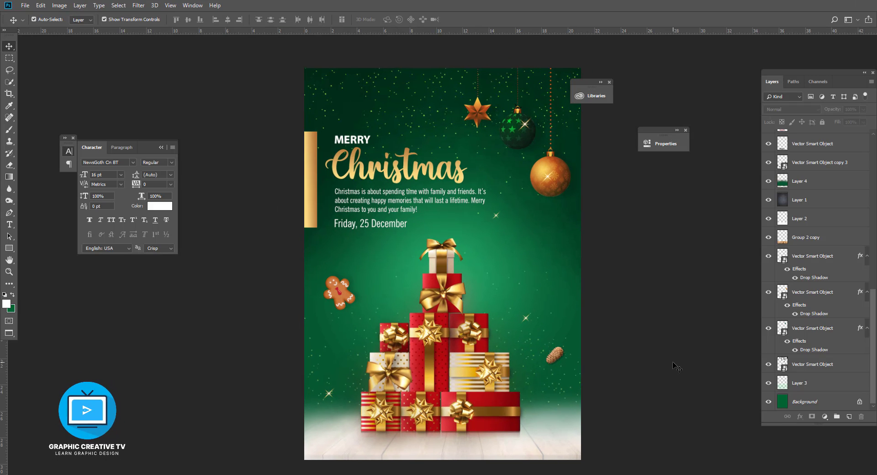
- Try to adjust the gingerbread man's rotation with a free transform, and deselect it
{"action": "left_click", "coordinate": [334, 295]}
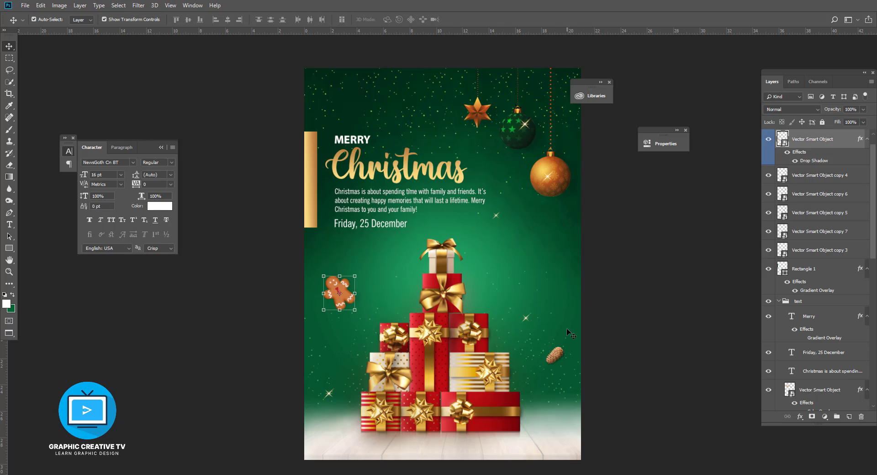
{"action": "left_click", "coordinate": [355, 275]}
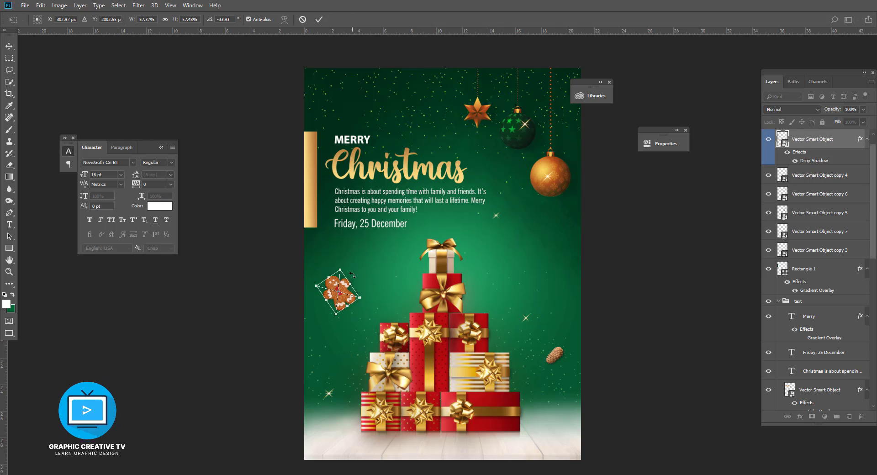
{"action": "key", "text": "Return"}
{"action": "left_click", "coordinate": [635, 335]}
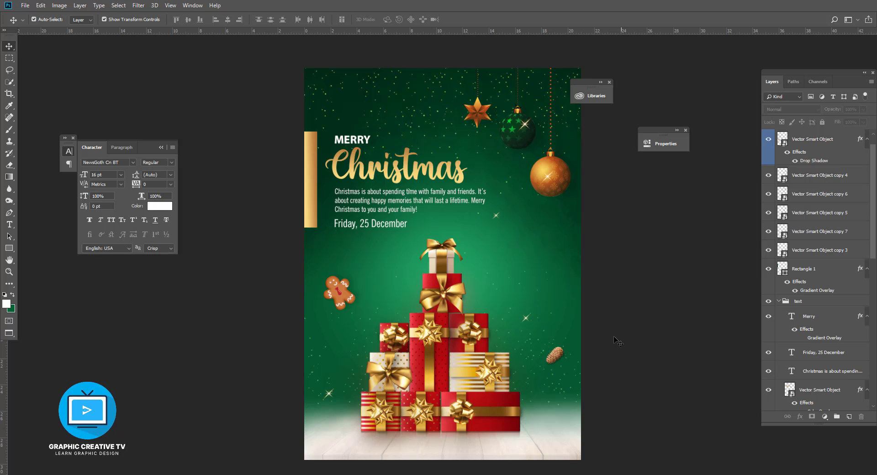